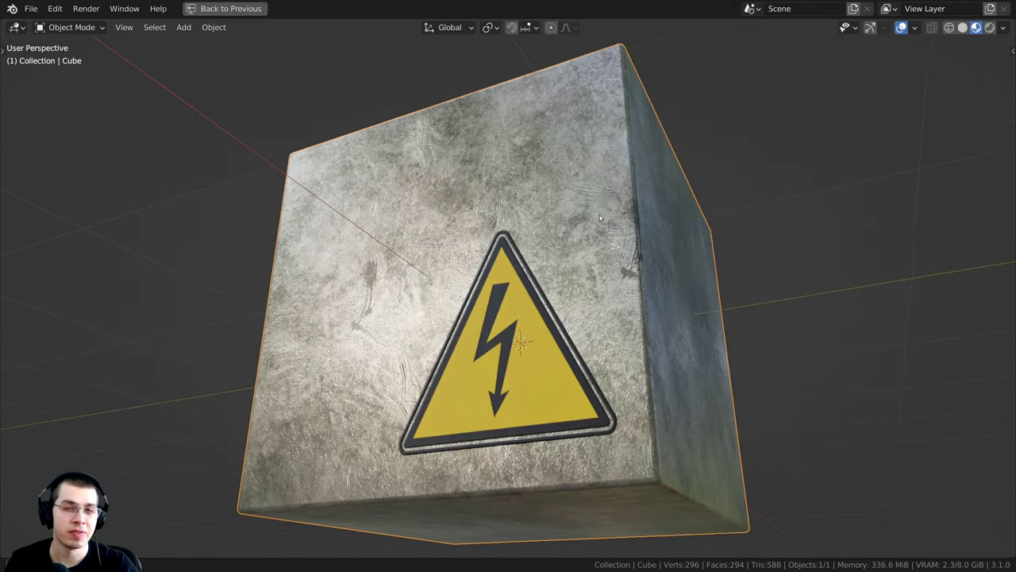
left_click_drag(490, 304, 535, 299)
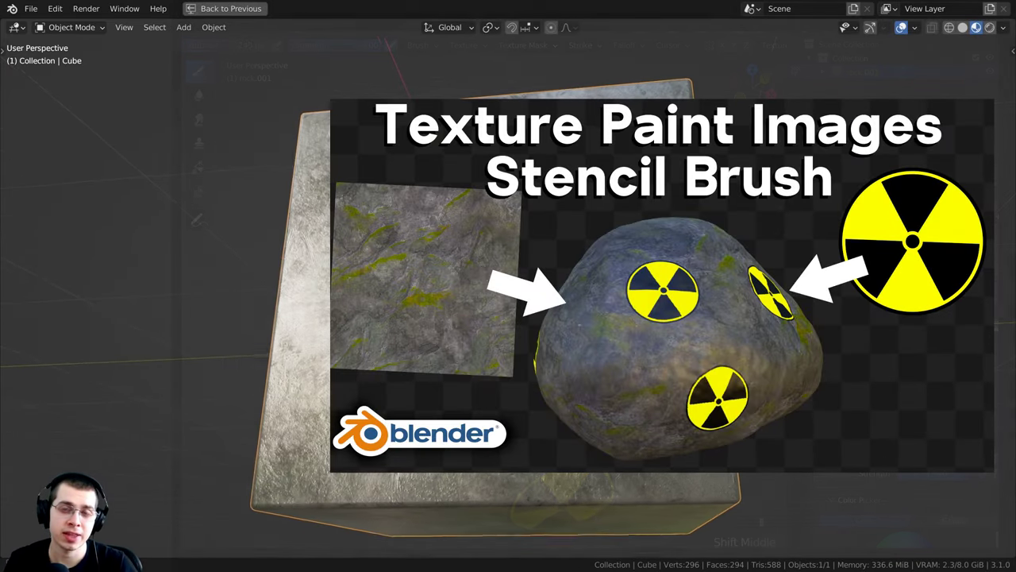
mouse_move(524, 318)
middle_mouse_down()
mouse_move(537, 307)
mouse_move(518, 322)
mouse_move(524, 332)
middle_mouse_up()
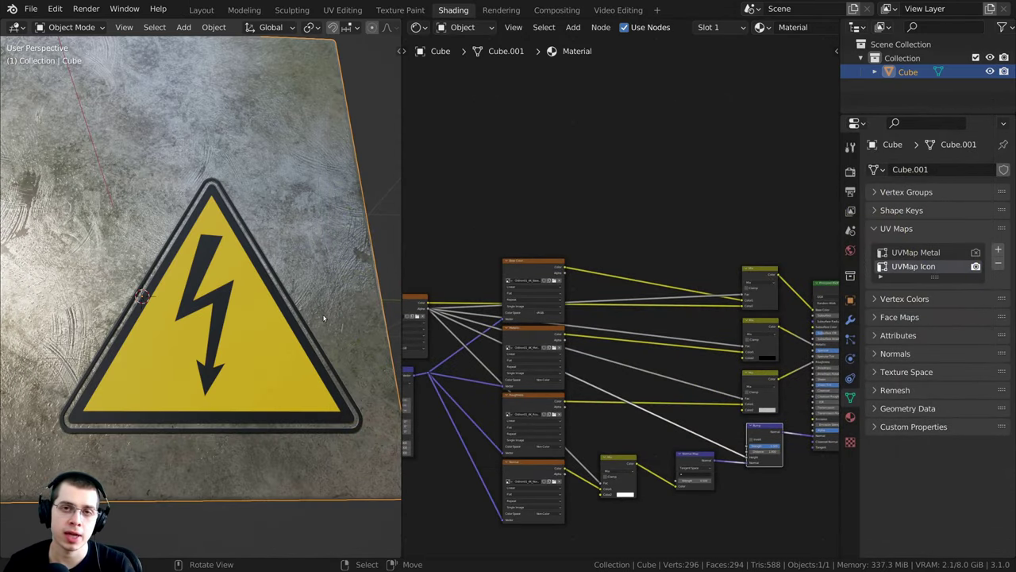
middle_click_drag(705, 275, 692, 282)
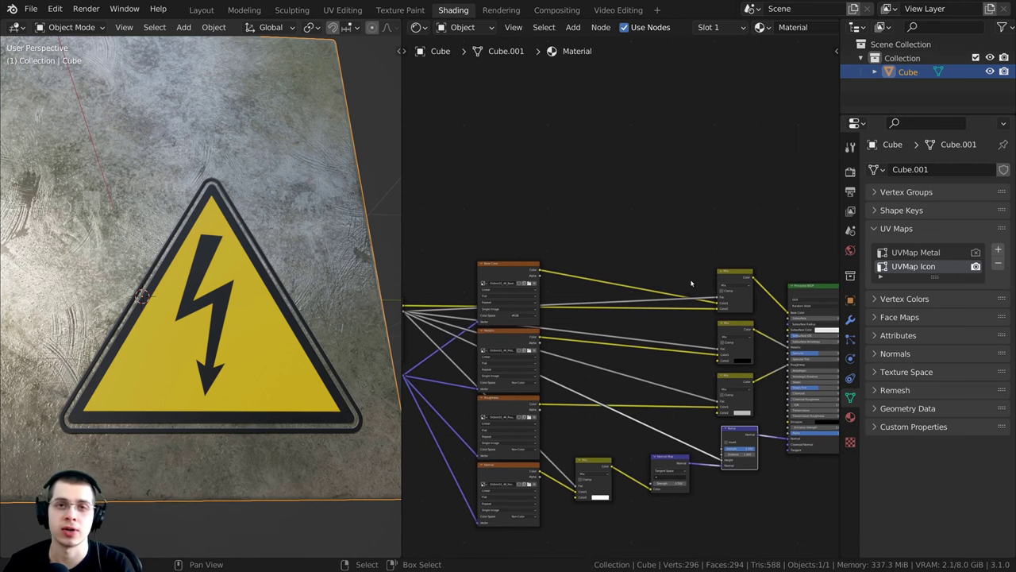
middle_click_drag(691, 283, 707, 285)
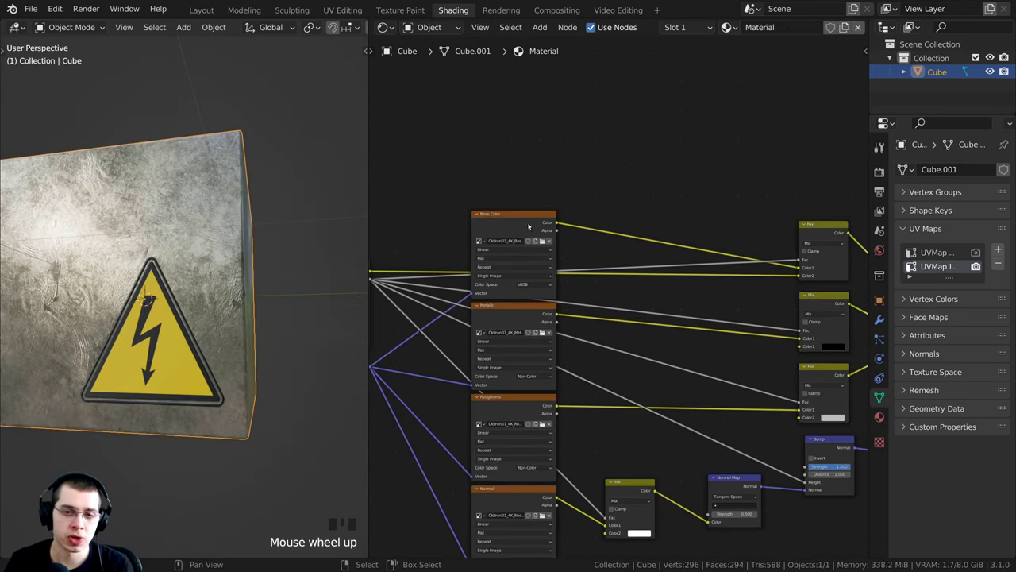
- Preview the Base Color texture's color output alone on the cube and view it from several sides
scroll(529, 226, "up", 1)
middle_click_drag(529, 226, 527, 222)
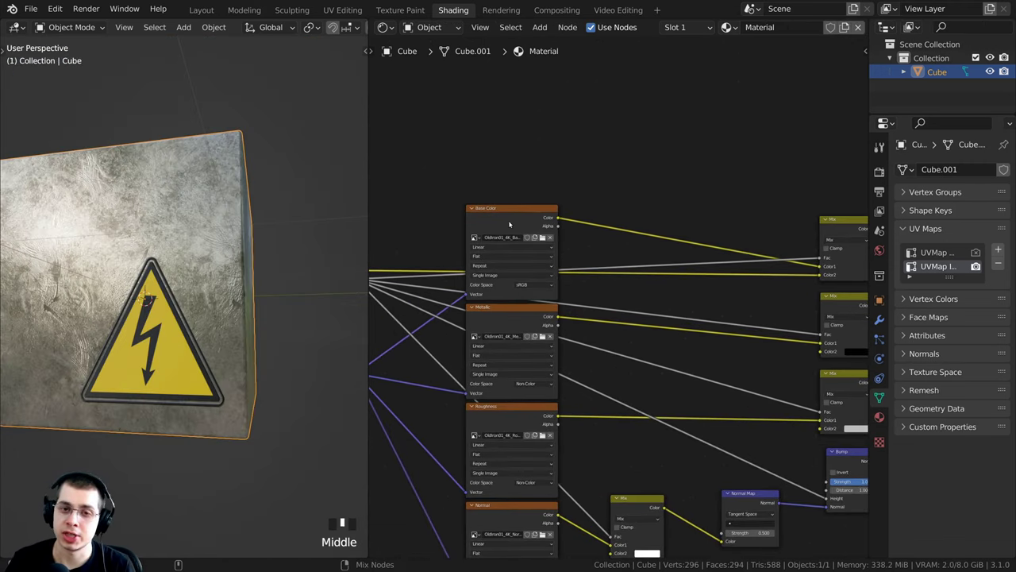
left_click(522, 224, "ctrl+shift")
middle_click_drag(513, 255, 570, 238)
scroll(163, 292, "down", 4)
middle_click_drag(163, 292, 143, 324)
scroll(143, 324, "up", 2)
middle_click_drag(628, 257, 599, 259)
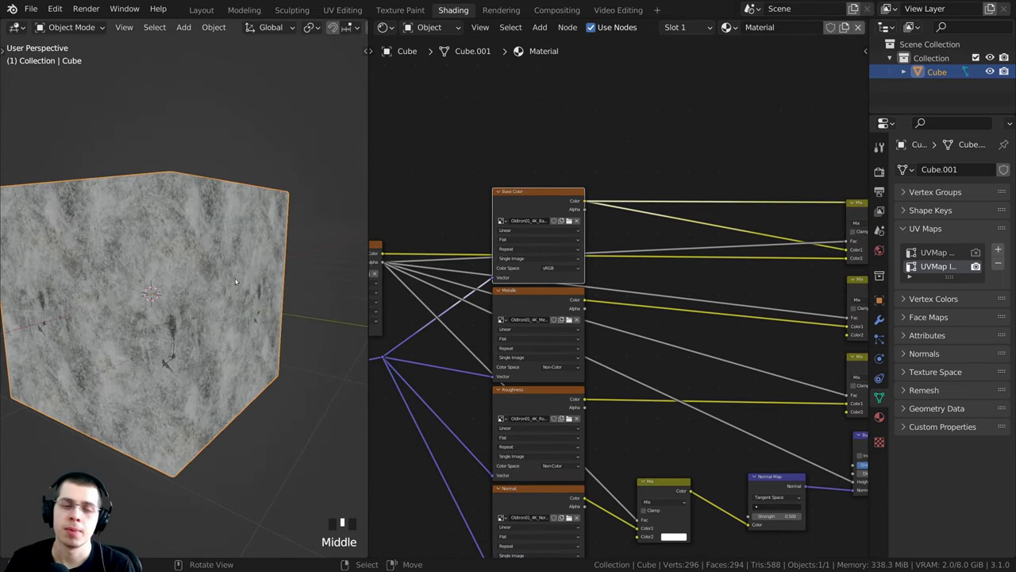
middle_click_drag(207, 302, 254, 313, "shift")
- Preview the Principled BSDF output to show the full material on the cube
middle_click_drag(855, 211, 608, 176)
scroll(834, 198, "down", 2)
left_click(732, 197, "ctrl+shift")
middle_click_drag(262, 175, 303, 124)
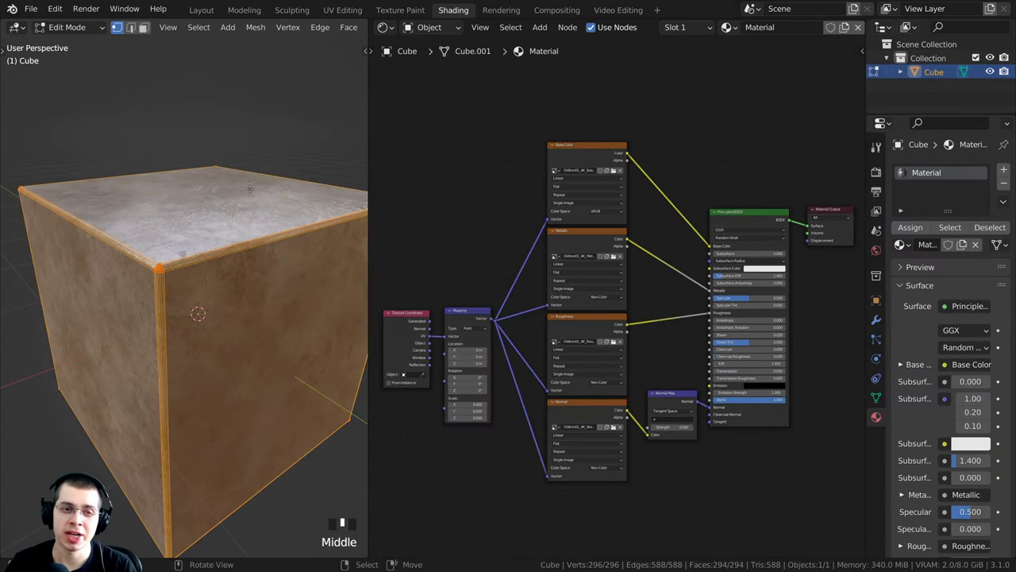
- Inspect the cube's bevelled mesh edges, and return it from Edit Mode to Object Mode
middle_click_drag(256, 231, 247, 208)
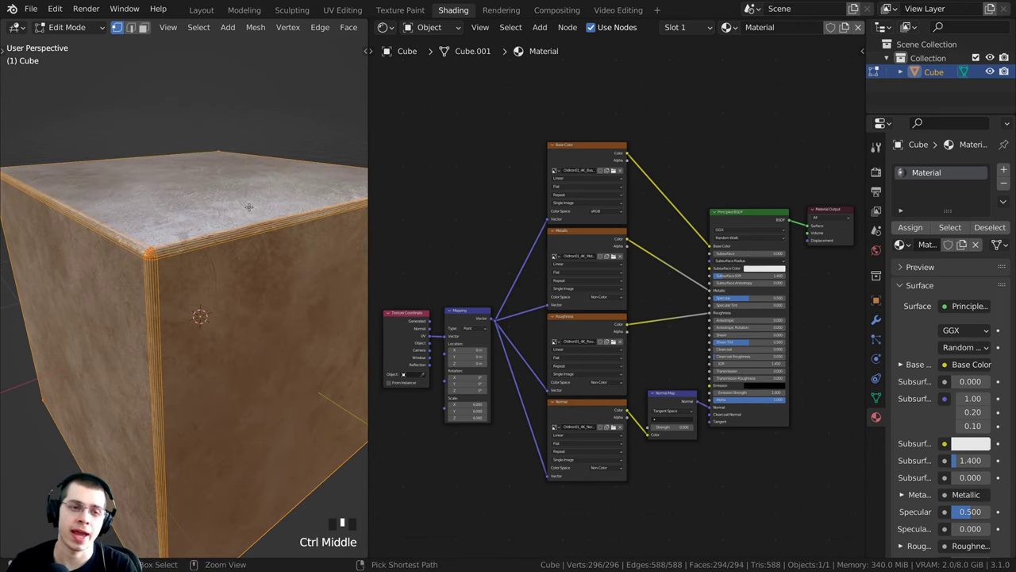
middle_click_drag(142, 245, 161, 248)
key("Tab")
mouse_move(224, 244)
middle_mouse_down()
mouse_move(230, 220)
mouse_move(228, 258)
middle_mouse_up()
mouse_move(230, 259)
middle_mouse_down()
mouse_move(234, 310)
mouse_move(219, 280)
mouse_move(238, 274)
middle_mouse_up()
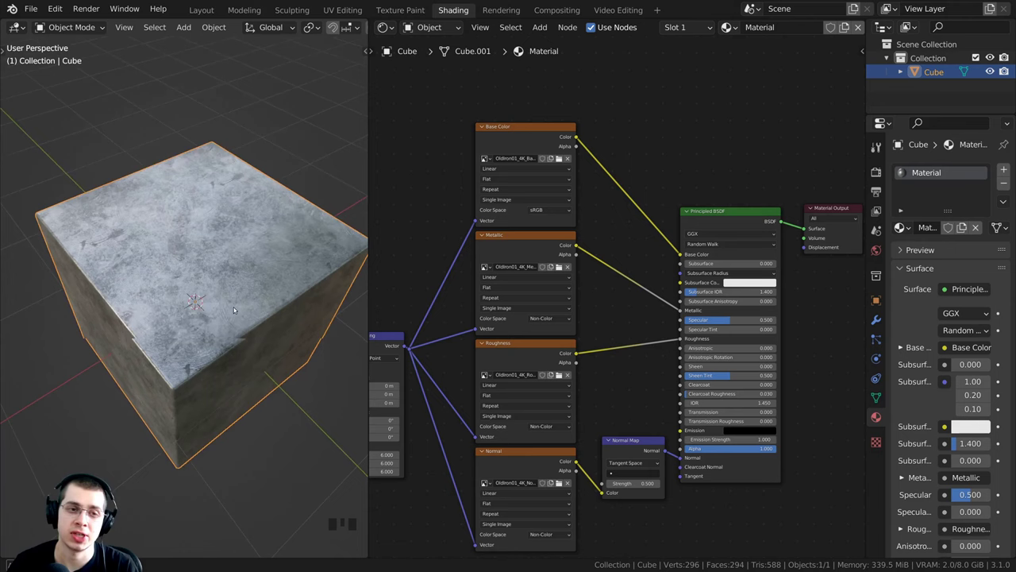
- Examine the image name in the Base Color texture node and how the metal textures feed the Principled BSDF
scroll(587, 285, "up", 3)
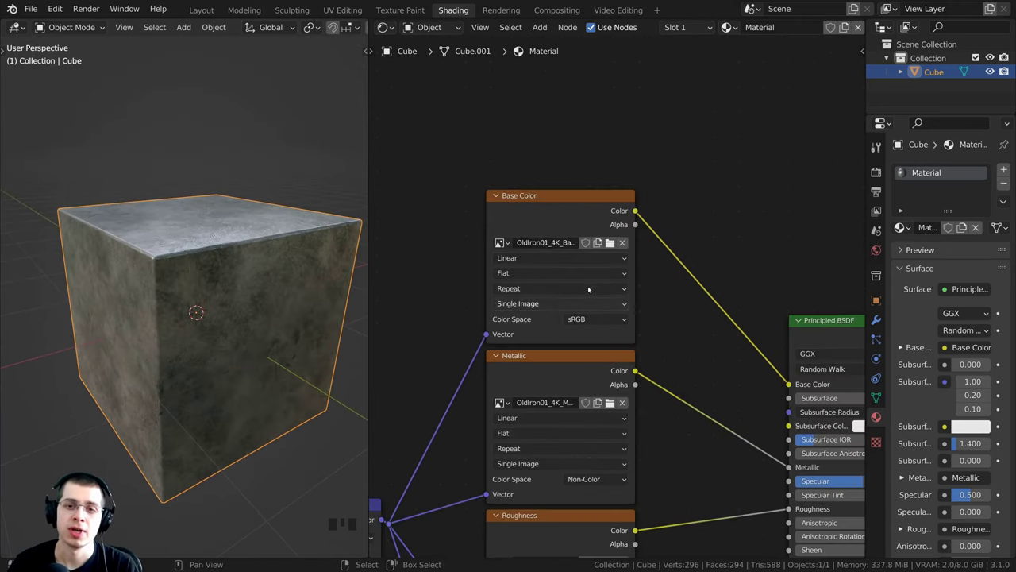
scroll(512, 249, "up", 2)
left_click(572, 239)
double_click(563, 238)
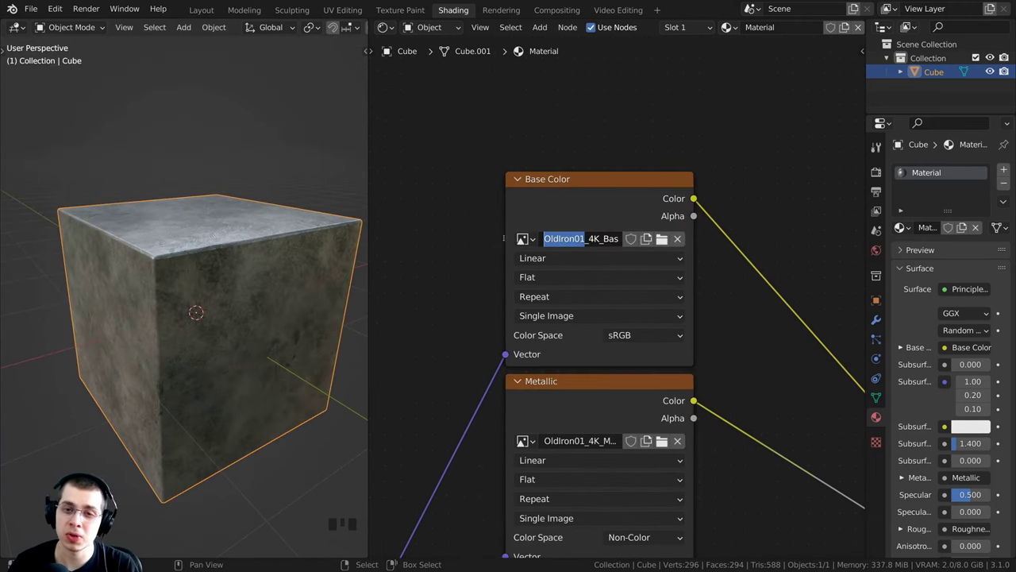
left_click_drag(564, 238, 588, 242)
left_click(589, 241)
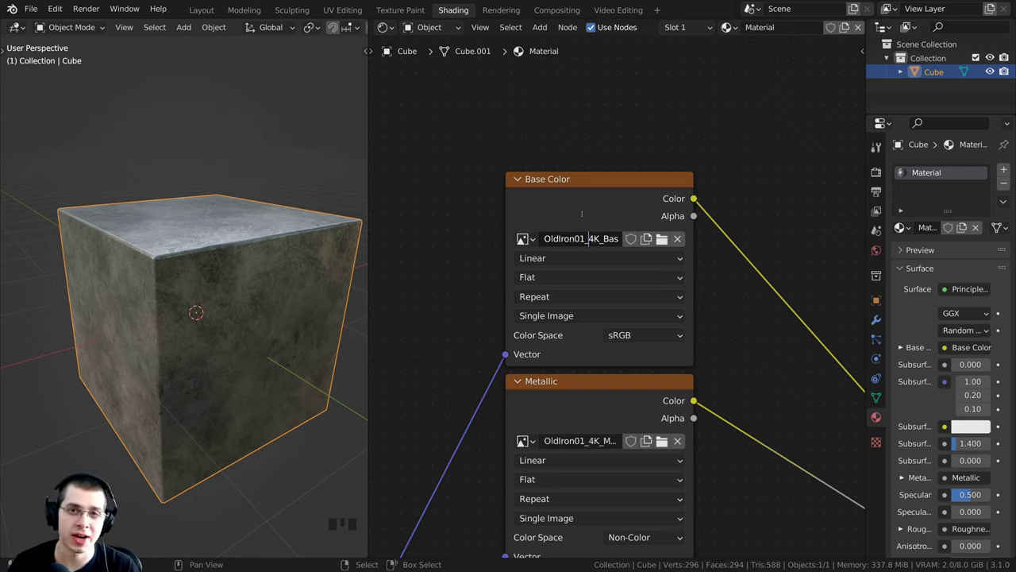
left_click(761, 163)
scroll(709, 301, "down", 5)
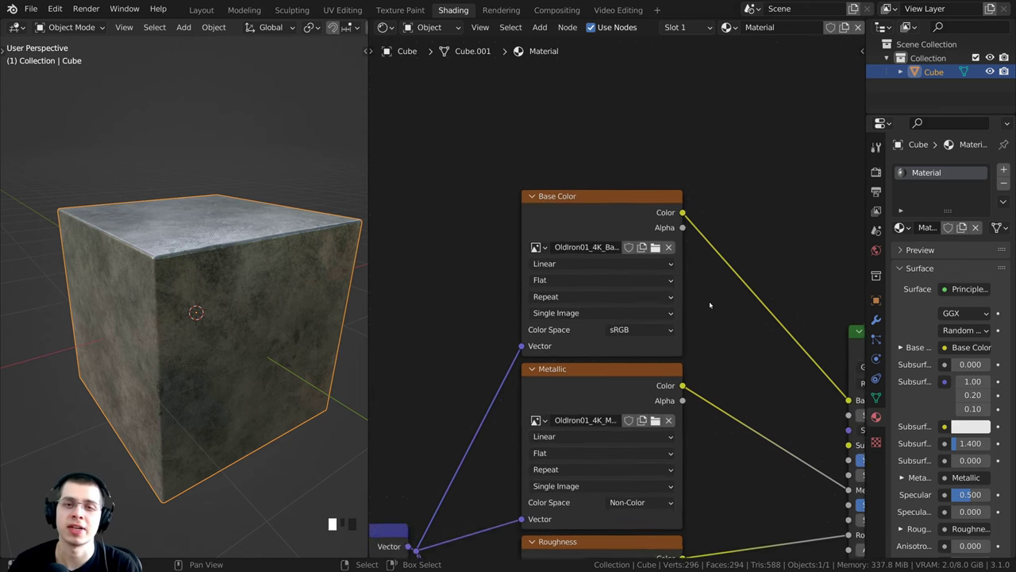
scroll(656, 231, "up", 1)
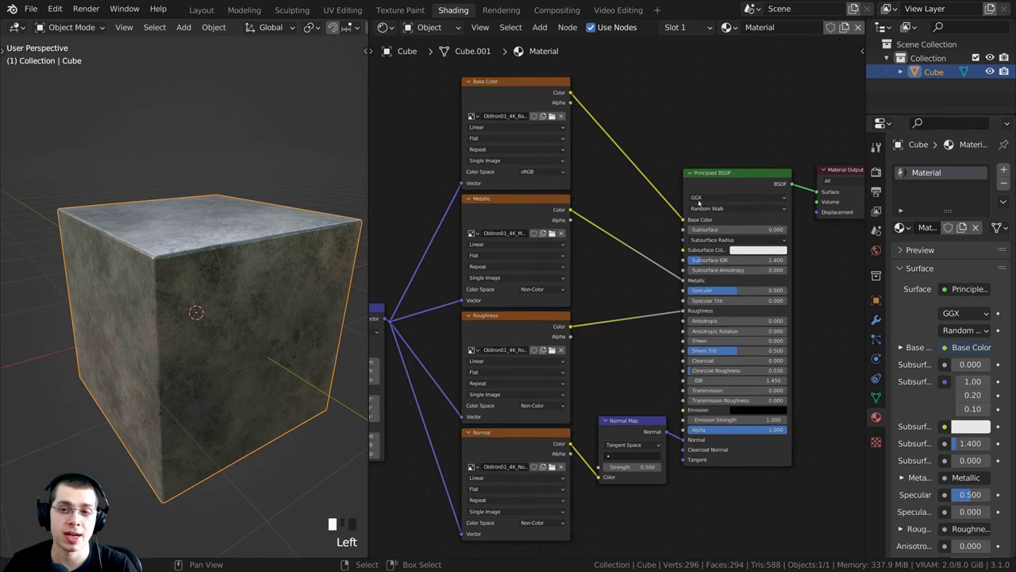
middle_click_drag(715, 182, 692, 182)
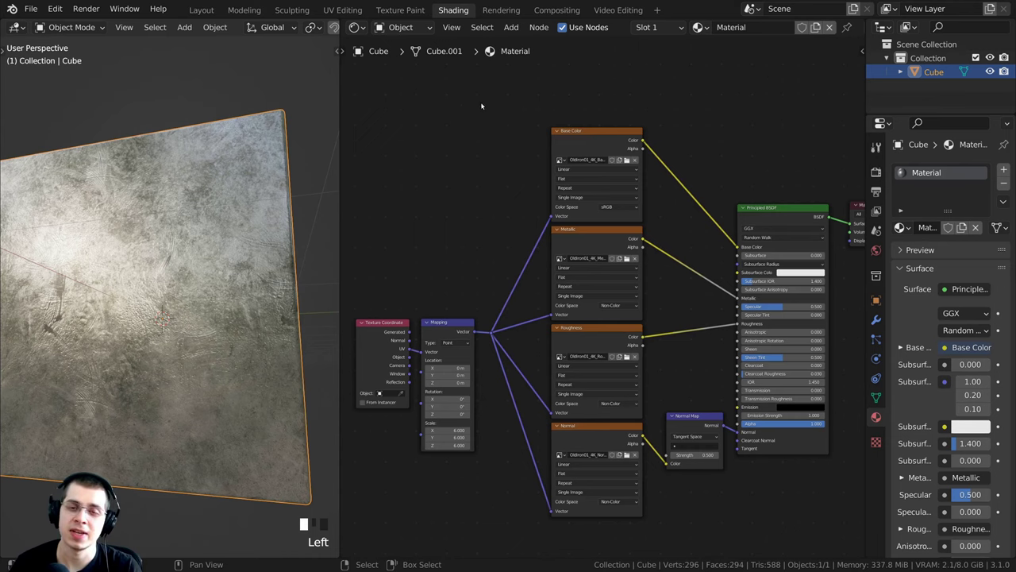
- Add an empty Image Texture node in free space beside the Base Color node
scroll(476, 119, "up", 1)
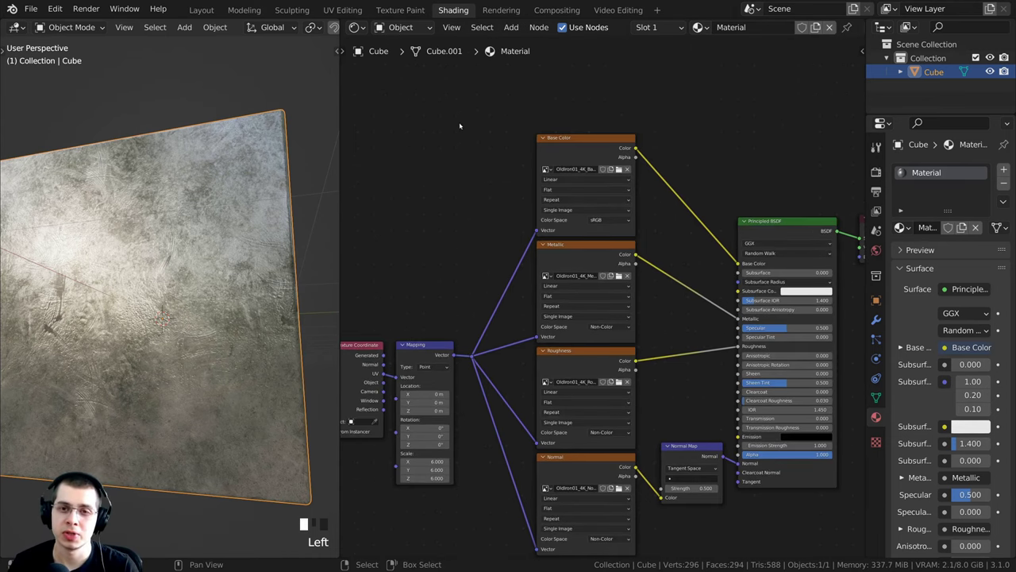
key("shift+a")
left_click(401, 118)
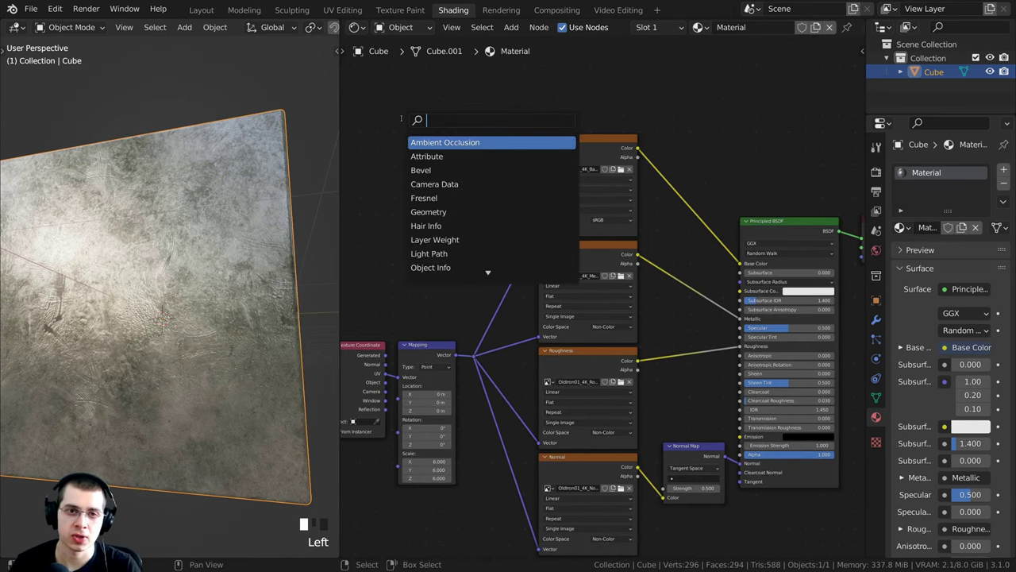
type("im")
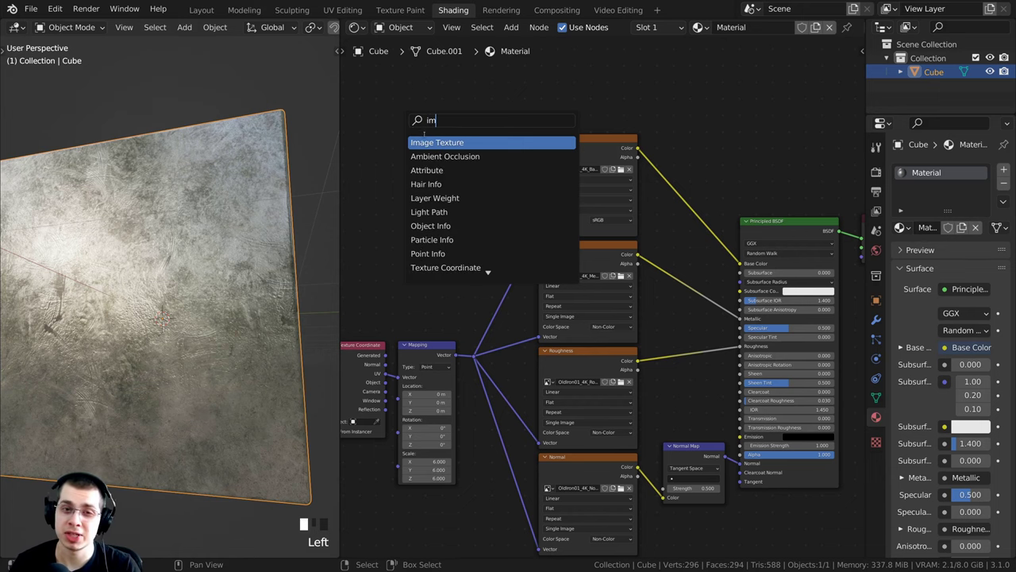
left_click(429, 142)
left_click(435, 169)
scroll(533, 199, "up", 2)
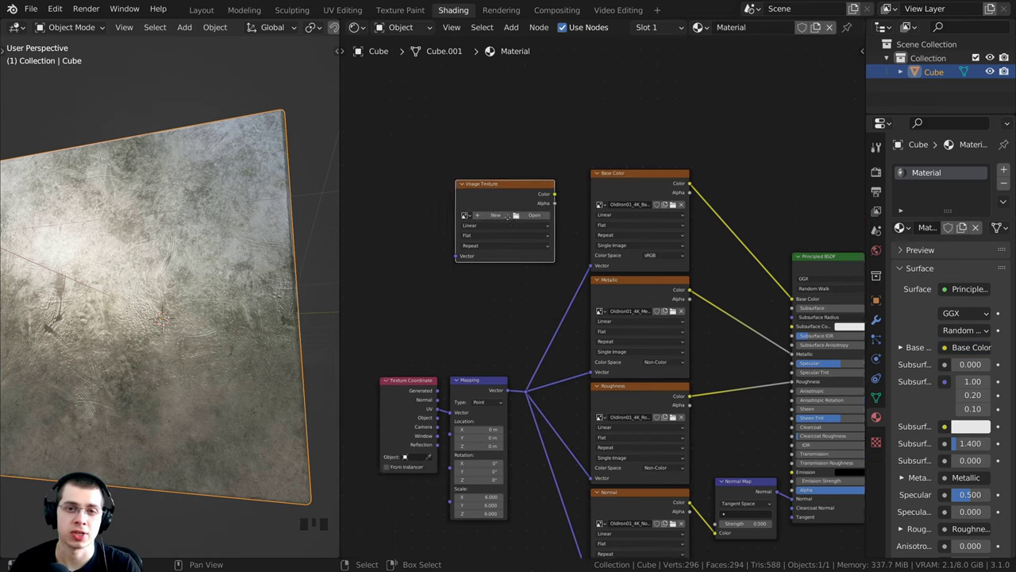
scroll(532, 199, "up", 2)
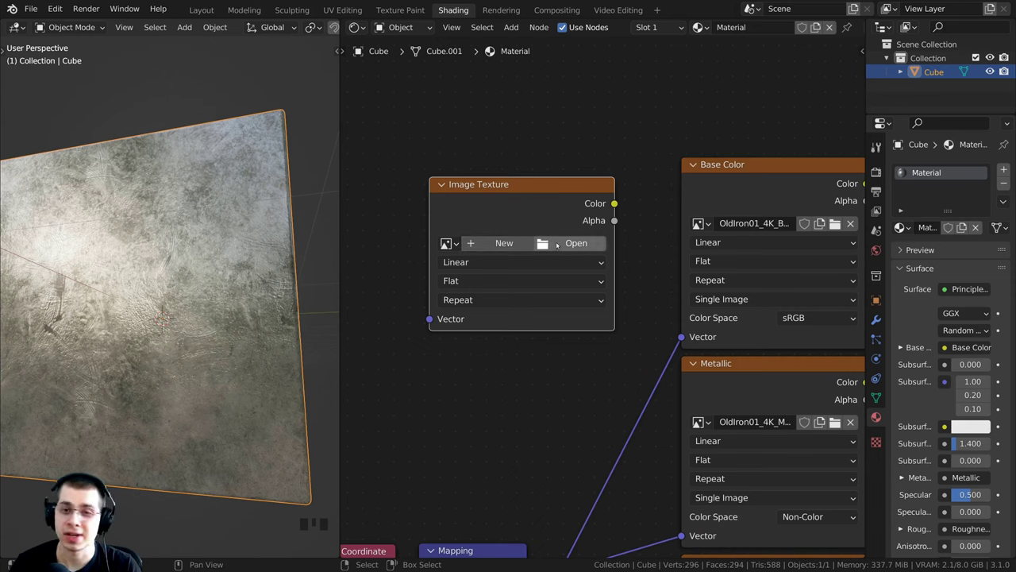
left_click_drag(523, 196, 522, 188)
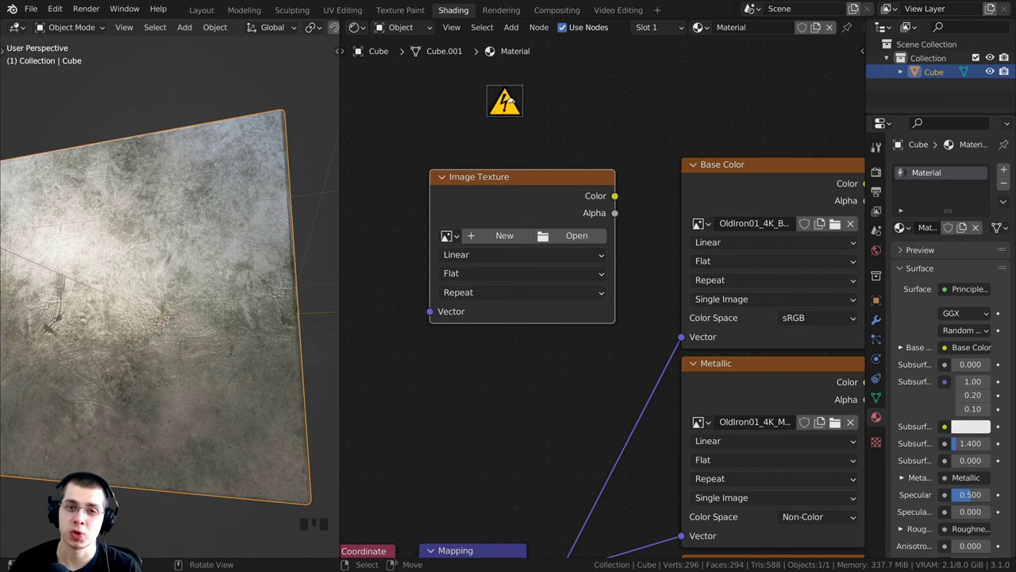
- Bring the warning sign image high-24145.png into the material as a texture node and place it above the empty Image Texture node
left_click_drag(510, 101, 512, 99)
scroll(520, 143, "down", 5)
middle_click_drag(524, 154, 540, 204)
key("g")
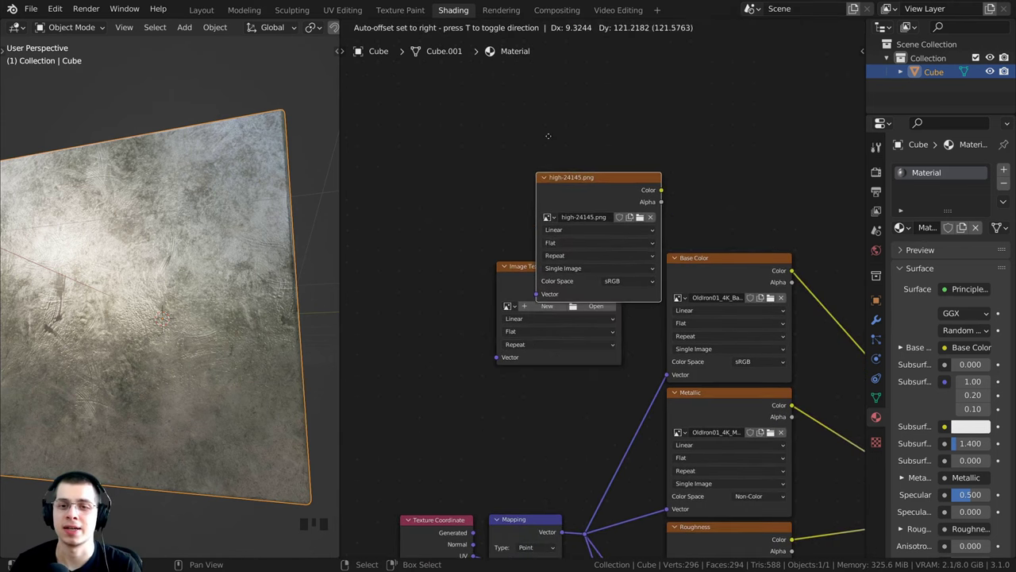
left_click(496, 63)
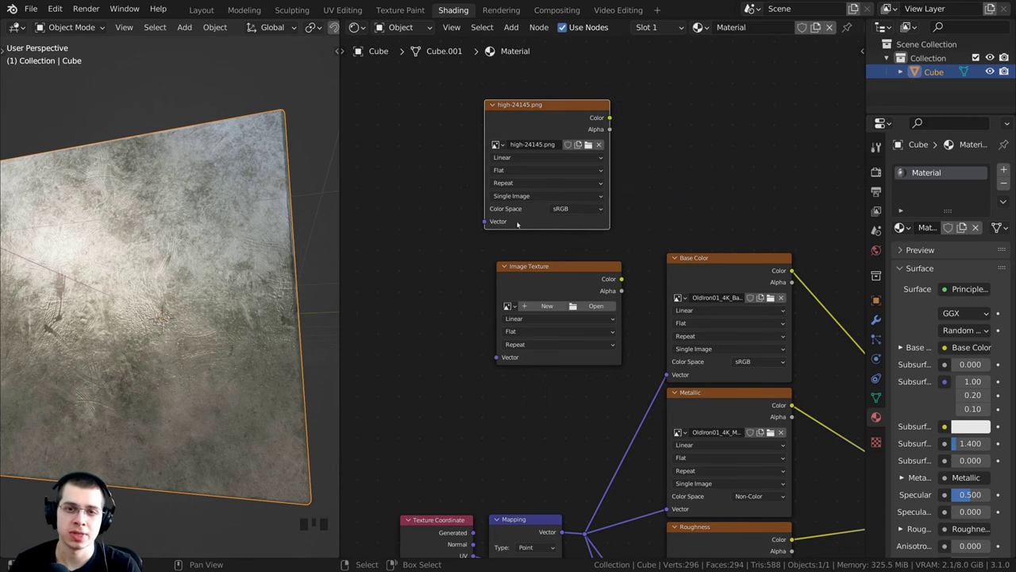
- Delete the empty Image Texture node
left_click(532, 281)
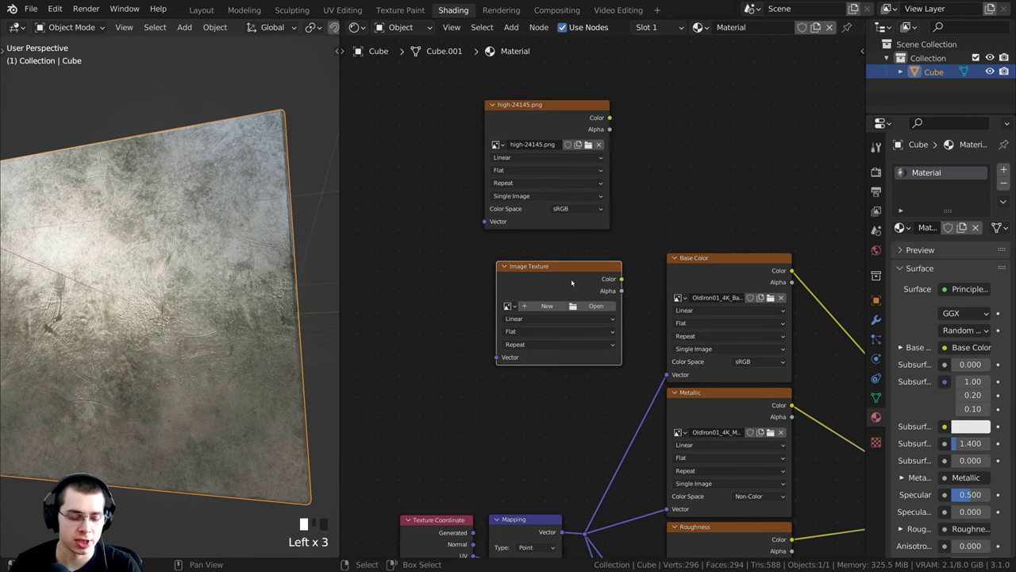
key("x")
scroll(559, 215, "down", 2)
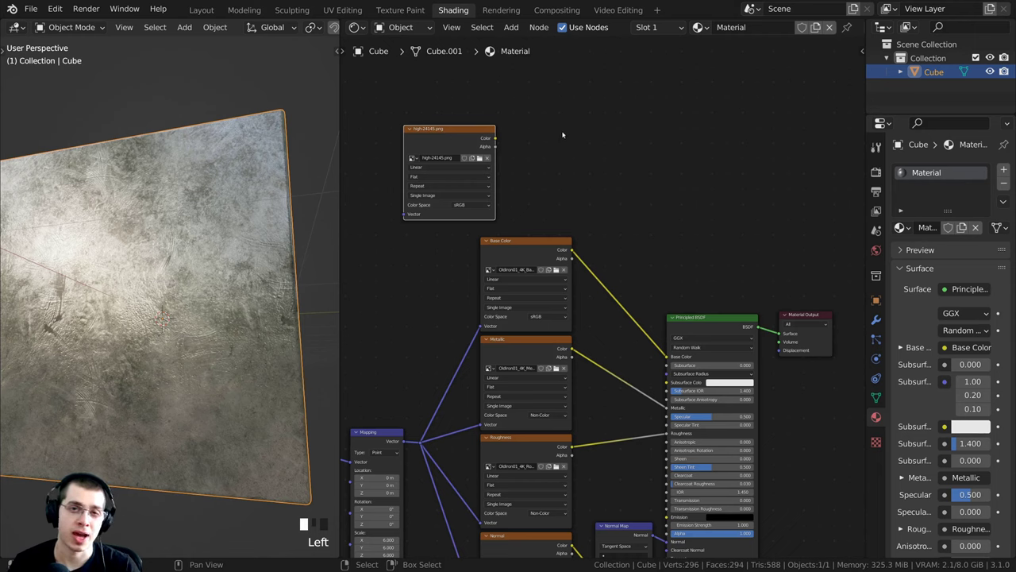
- Check in the preferences that the Node Wrangler add-on is enabled
left_click(55, 9)
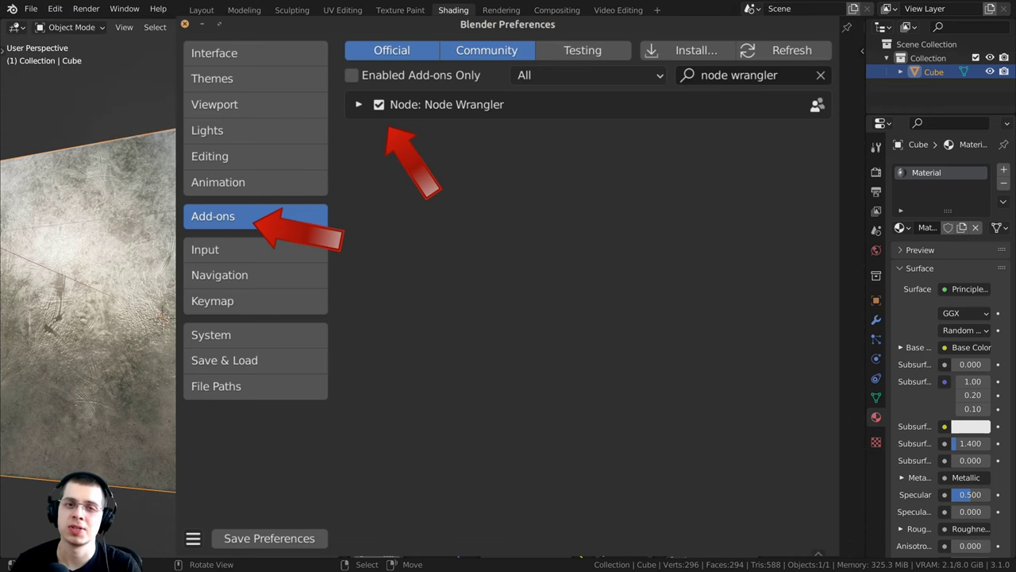
mouse_move(577, 203)
middle_mouse_down()
mouse_move(576, 216)
mouse_move(578, 200)
middle_mouse_up()
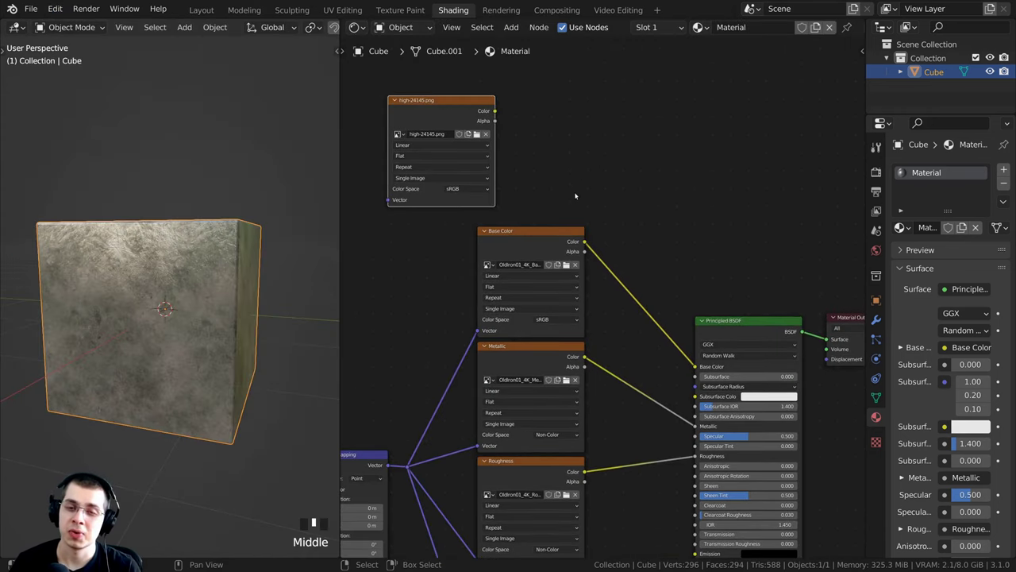
- Preview only the Base Color texture on the cube and look at it up close
scroll(577, 194, "up", 1)
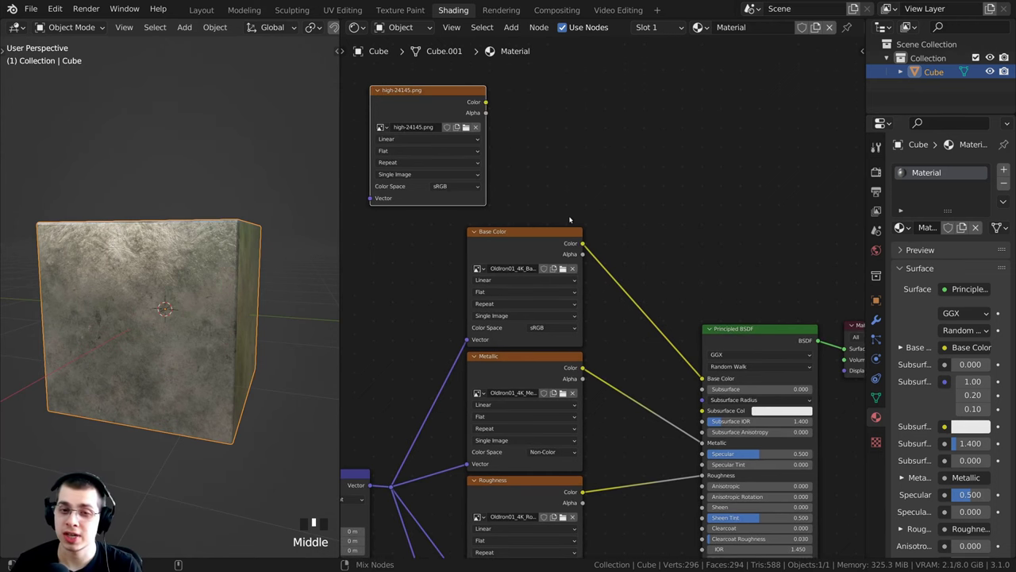
left_click(534, 242, "ctrl+shift")
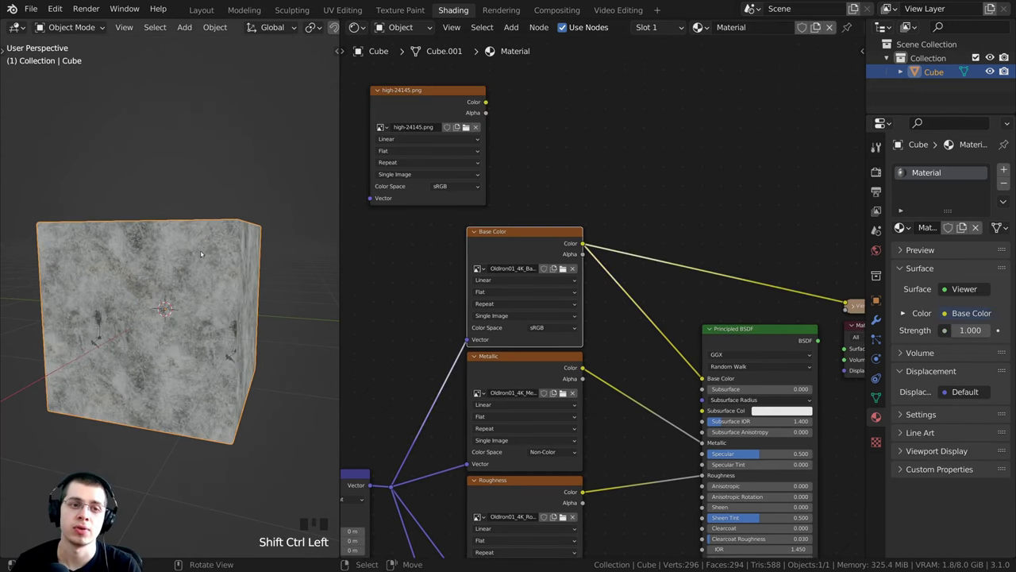
middle_click_drag(262, 159, 301, 207)
scroll(301, 207, "up", 2)
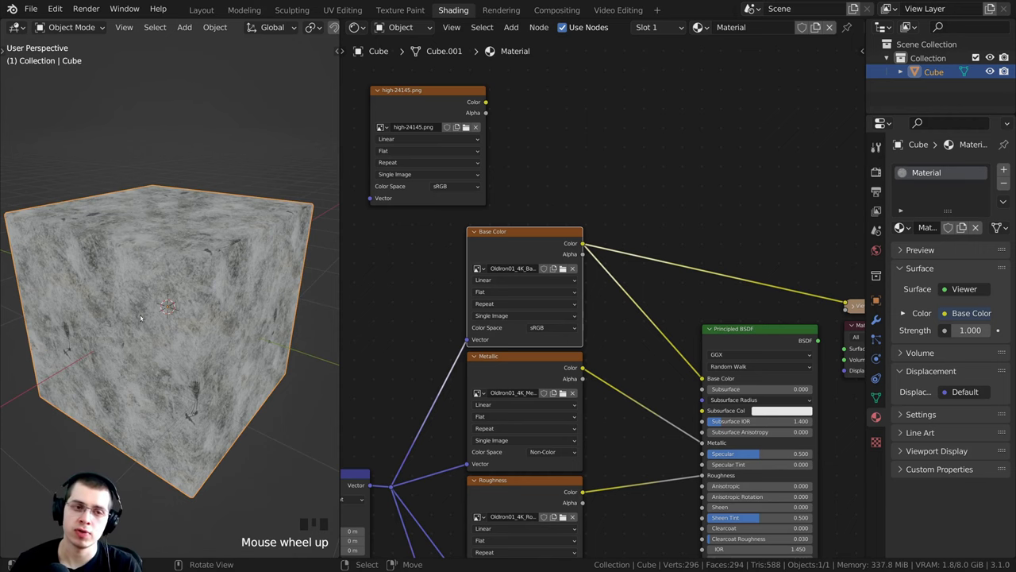
- Preview the high-24145.png texture on the cube and check how it maps onto the faces
middle_click_drag(470, 154, 518, 180)
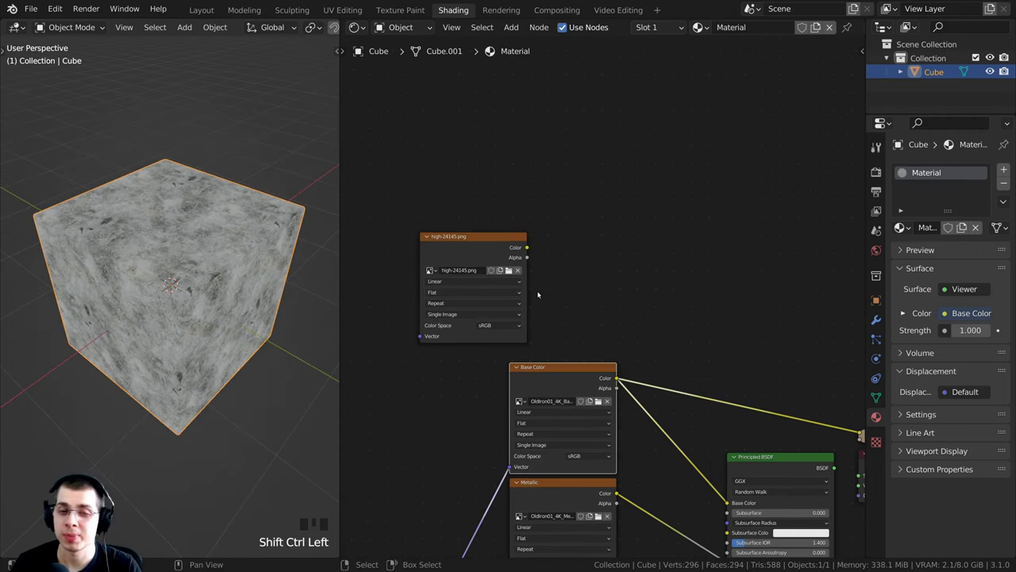
middle_click_drag(535, 295, 548, 301)
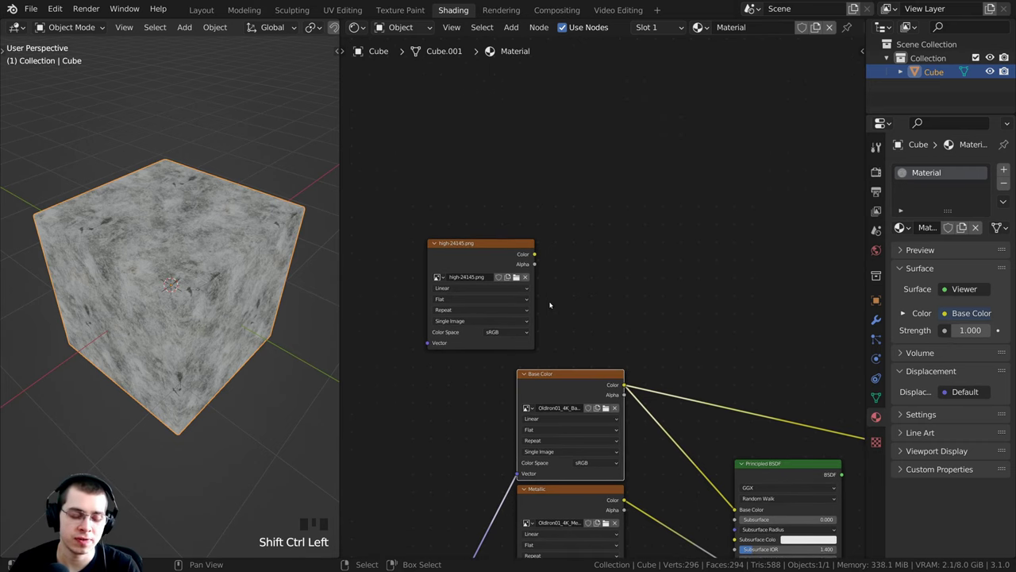
left_click(482, 252, "ctrl+shift")
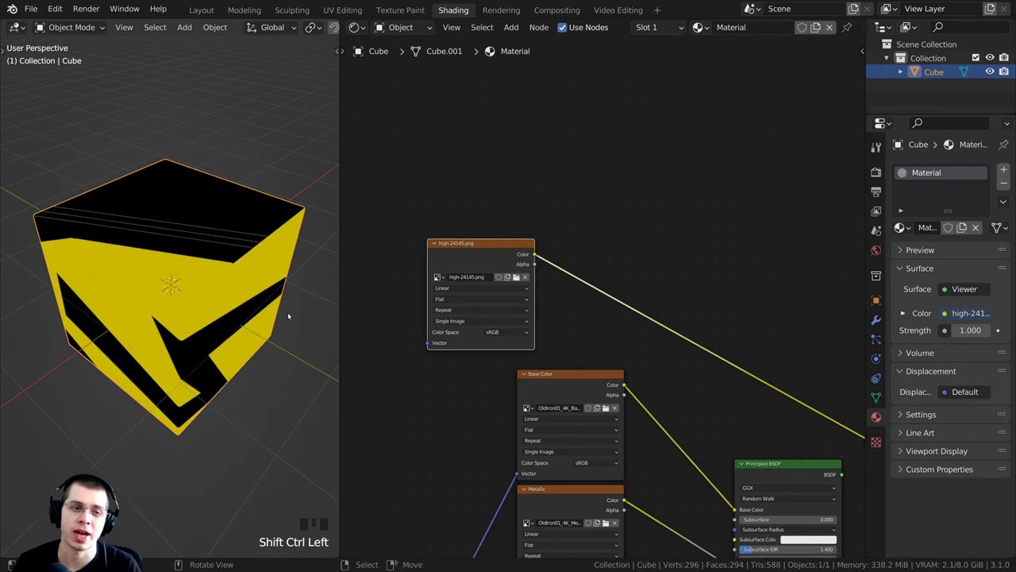
middle_click_drag(282, 316, 209, 310)
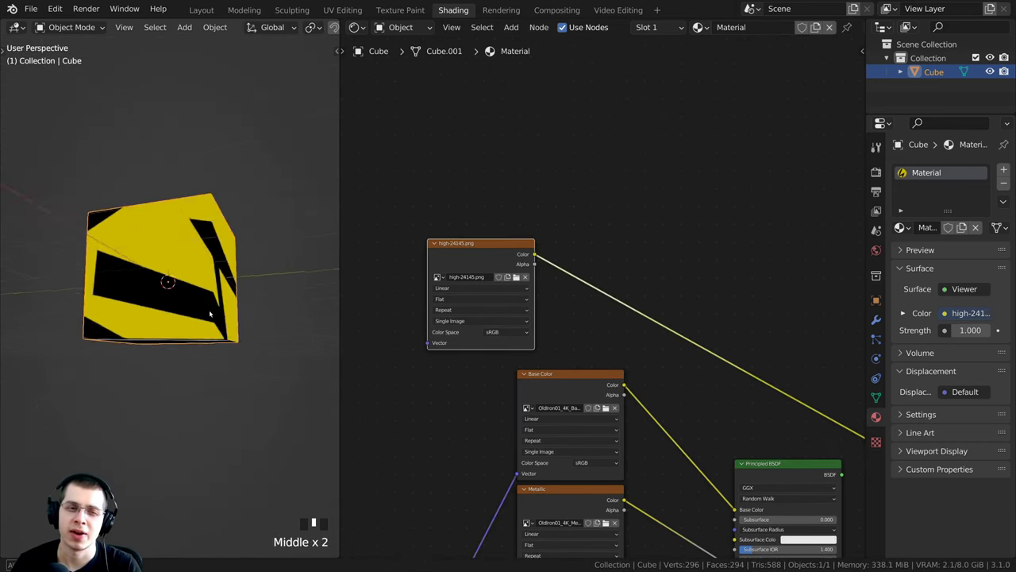
scroll(120, 335, "up", 2)
middle_click_drag(121, 335, 151, 297)
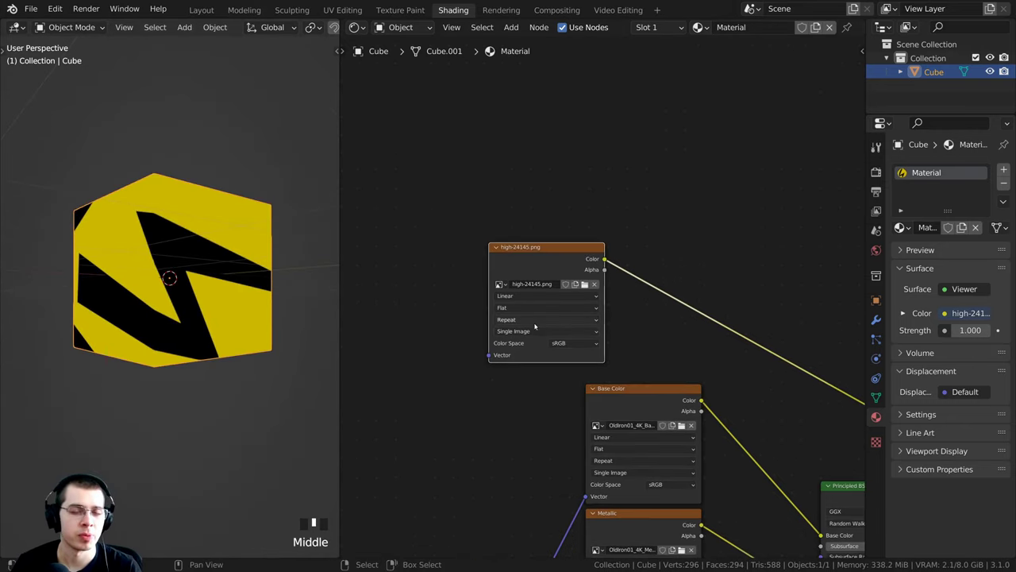
- Move the high-24145.png node over to sit above the Base Color texture node
middle_click_drag(318, 328, 154, 341)
scroll(194, 302, "up", 2)
scroll(242, 138, "down", 2)
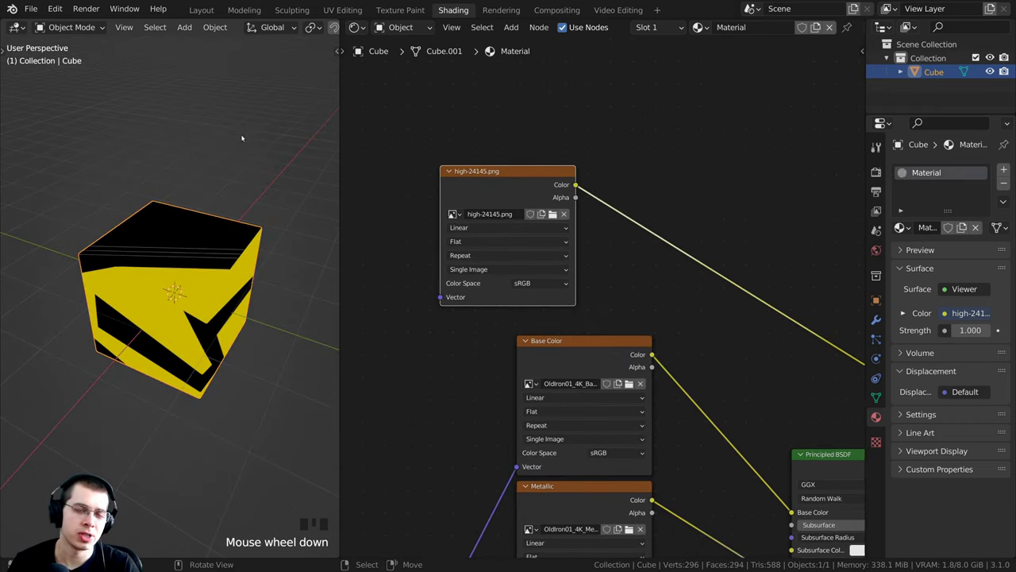
middle_click_drag(311, 262, 311, 292, "shift")
middle_click_drag(584, 227, 607, 227, "shift")
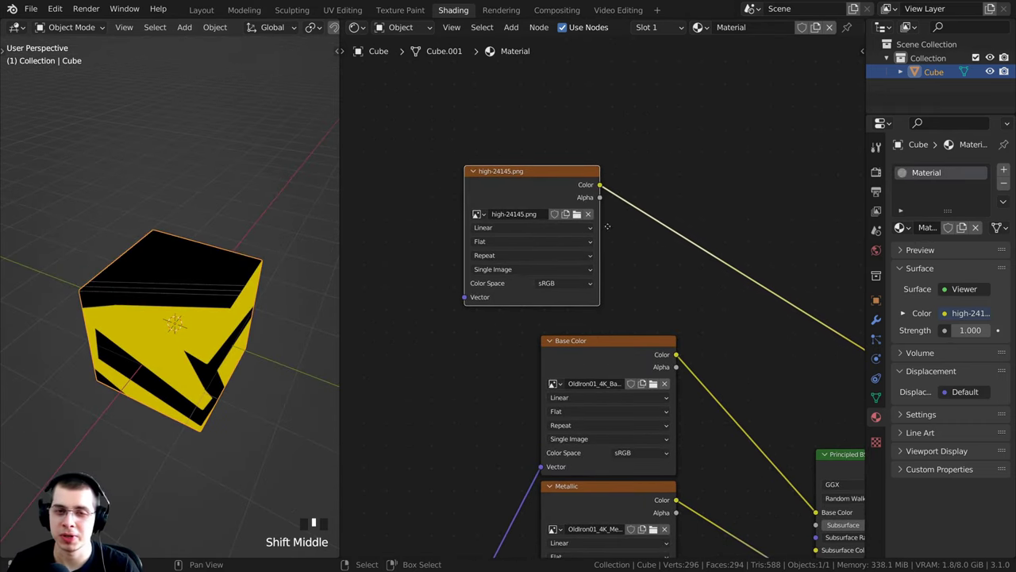
left_click_drag(588, 197, 640, 200)
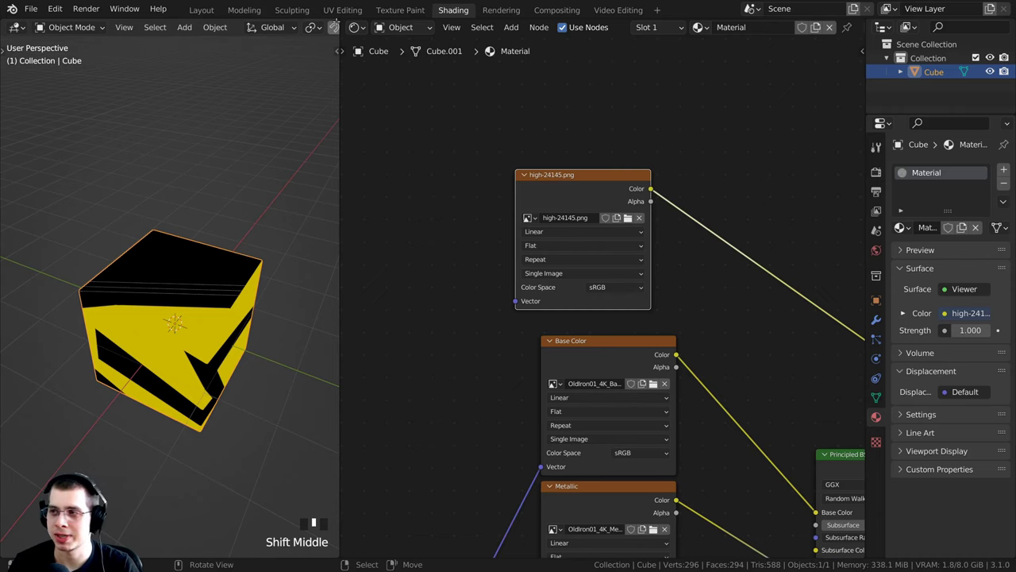
- Split the 3D viewport into two stacked areas and frame the cube closer in the lower one
left_click_drag(337, 24, 286, 288)
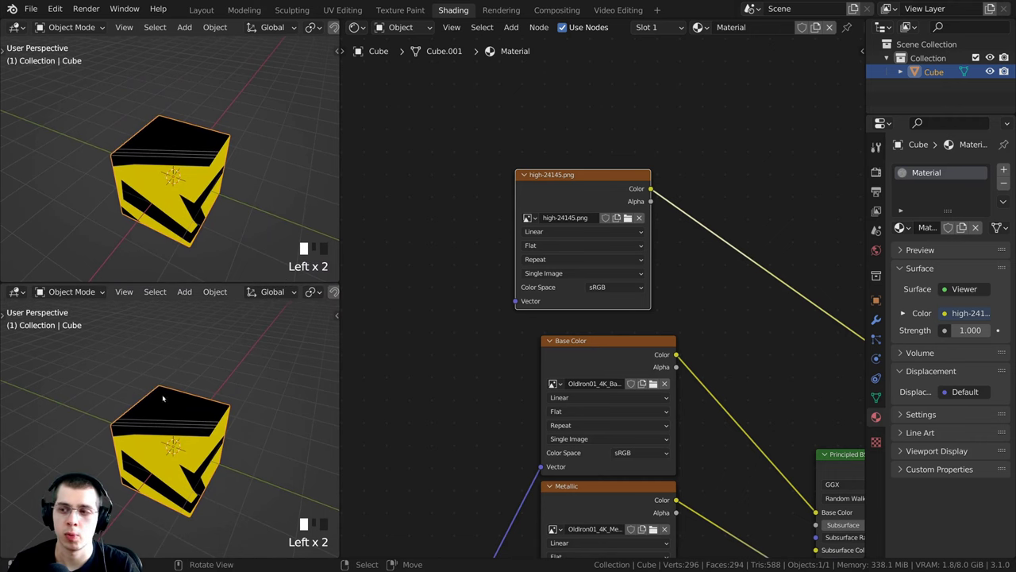
scroll(164, 399, "up", 2)
middle_click_drag(164, 400, 159, 370, "shift")
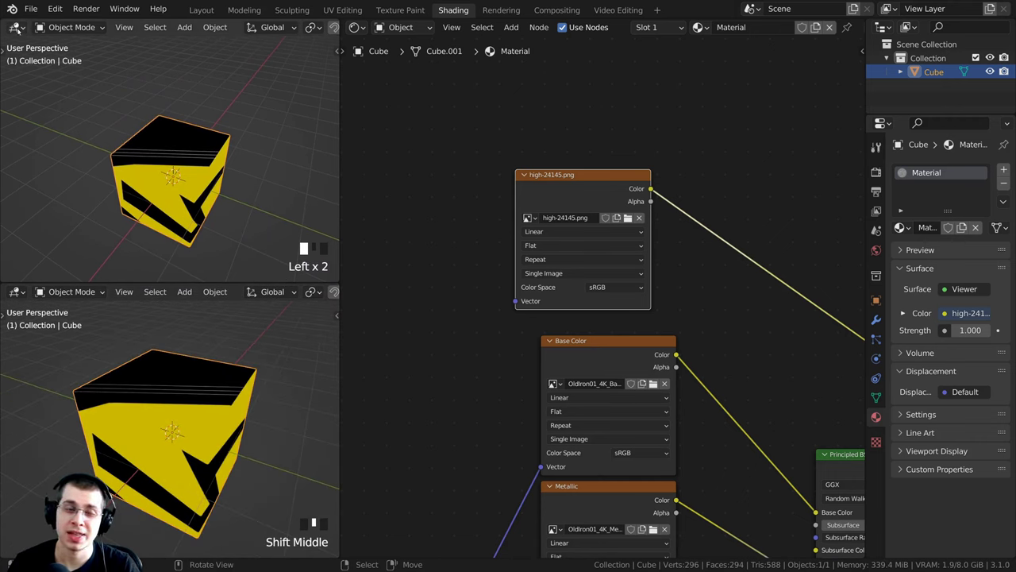
- Change the upper viewport area to a UV Editor and show the high-24145.png image in it
left_click(16, 28)
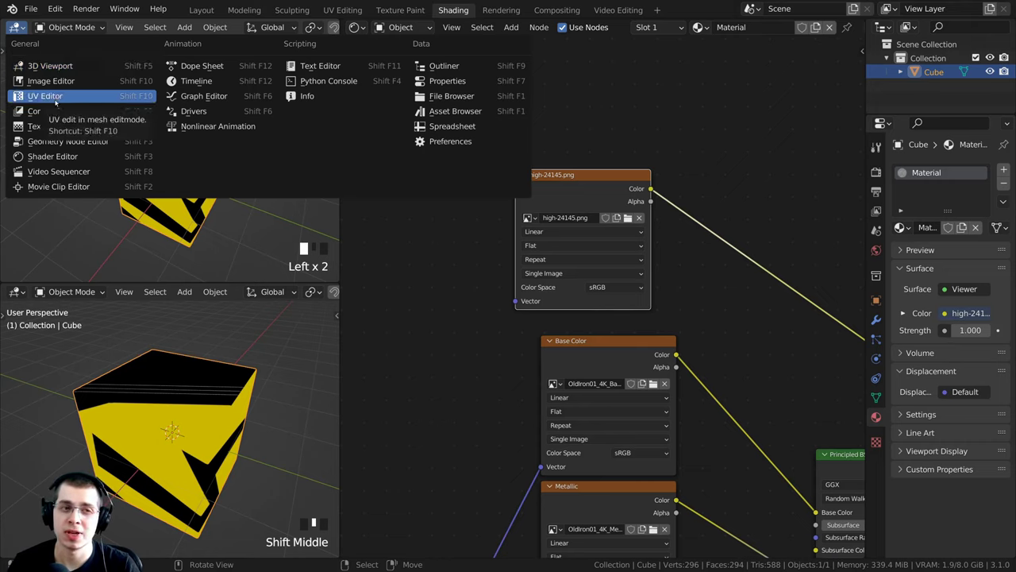
left_click(56, 98)
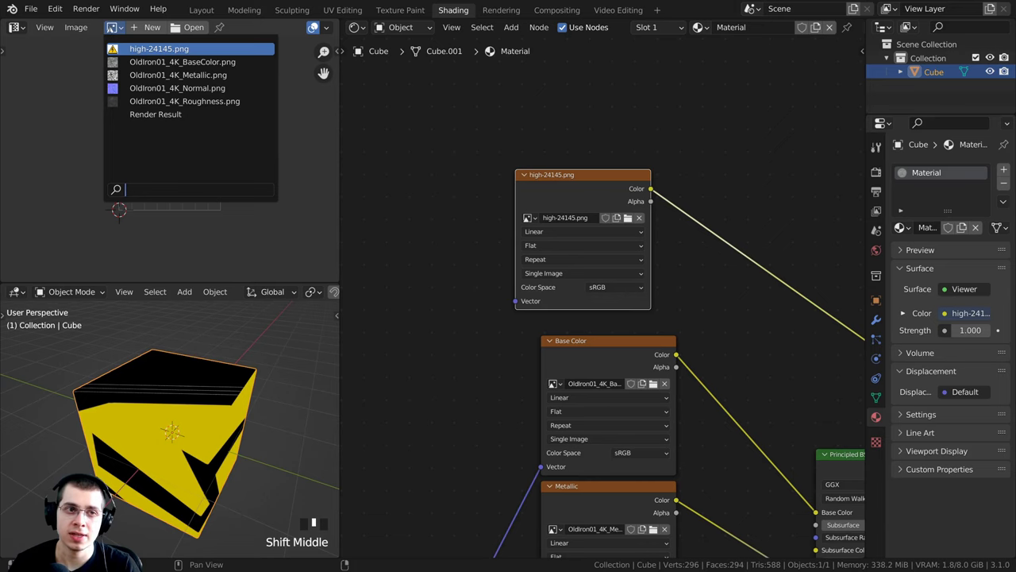
left_click(141, 50)
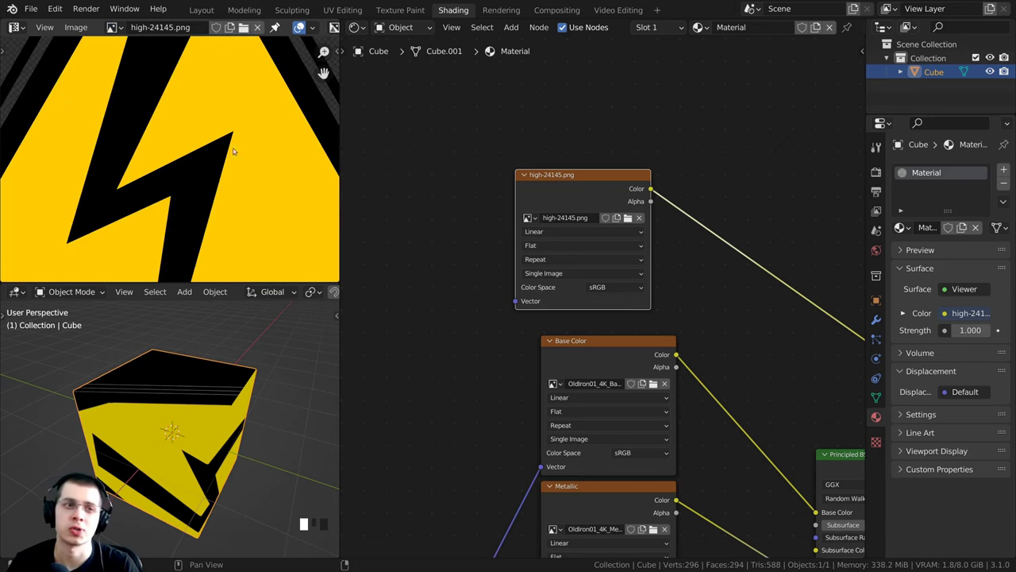
- Examine the whole high-24145.png image in a maximized editor, including its transparent background, and restore the layout
key("Home")
key("ctrl+space")
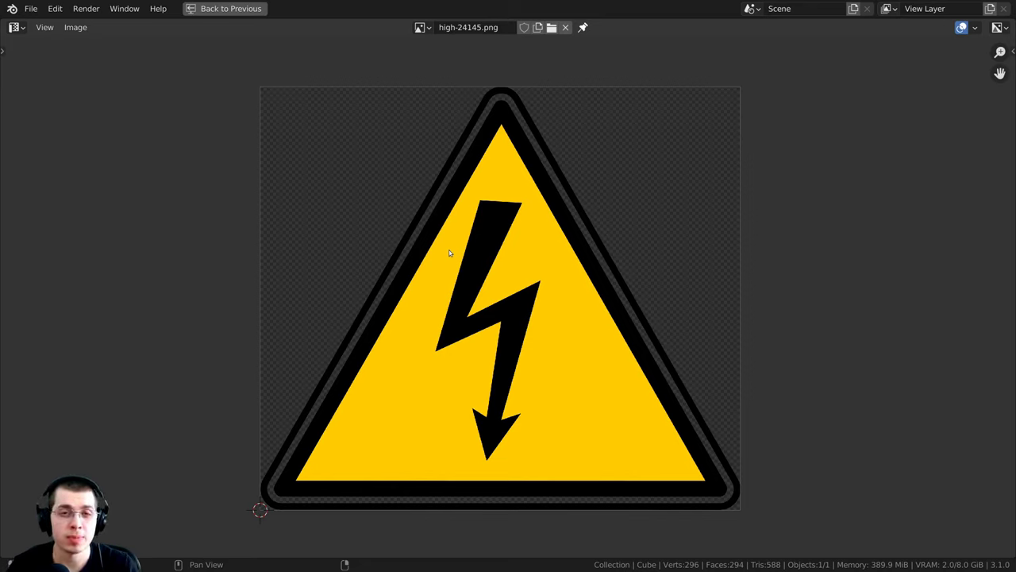
scroll(448, 252, "up", 1)
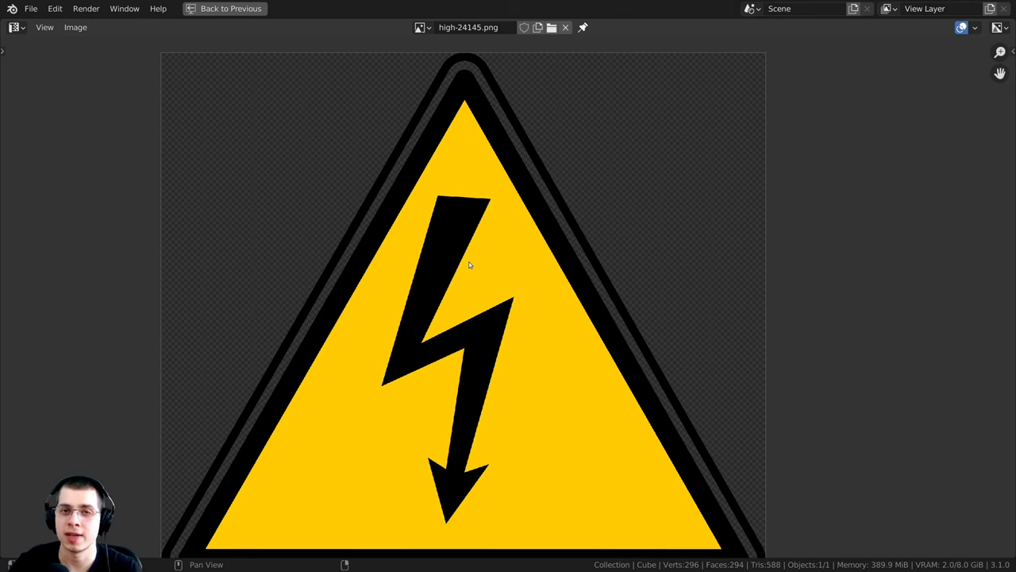
key("ctrl+space")
- Shrink the UV Editor area to give the 3D viewport below it more room
left_click_drag(264, 220, 250, 162)
scroll(247, 116, "down", 1)
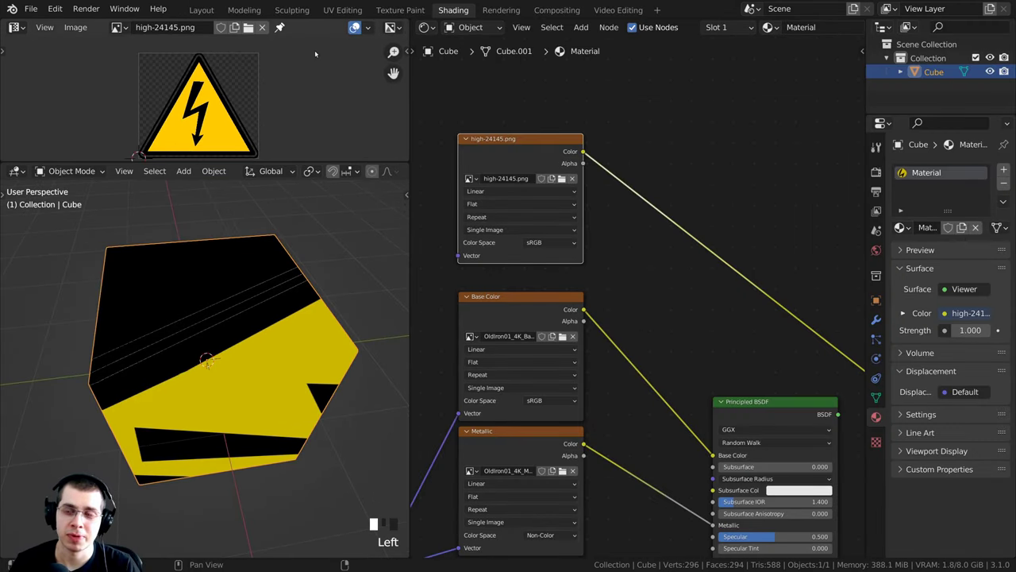
scroll(312, 448, "down", 1)
middle_click_drag(312, 448, 262, 413)
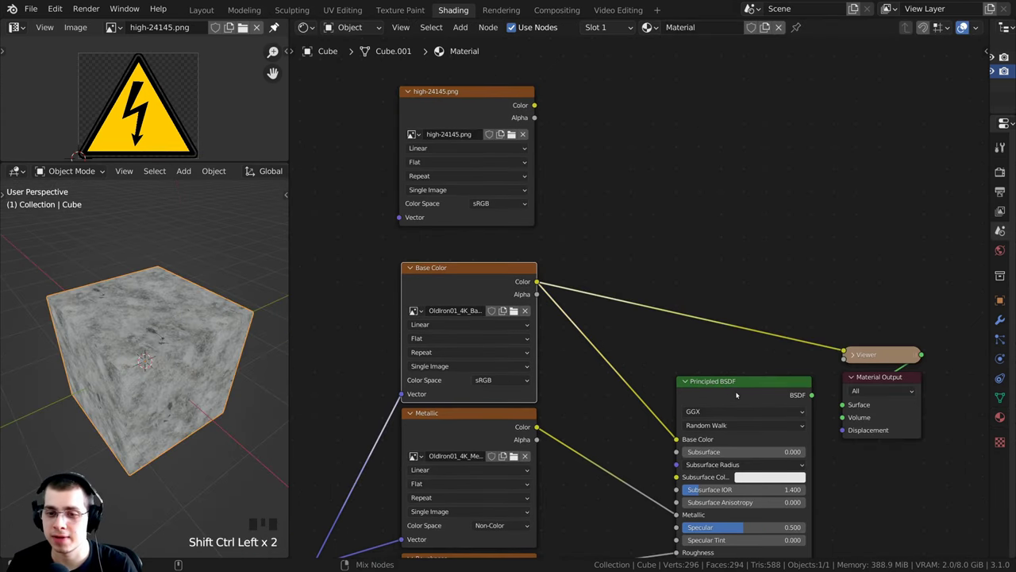
- Preview the Principled BSDF material on the cube and nudge the high-24145.png node further above Base Color
left_click(736, 395, "ctrl+shift")
middle_click(204, 333)
mouse_move(469, 106)
left_mouse_down()
mouse_move(515, 102)
mouse_move(480, 99)
left_mouse_up()
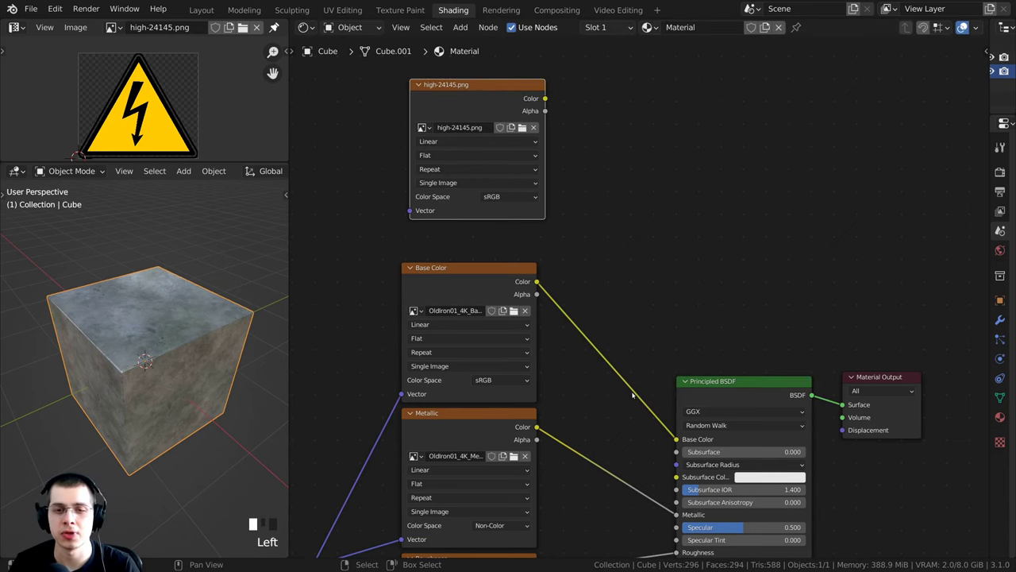
scroll(638, 230, "up", 1)
middle_click_drag(638, 226, 633, 214)
scroll(601, 183, "down", 1)
middle_click_drag(602, 176, 618, 190)
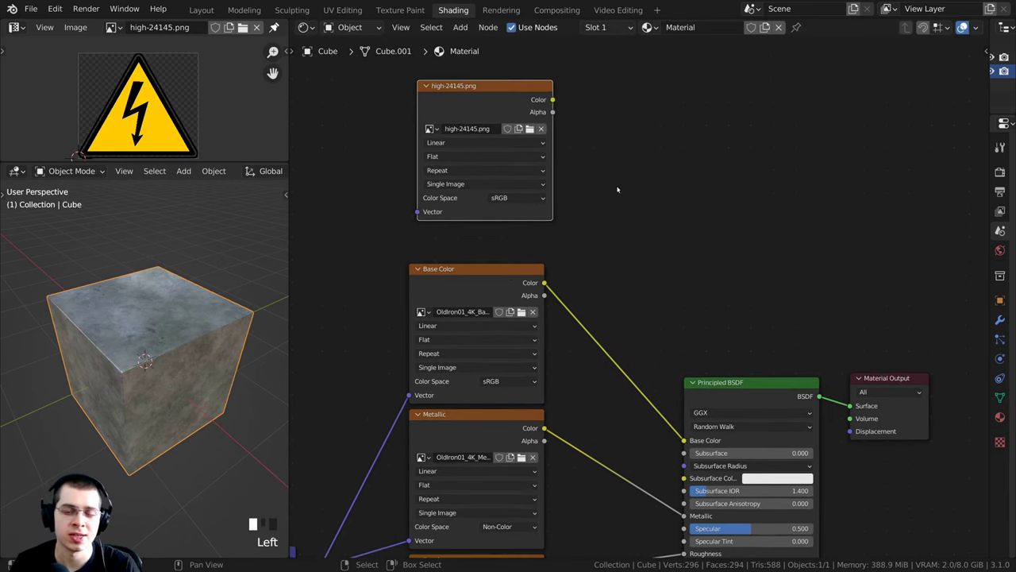
- Add a MixRGB node on the link between the Base Color texture and the Principled BSDF
key("shift+a")
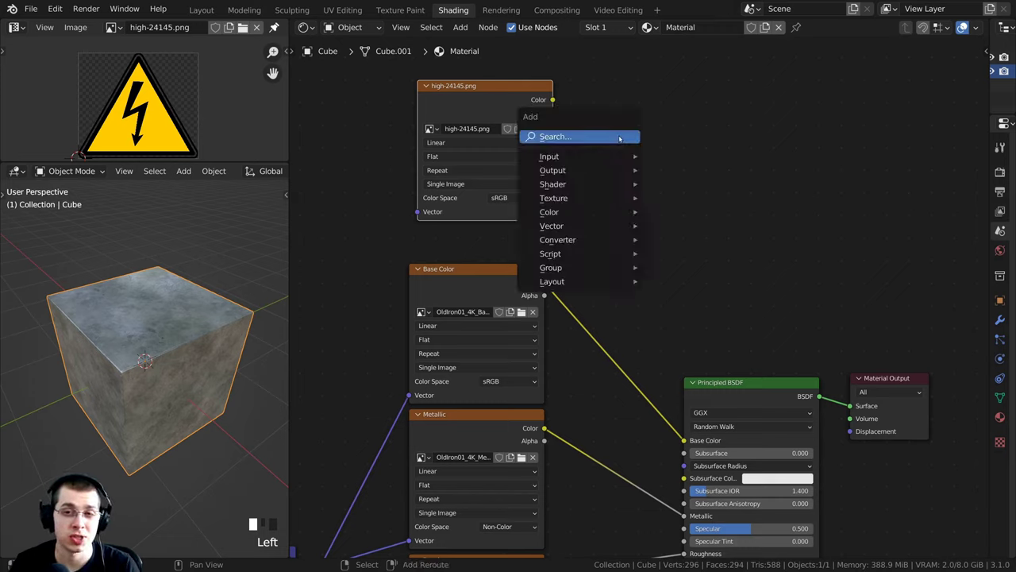
left_click(568, 135)
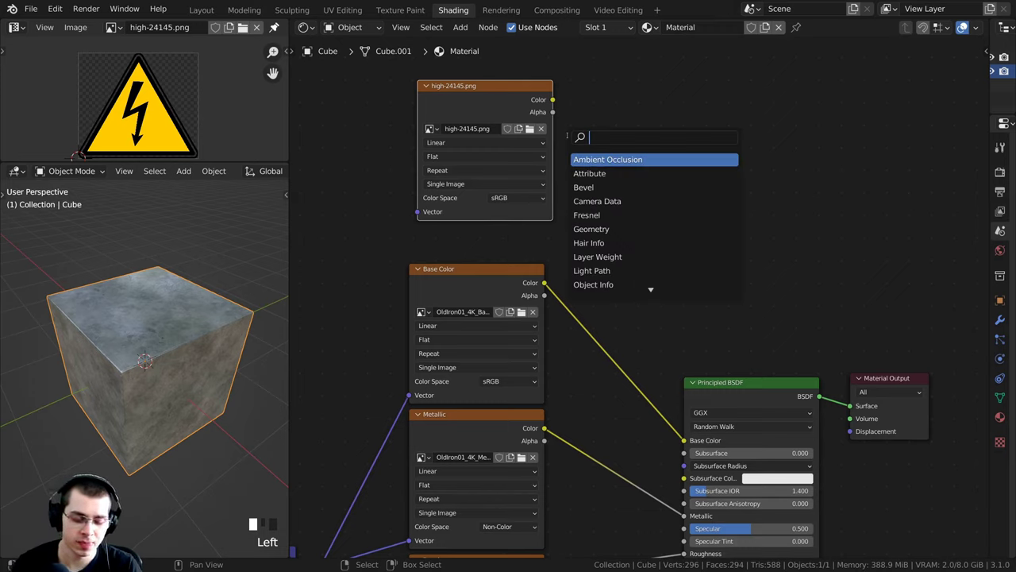
type("mix")
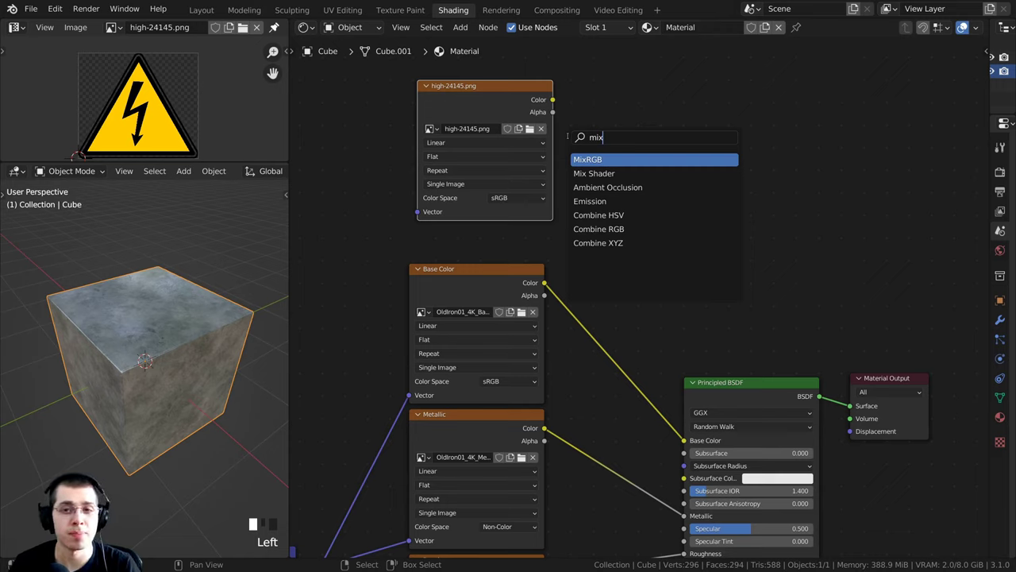
left_click(592, 159)
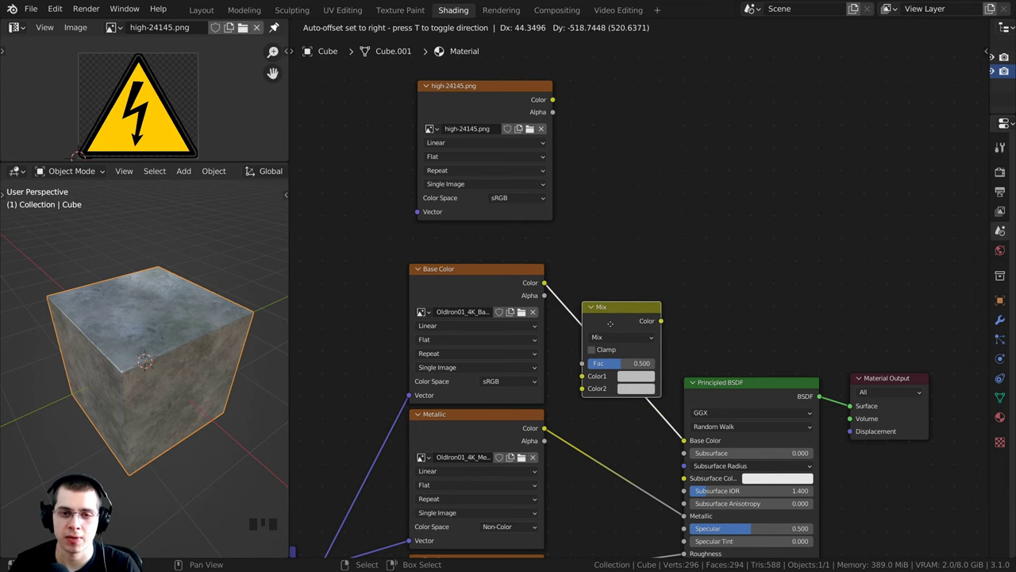
left_click(609, 325)
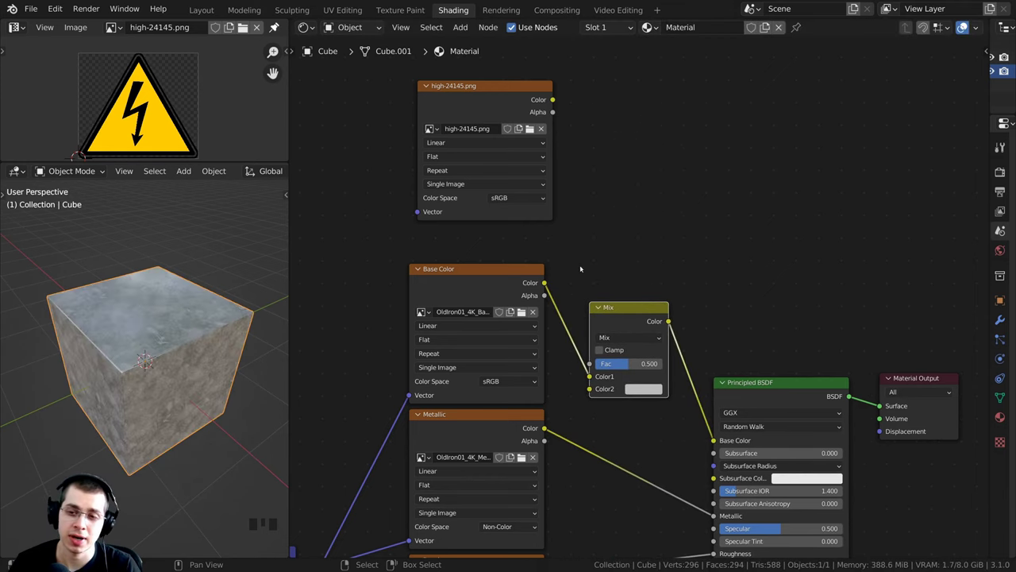
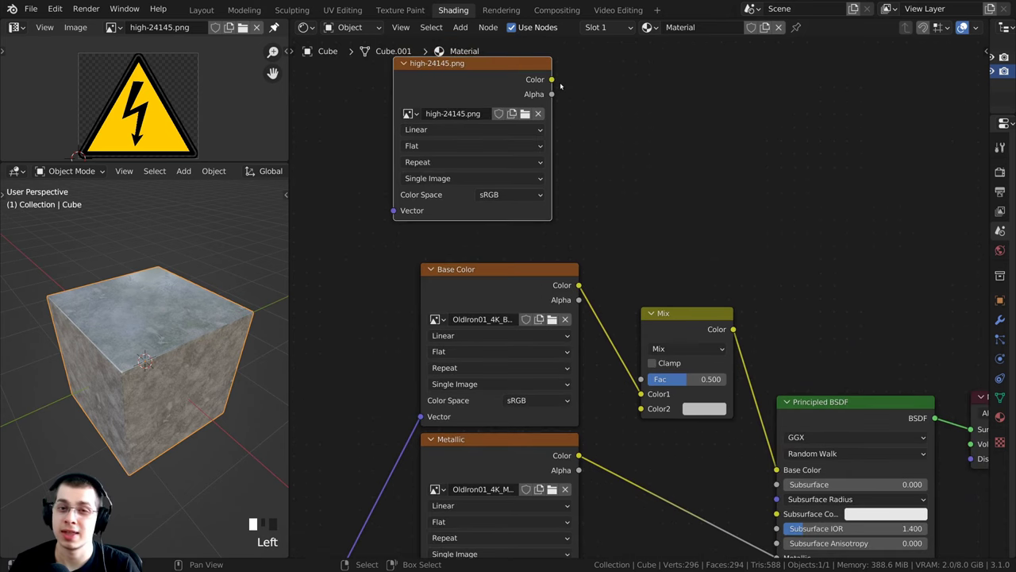
- Connect the high-24145.png Color output to the Mix node's Color1 input, with the Base Color texture feeding Color2
middle_click_drag(554, 91, 552, 110)
left_click_drag(535, 112, 553, 143)
middle_click_drag(553, 143, 543, 96)
left_click_drag(558, 86, 626, 364)
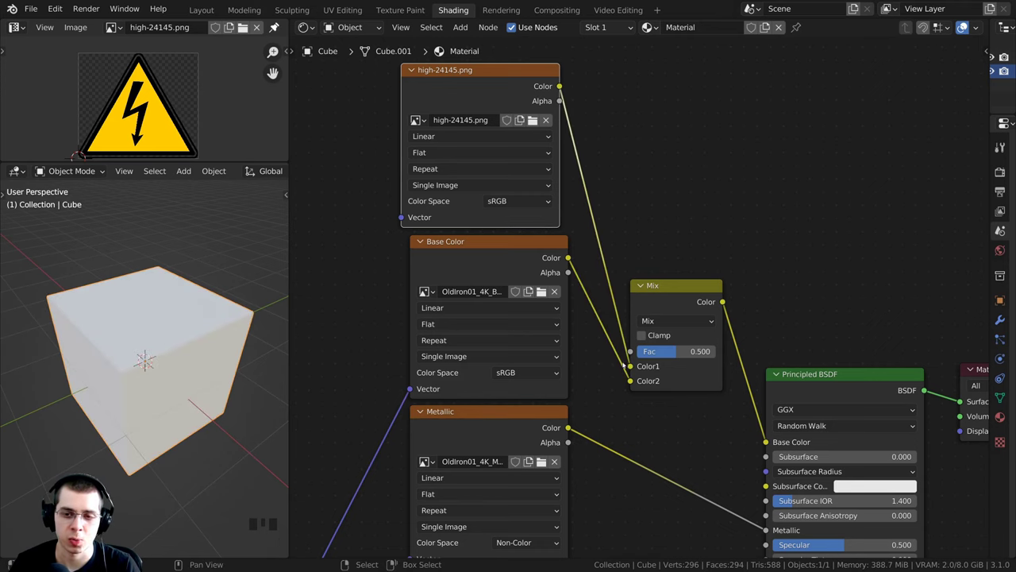
left_click(489, 260)
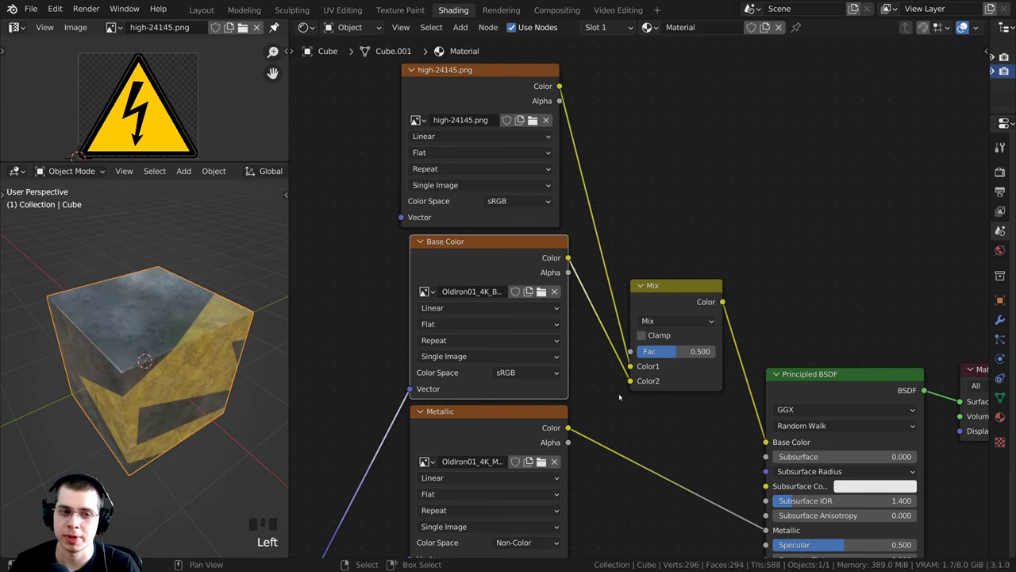
- Nudge the Mix node and examine how the sign and metal textures blend on the cube's faces
left_click_drag(669, 297, 675, 285)
middle_click_drag(675, 284, 677, 268)
middle_click_drag(185, 365, 162, 343)
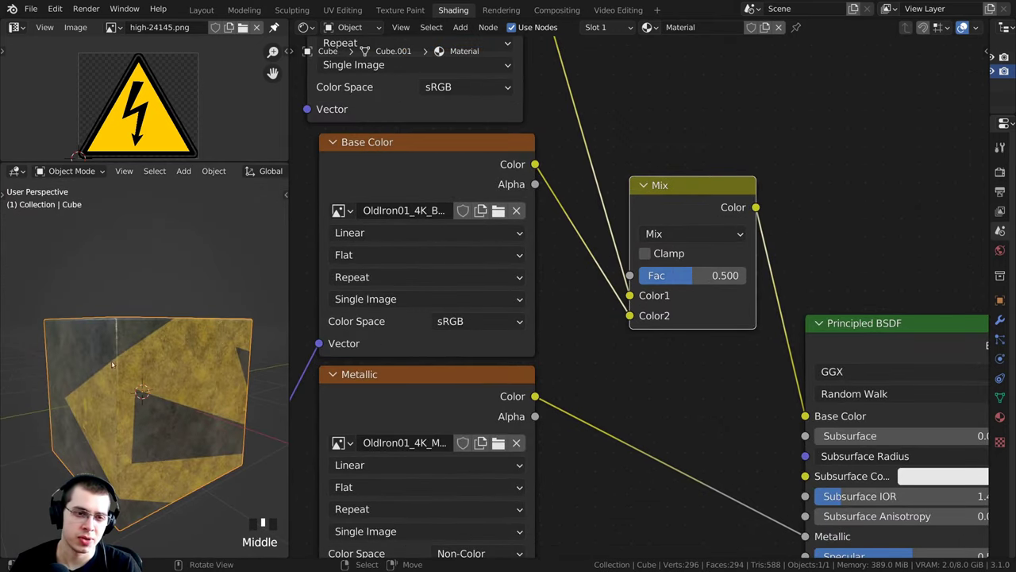
scroll(198, 381, "up", 3)
middle_click_drag(198, 381, 136, 317, "shift")
scroll(136, 317, "down", 3)
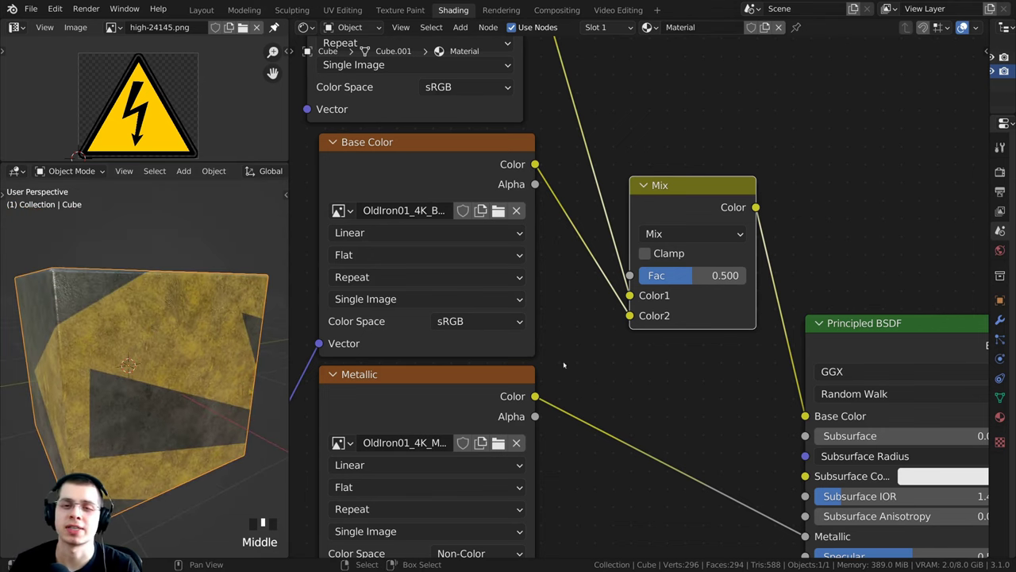
- Set the Mix node's factor to 1.000 and check the cube with only the Base Color texture
scroll(629, 317, "up", 1)
middle_click_drag(629, 318, 618, 318)
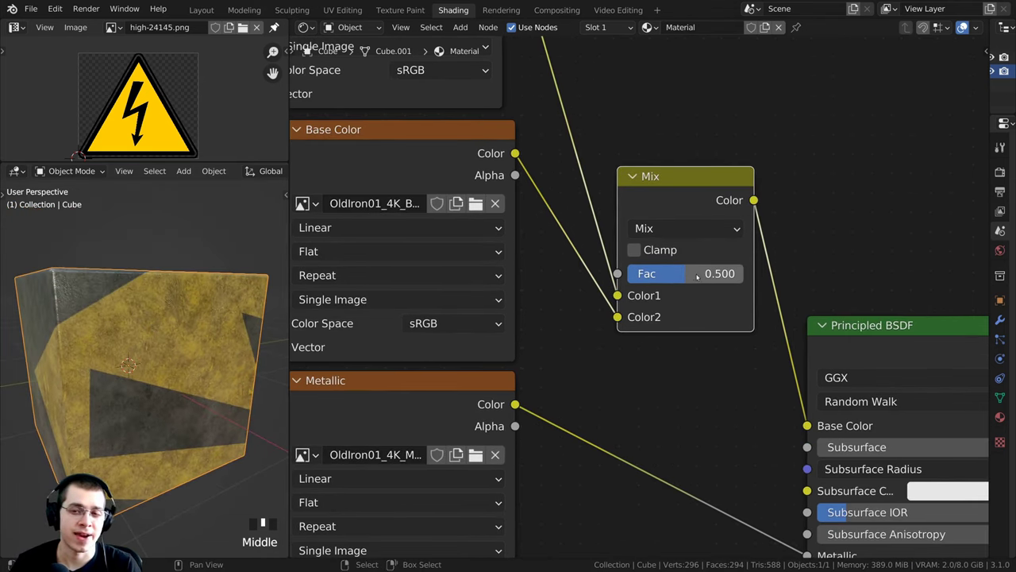
left_click_drag(684, 274, 743, 274)
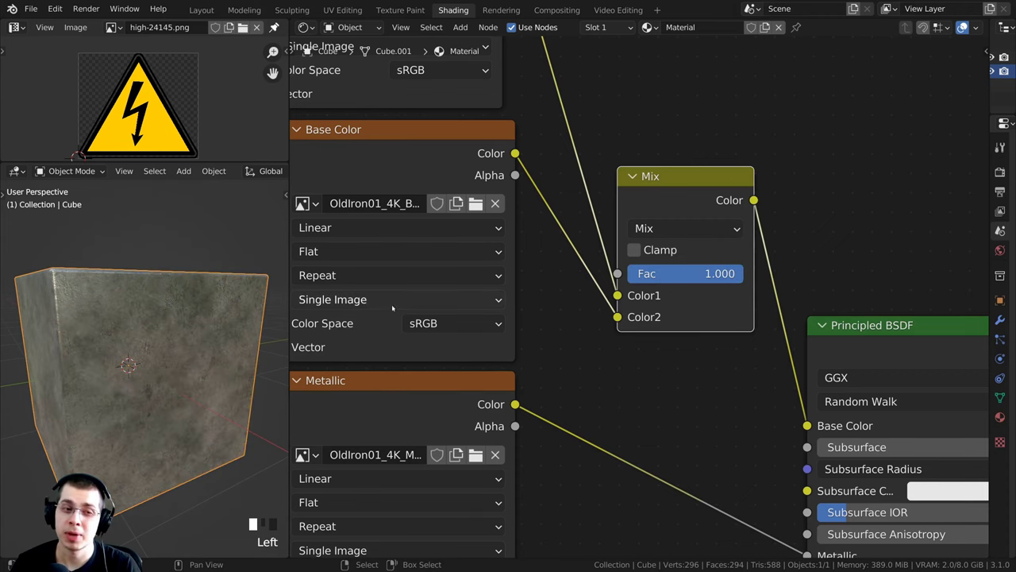
middle_click_drag(162, 321, 166, 355)
scroll(350, 158, "down", 2)
middle_click_drag(350, 158, 415, 189)
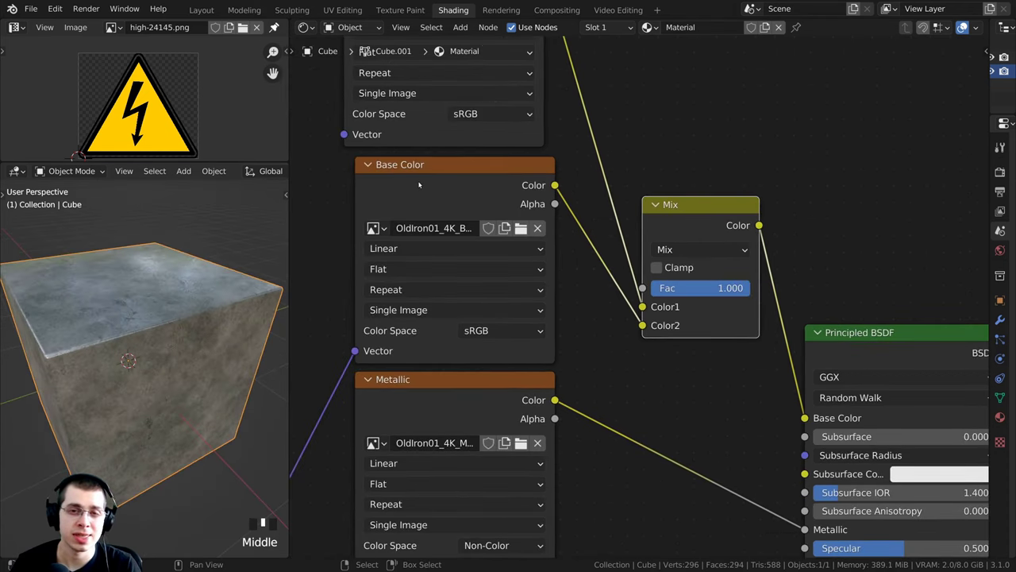
left_click(392, 183)
scroll(653, 281, "up", 1)
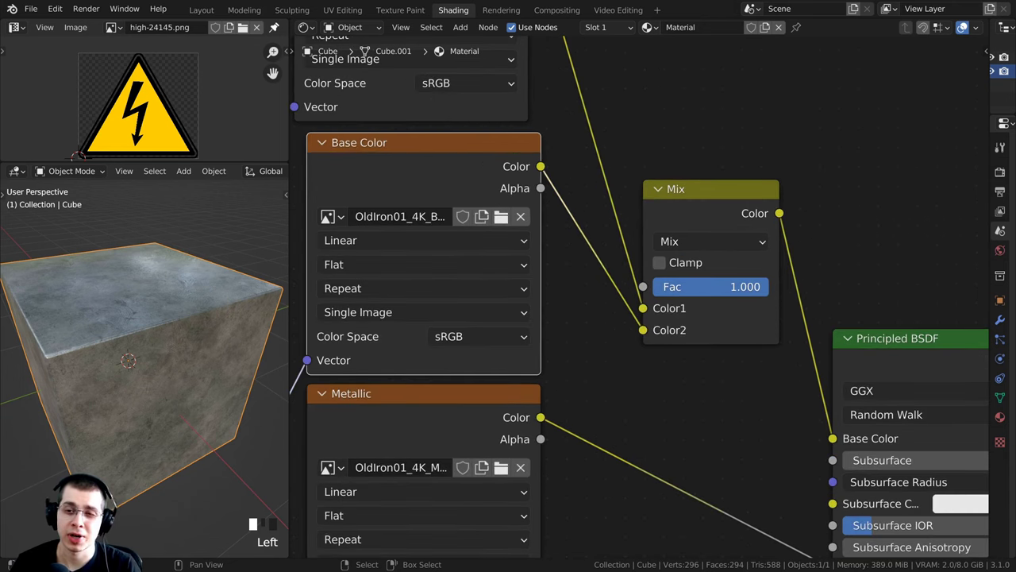
- Set the Mix node's factor to 0.000 and check the cube with only the sign texture
left_click_drag(767, 287, 645, 288)
middle_click_drag(203, 274, 166, 301)
scroll(166, 301, "down", 1)
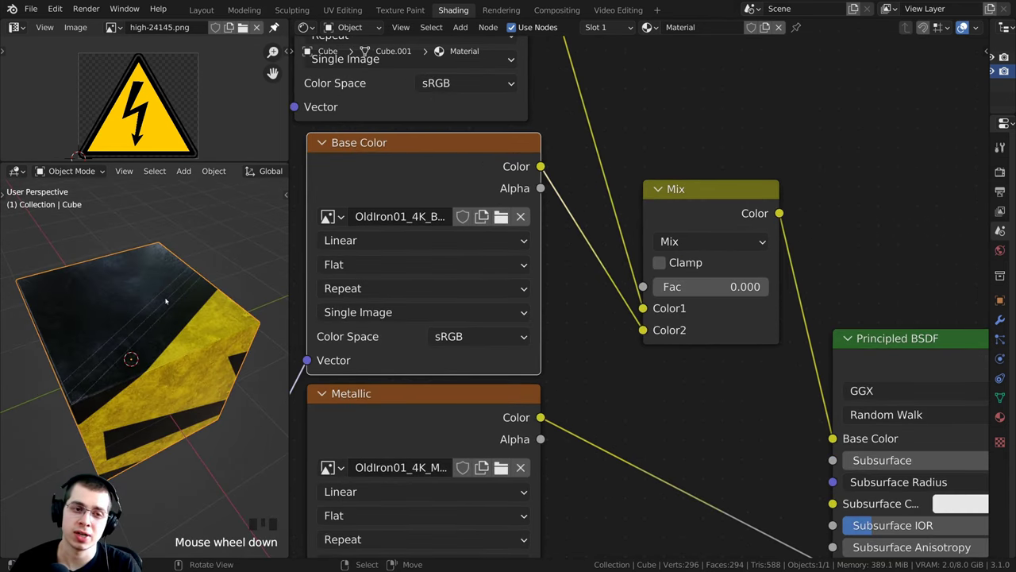
scroll(178, 342, "down", 1)
- Set the Mix node's factor to 0.533 to blend both textures
mouse_move(698, 286)
left_mouse_down()
mouse_move(745, 287)
mouse_move(665, 287)
mouse_move(756, 286)
mouse_move(655, 287)
mouse_move(768, 287)
mouse_move(655, 287)
mouse_move(713, 287)
left_mouse_up()
scroll(594, 192, "up", 1)
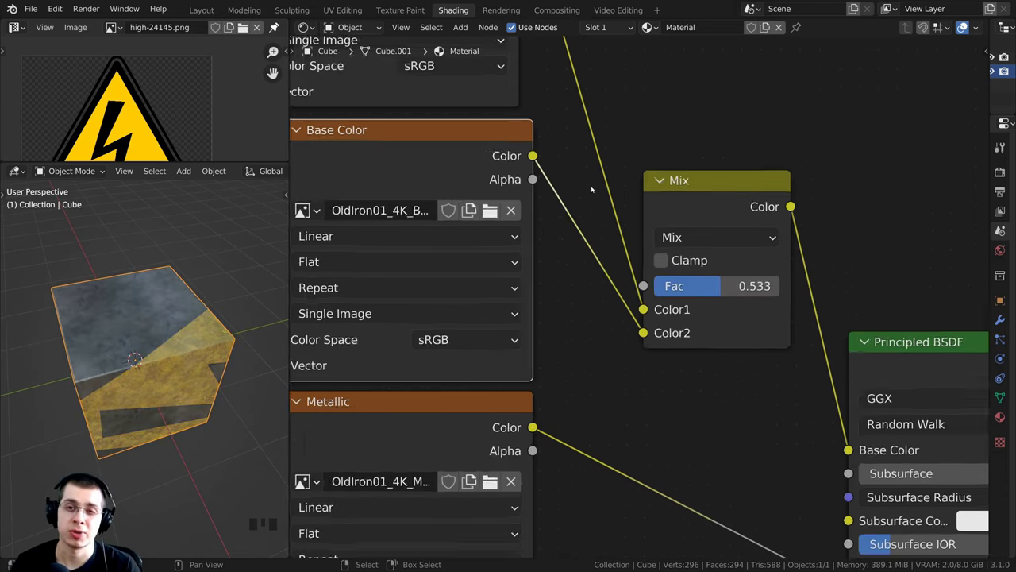
scroll(590, 181, "down", 2)
middle_click_drag(591, 178, 618, 212)
scroll(530, 154, "down", 2)
middle_click_drag(529, 154, 544, 185)
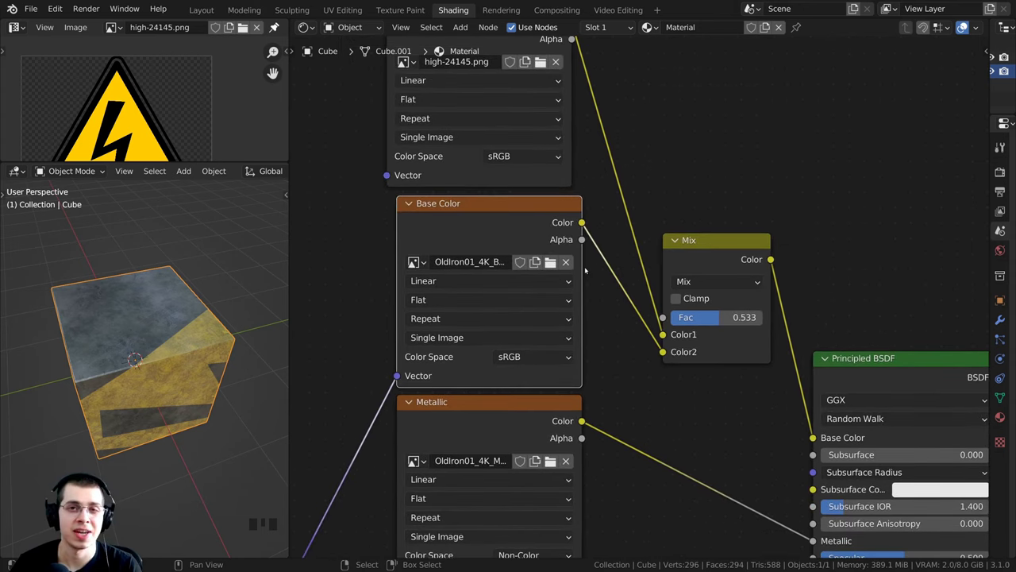
- Preview the Alpha output of high-24145.png on the cube and examine its black and white mask
middle_click_drag(586, 18, 598, 92)
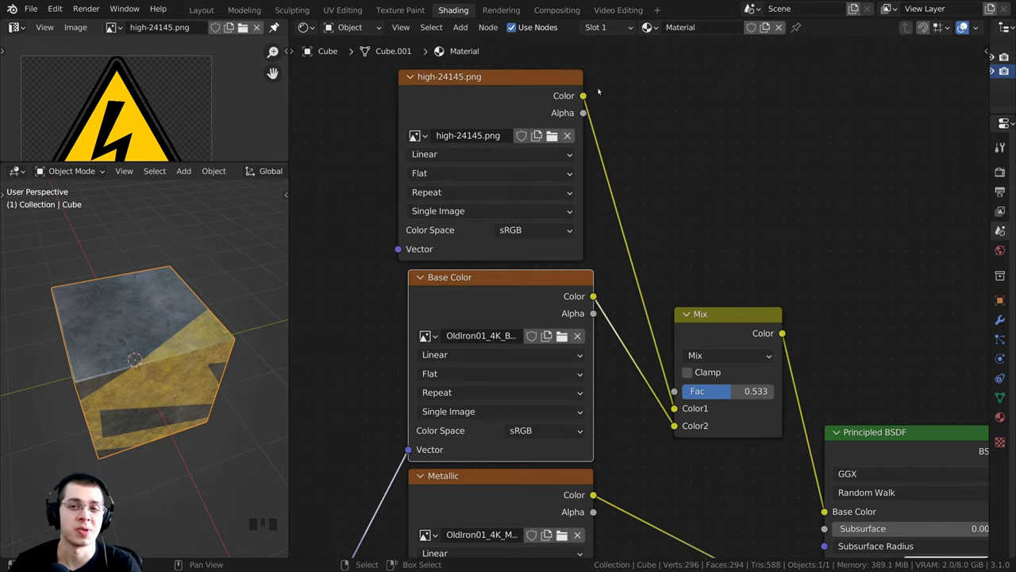
left_click(577, 114)
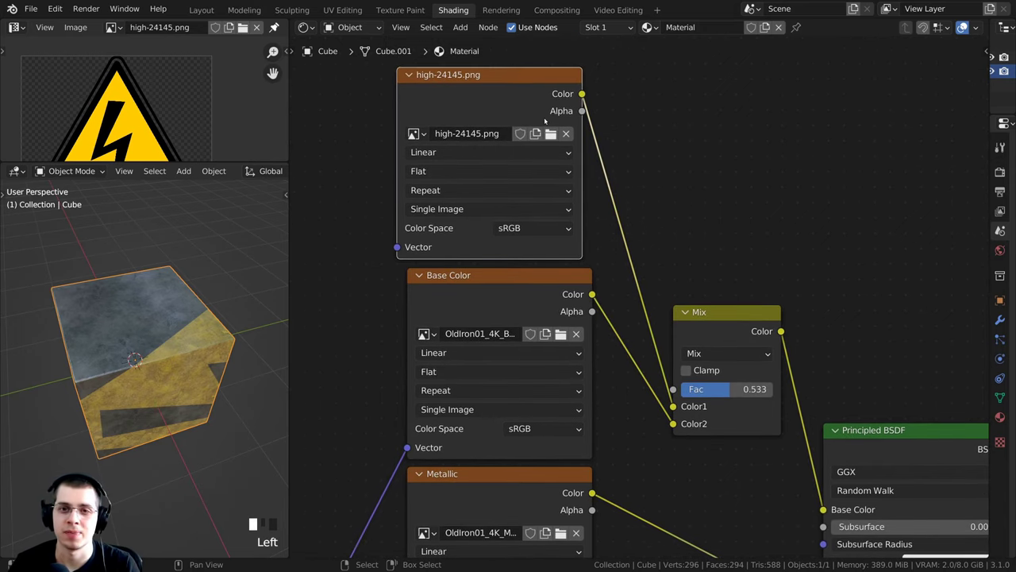
left_click(503, 88, "ctrl+shift")
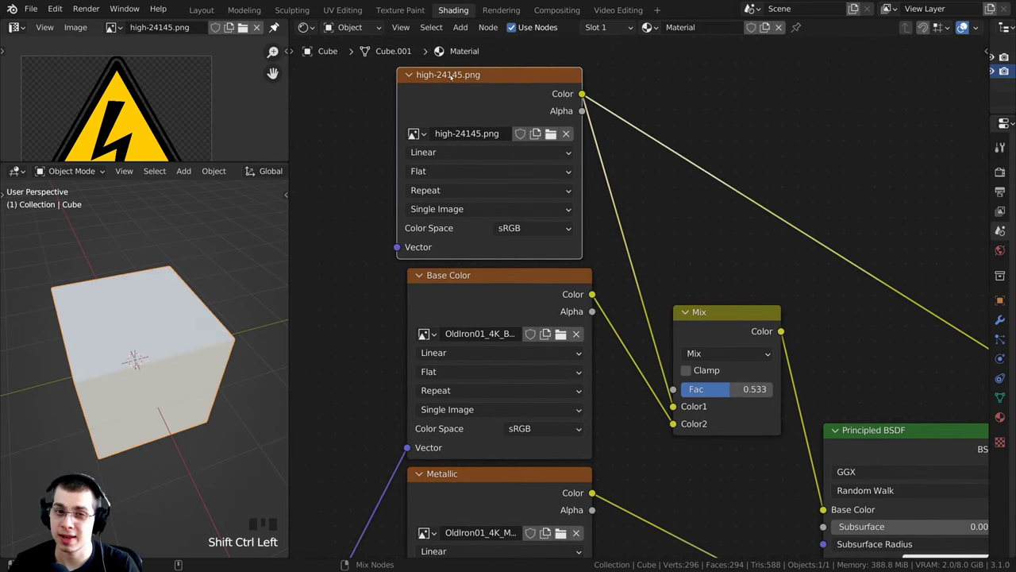
left_click(508, 103, "ctrl+shift")
middle_click_drag(143, 349, 242, 381)
scroll(111, 252, "down", 2)
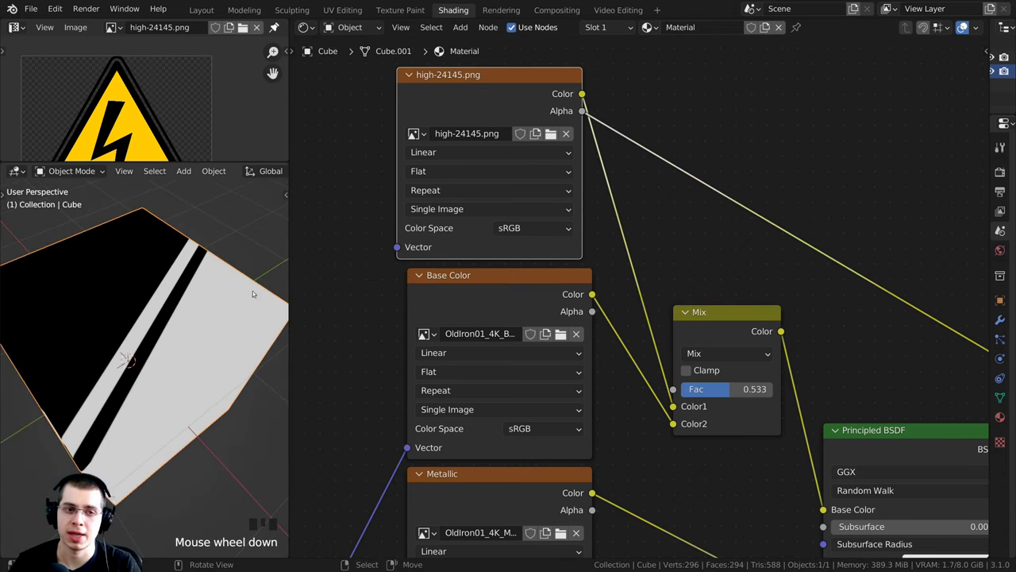
- Connect the sign image's Alpha output to the Mix node's factor and preview the Mix result on the cube
middle_click_drag(644, 177, 689, 198)
left_click_drag(627, 132, 718, 460)
middle_click_drag(720, 459, 648, 350)
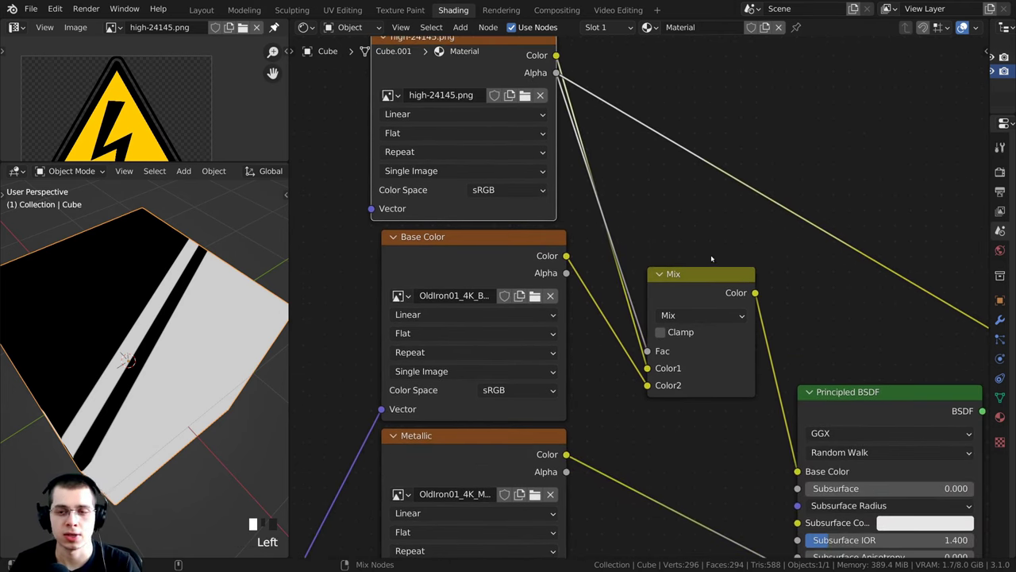
left_click(705, 281, "ctrl+shift")
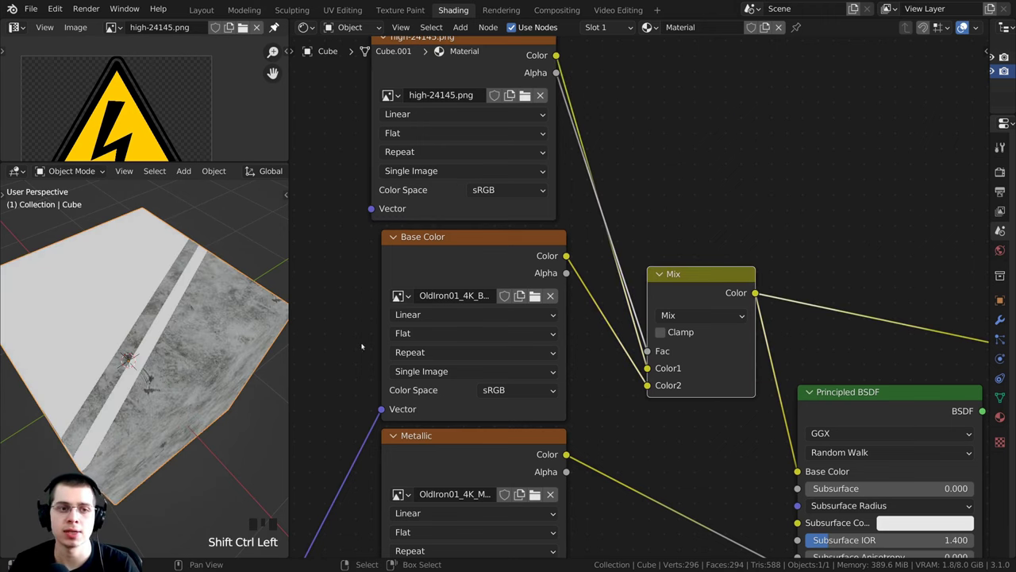
middle_click_drag(87, 334, 102, 317)
scroll(102, 318, "up", 2)
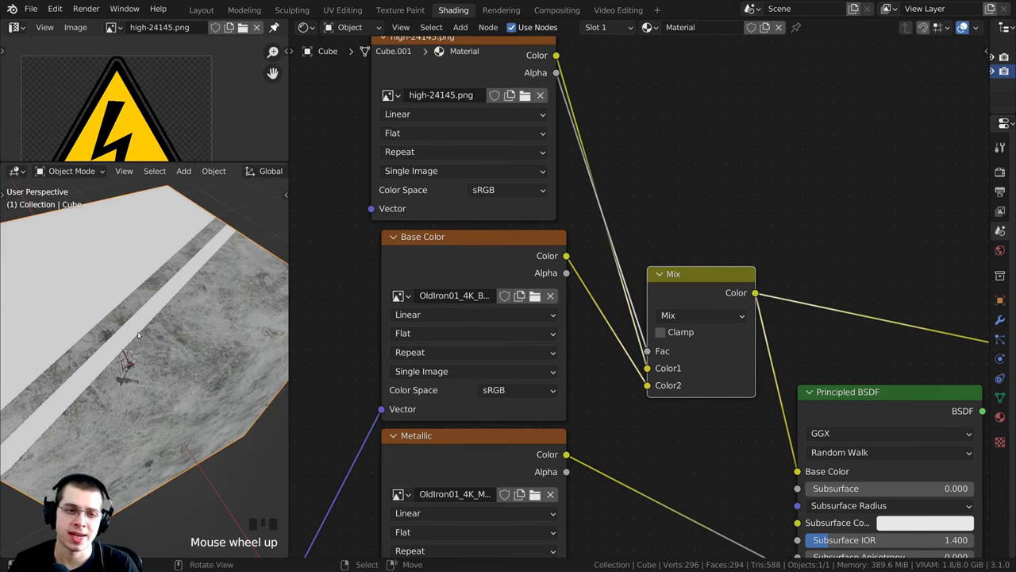
- Swap the Mix node's Color1 and Color2 inputs so the sign covers the metal, and check the cube
middle_click_drag(523, 370, 545, 347)
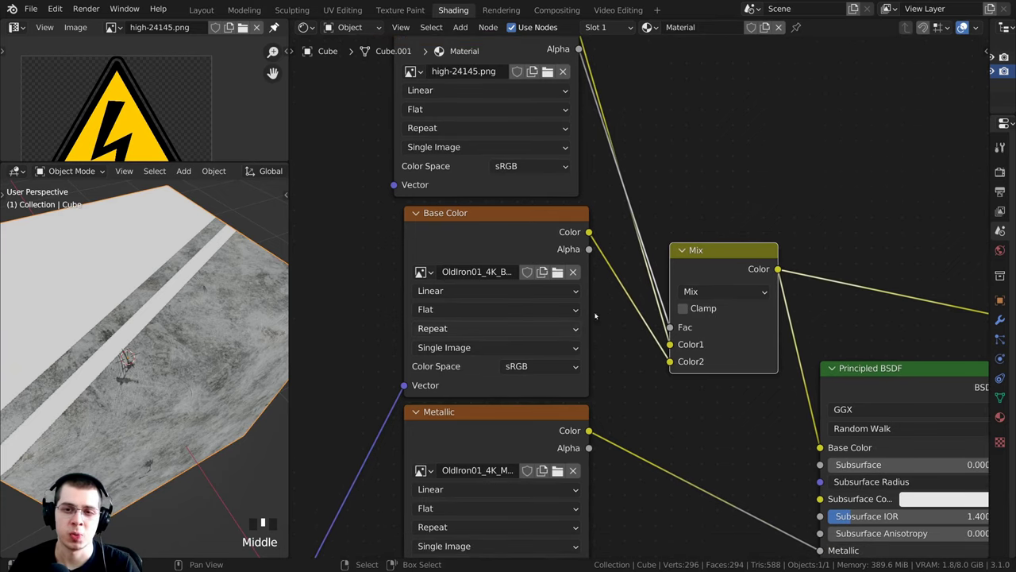
scroll(631, 298, "up", 2)
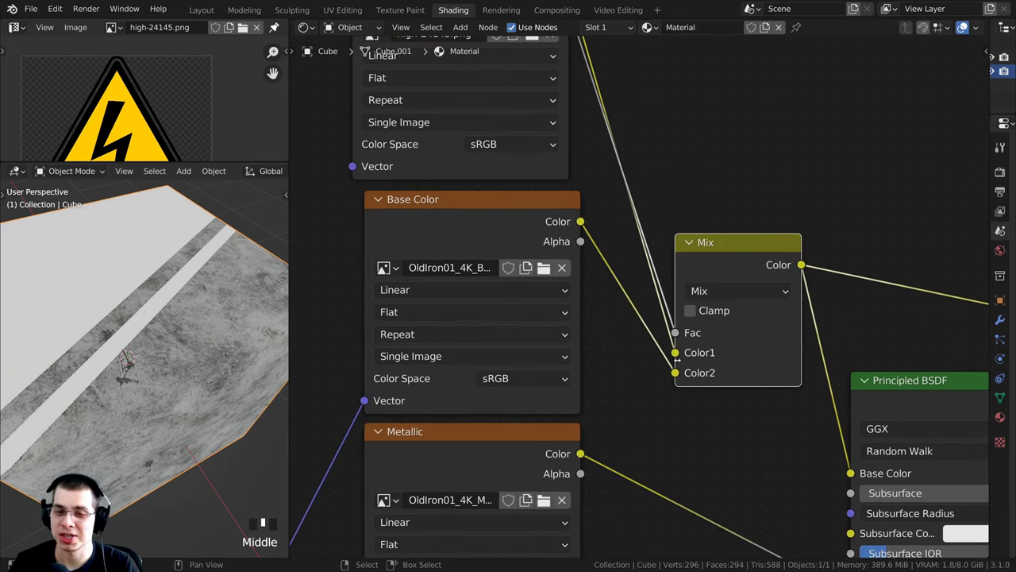
mouse_move(676, 354)
left_mouse_down()
mouse_move(641, 313)
mouse_move(674, 372)
left_mouse_up()
scroll(644, 306, "up", 1)
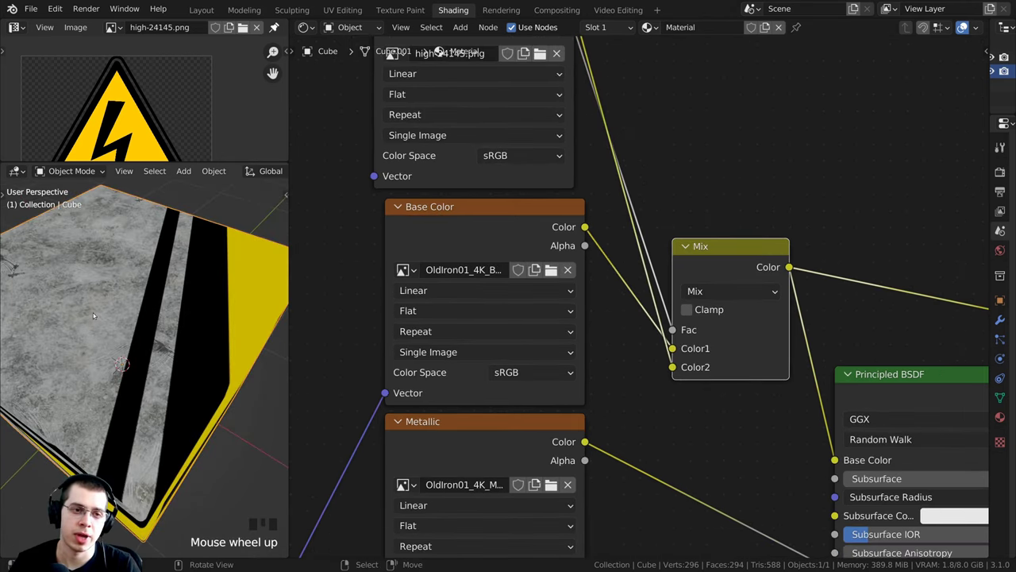
mouse_move(95, 316)
middle_mouse_down()
mouse_move(89, 268)
mouse_move(92, 300)
middle_mouse_up()
scroll(89, 270, "down", 1)
middle_click_drag(566, 387, 543, 381)
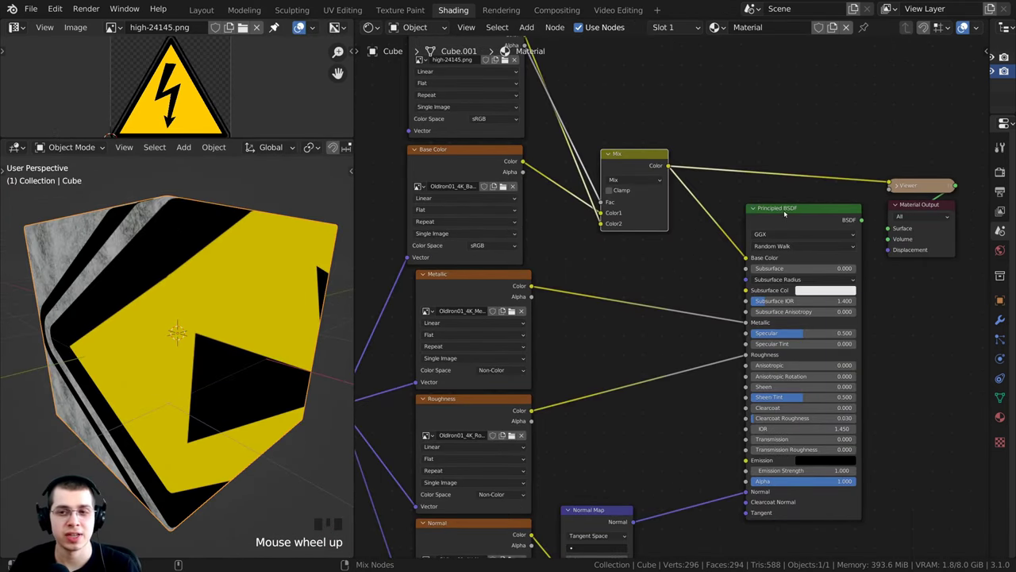
- Reconnect the Principled BSDF to the Material Output and inspect the shaded sign and metal around the cube
left_click(788, 217, "ctrl+shift")
mouse_move(171, 334)
middle_mouse_down()
mouse_move(179, 397)
mouse_move(225, 312)
mouse_move(181, 290)
mouse_move(147, 324)
mouse_move(188, 345)
mouse_move(165, 323)
middle_mouse_up()
scroll(182, 294, "up", 2)
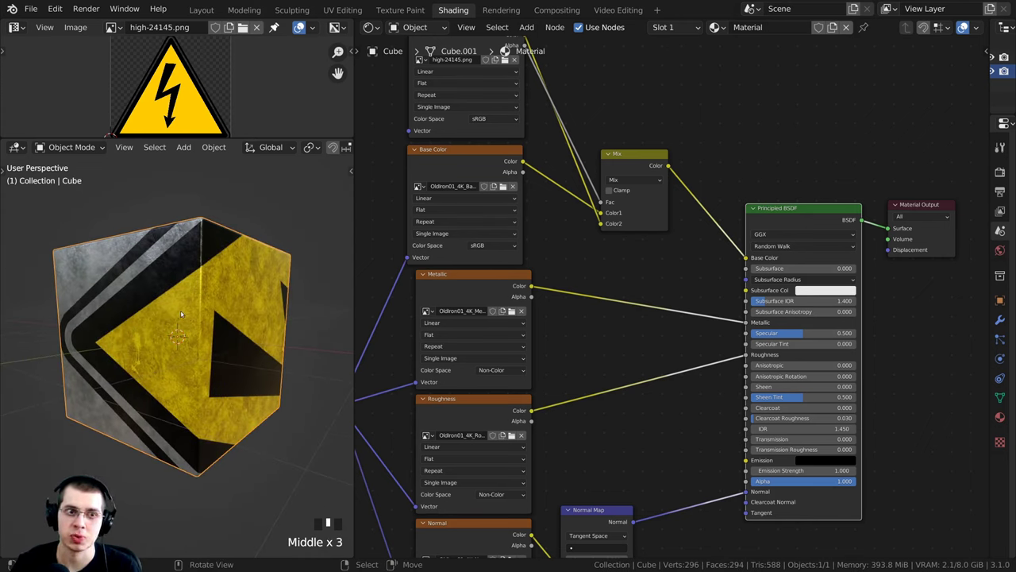
middle_click_drag(181, 313, 229, 349)
scroll(195, 285, "up", 2)
scroll(233, 346, "down", 2)
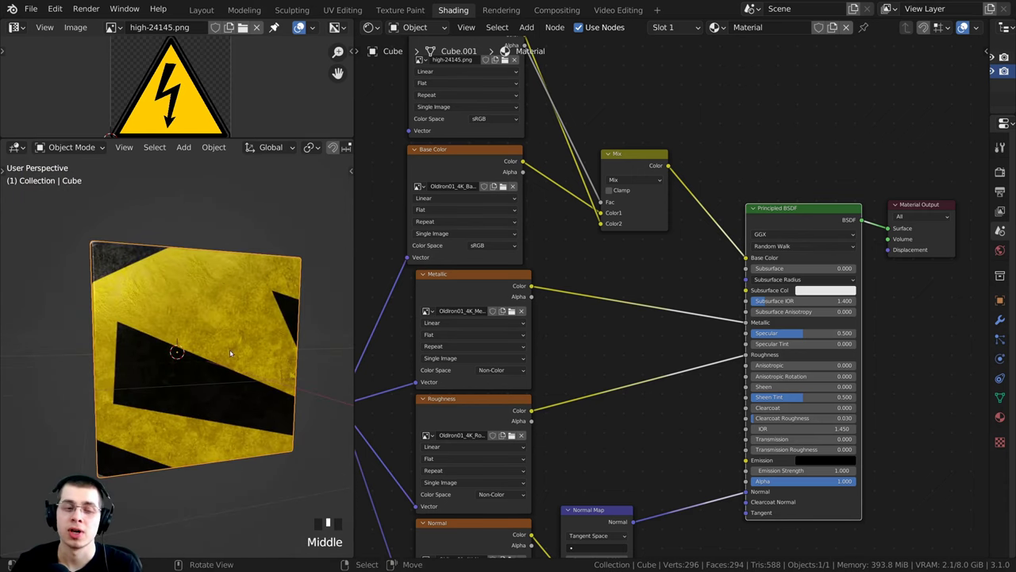
middle_click_drag(173, 341, 200, 349)
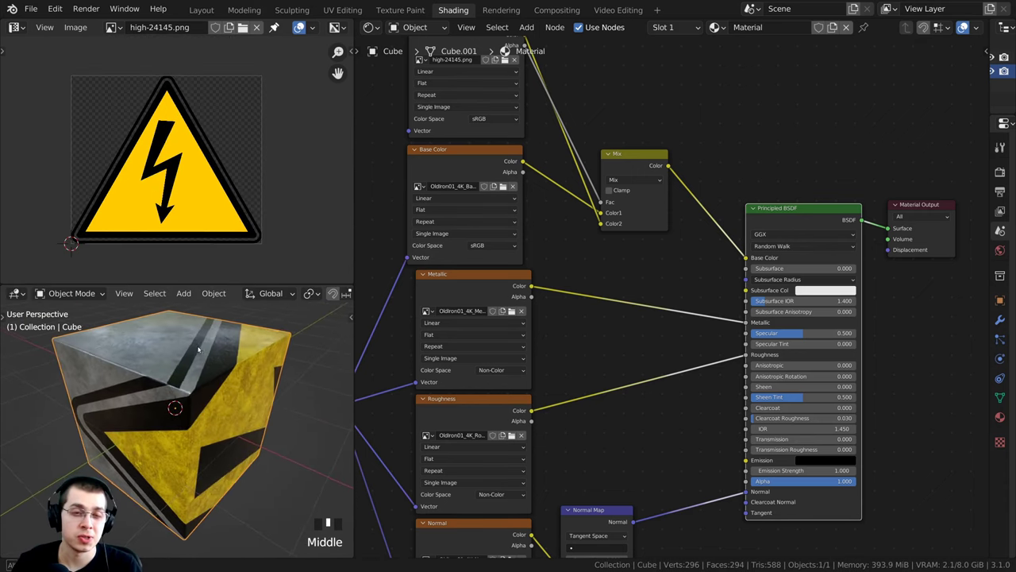
middle_click_drag(200, 349, 209, 349, "shift")
scroll(210, 350, "down", 2)
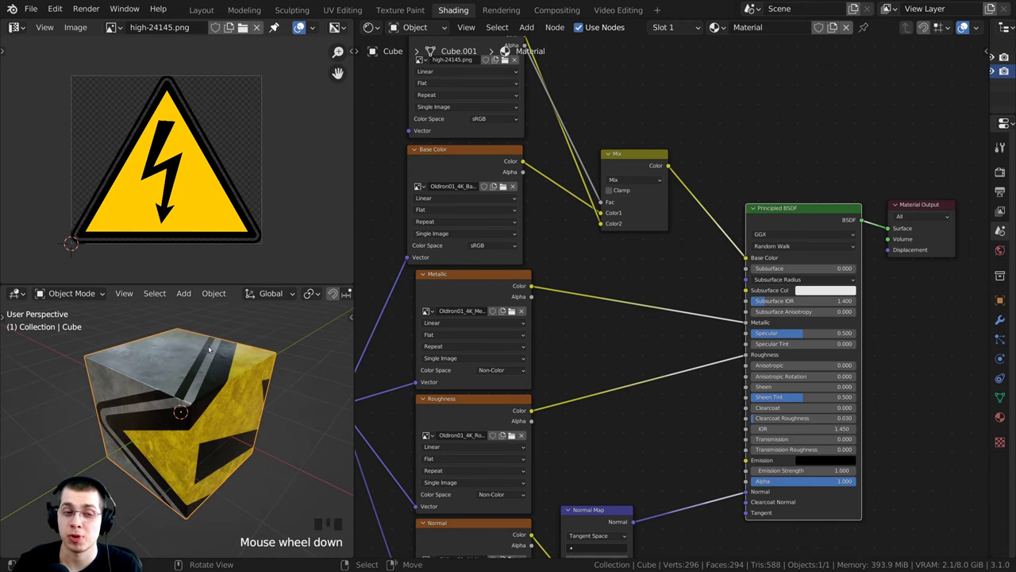
- Try enlarging the cube's whole UV layout in Edit Mode and inspect the sign and metal on its faces
key("Tab")
scroll(148, 382, "up", 2)
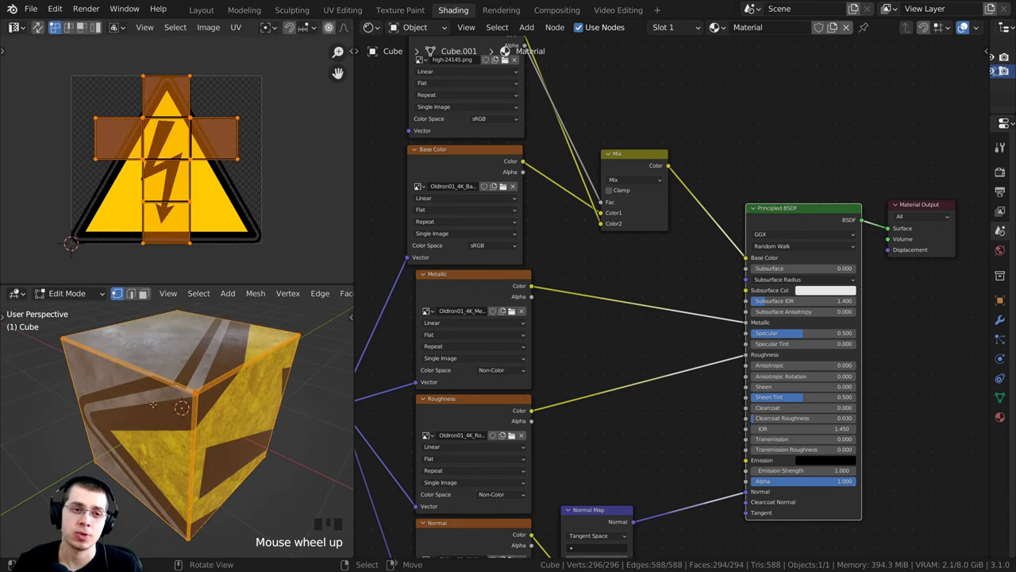
scroll(185, 104, "up", 3)
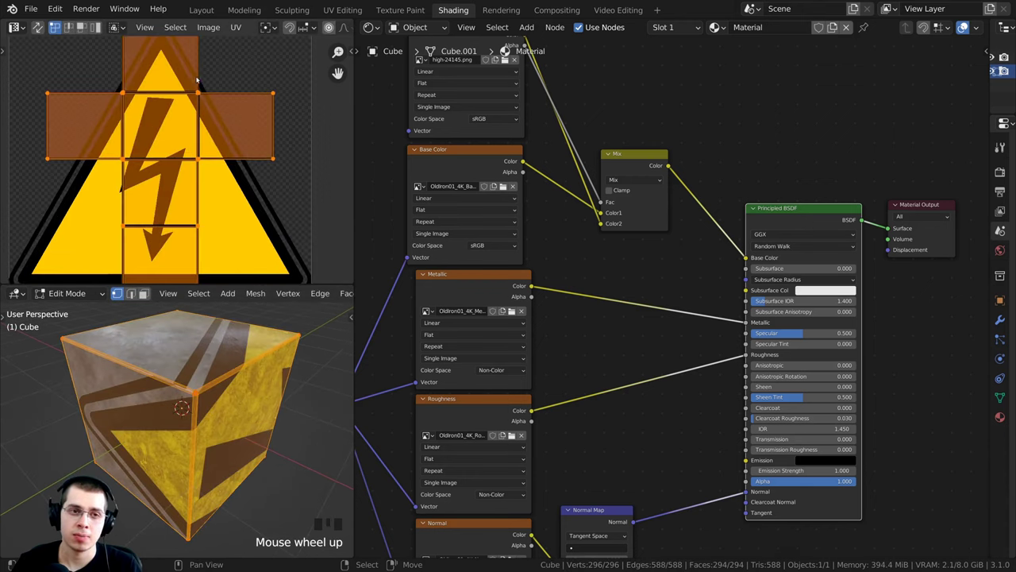
scroll(186, 104, "down", 2)
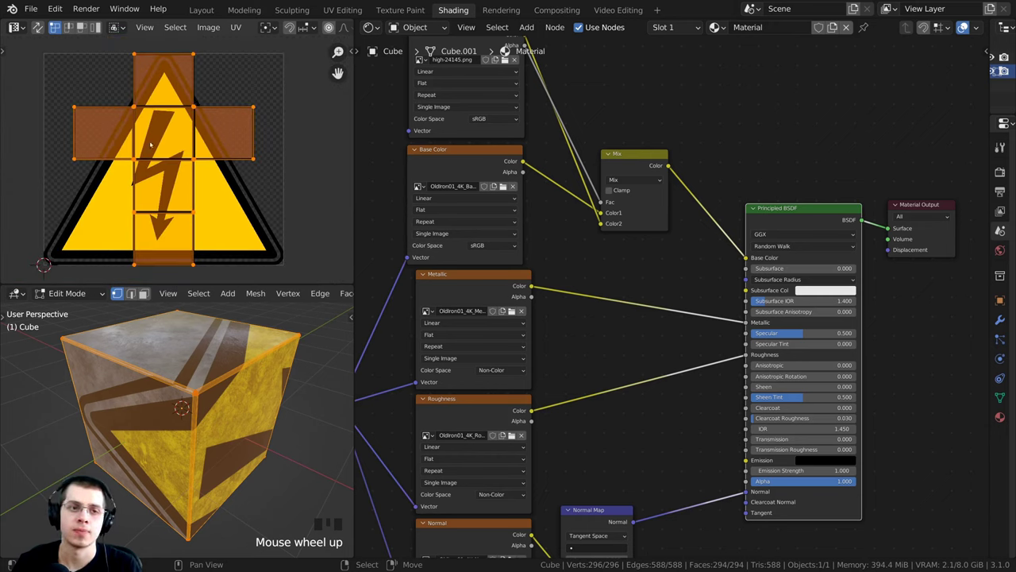
key("s")
key("s")
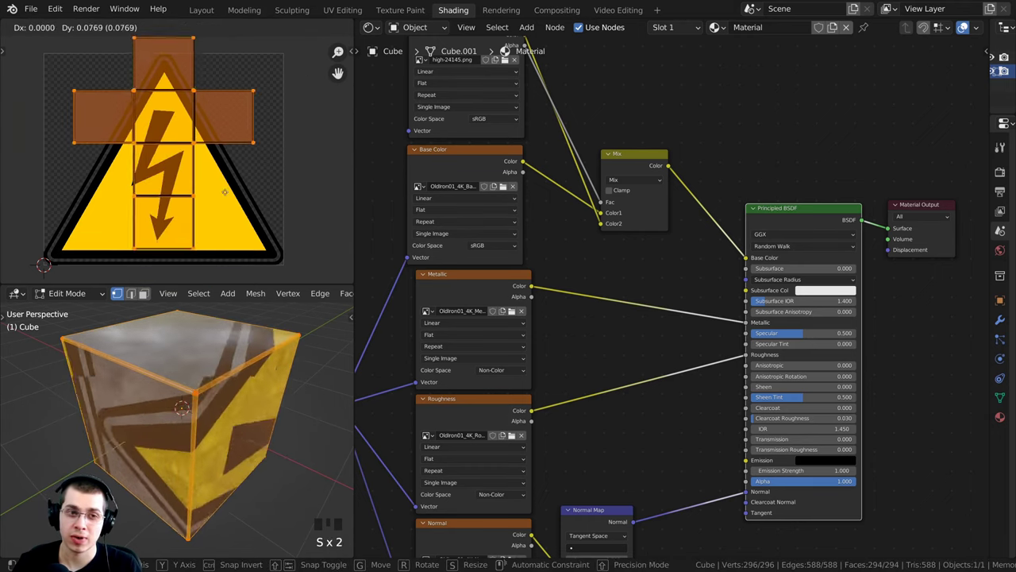
key("r")
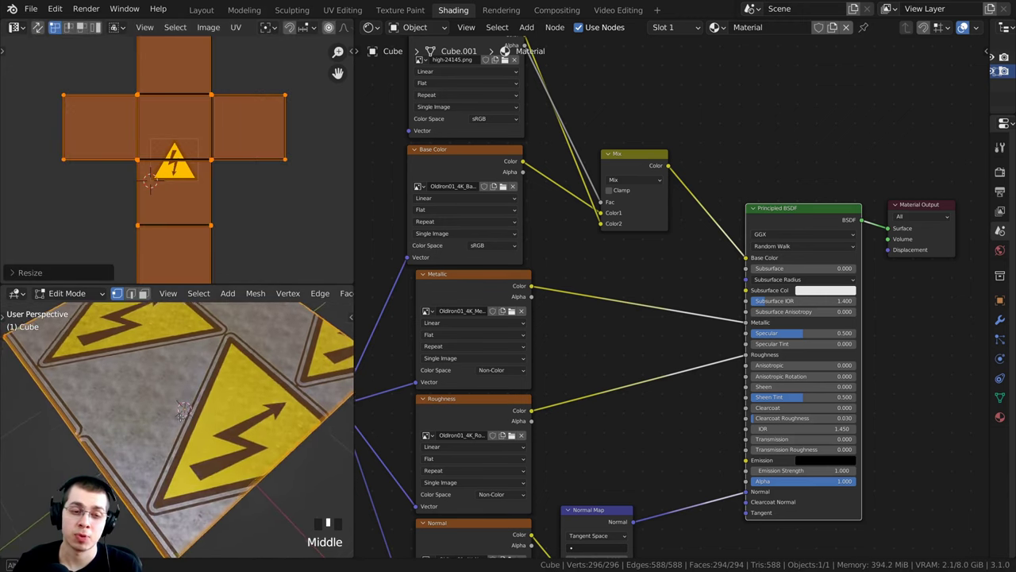
scroll(184, 409, "up", 2)
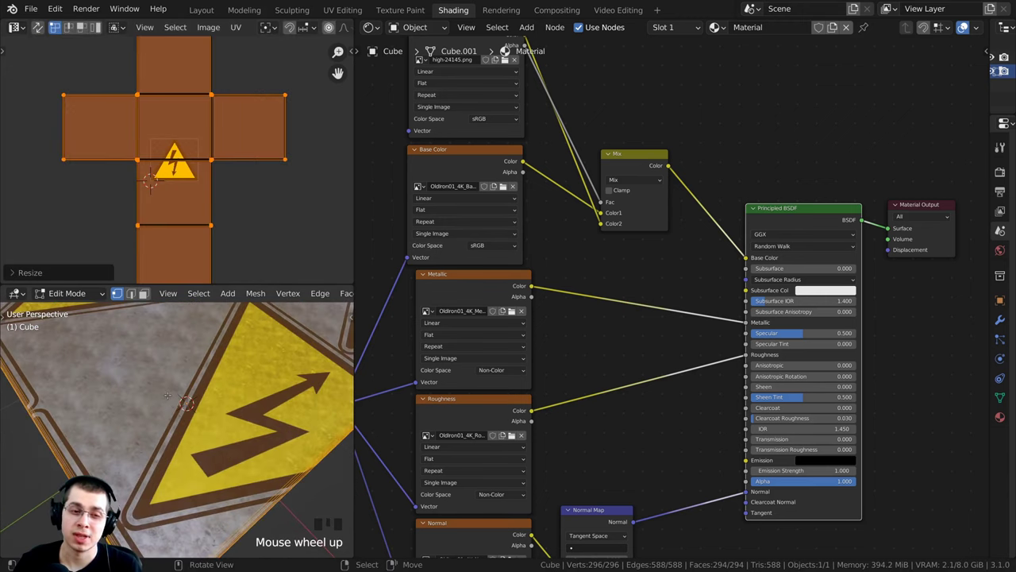
middle_click_drag(184, 408, 204, 449, "shift")
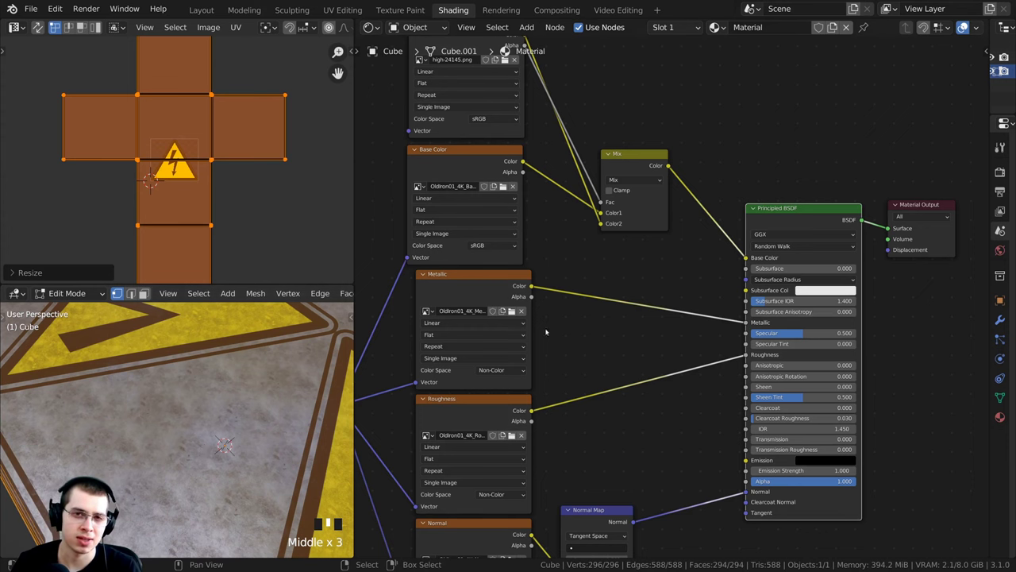
- Examine the Texture Coordinate and Mapping nodes and how their UV coordinates feed the metal textures
scroll(620, 310, "down", 3)
middle_click_drag(573, 239, 653, 229)
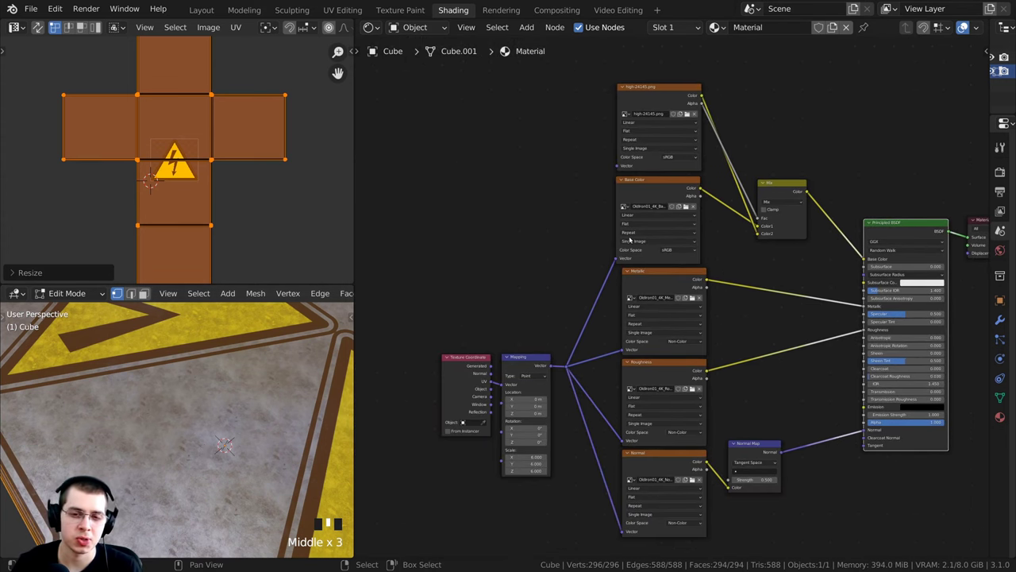
scroll(467, 445, "up", 3)
middle_click_drag(437, 404, 595, 302)
scroll(595, 305, "up", 4)
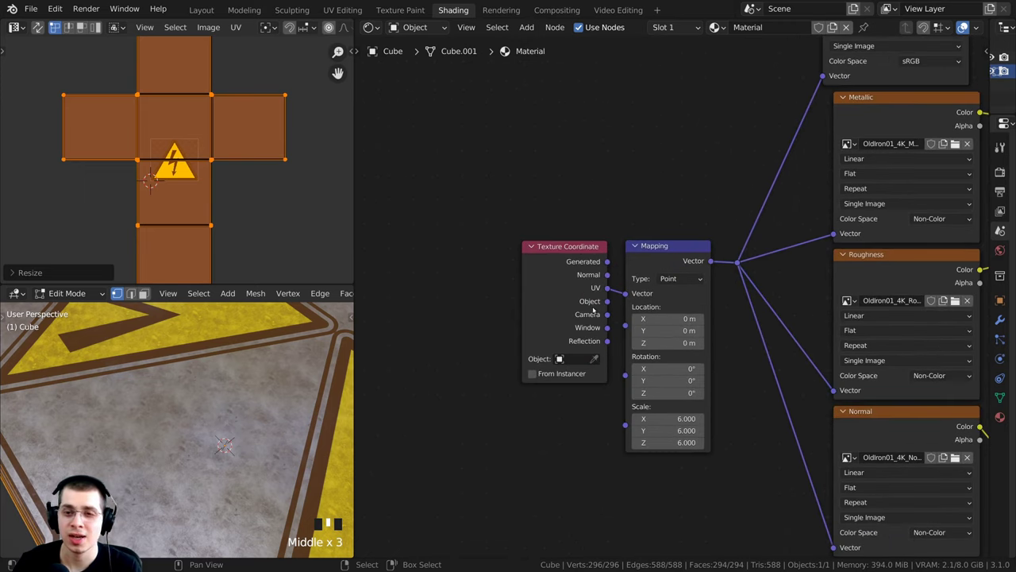
scroll(592, 307, "up", 5)
mouse_move(577, 304)
left_mouse_down()
mouse_move(613, 297)
mouse_move(609, 315)
mouse_move(590, 316)
left_mouse_up()
scroll(553, 291, "down", 2)
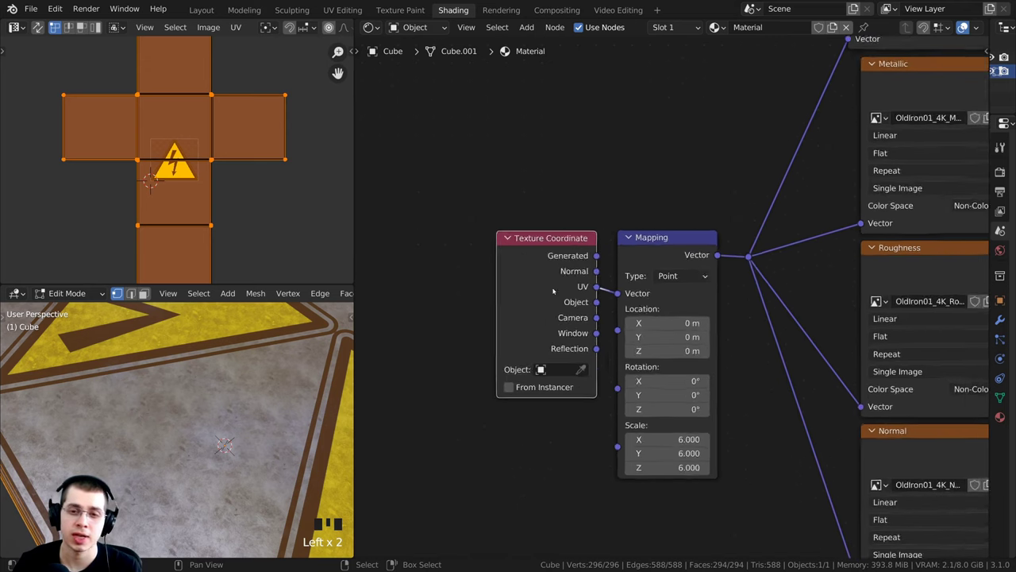
middle_click_drag(694, 233, 596, 238)
scroll(596, 239, "down", 1)
middle_click_drag(545, 276, 518, 331)
scroll(518, 332, "down", 1)
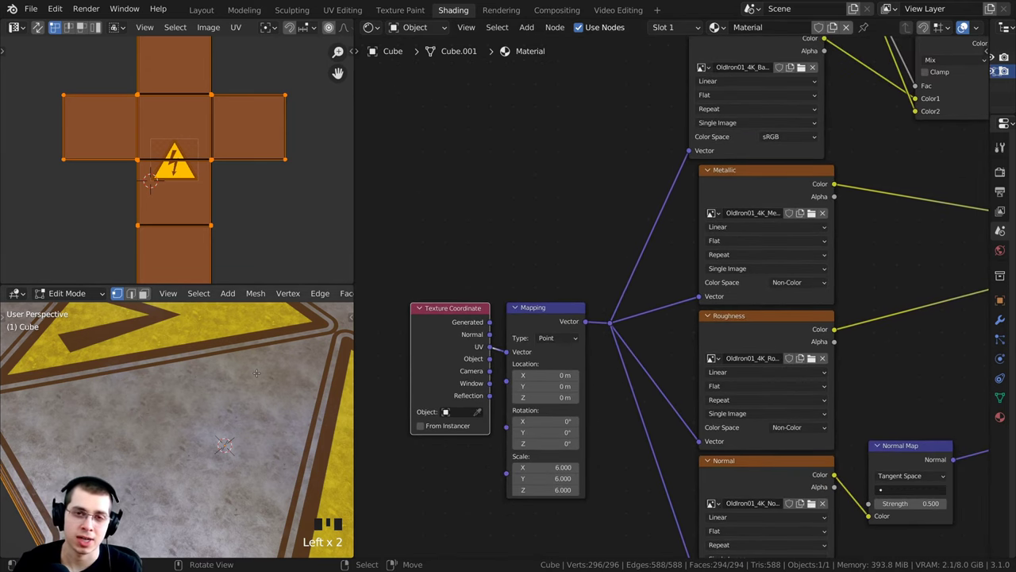
middle_click_drag(596, 308, 637, 258)
scroll(595, 285, "up", 2)
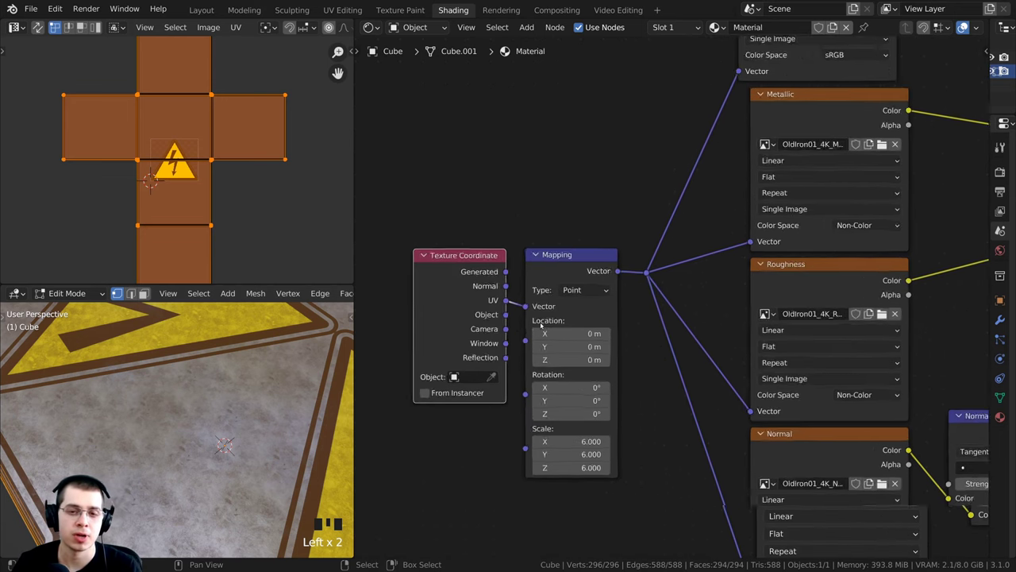
- Try scaling the cube's UV layout again while comparing the sign and metal textures on the cube
scroll(540, 324, "down", 3)
scroll(230, 421, "down", 5)
middle_click_drag(230, 420, 218, 405)
scroll(219, 405, "up", 4)
scroll(211, 247, "up", 1)
key("s")
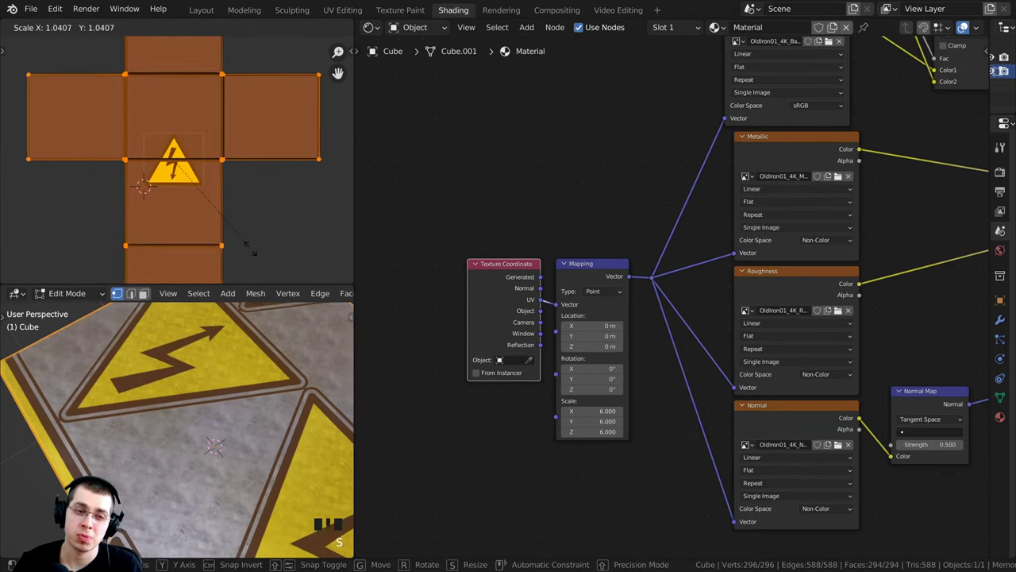
left_click(252, 248)
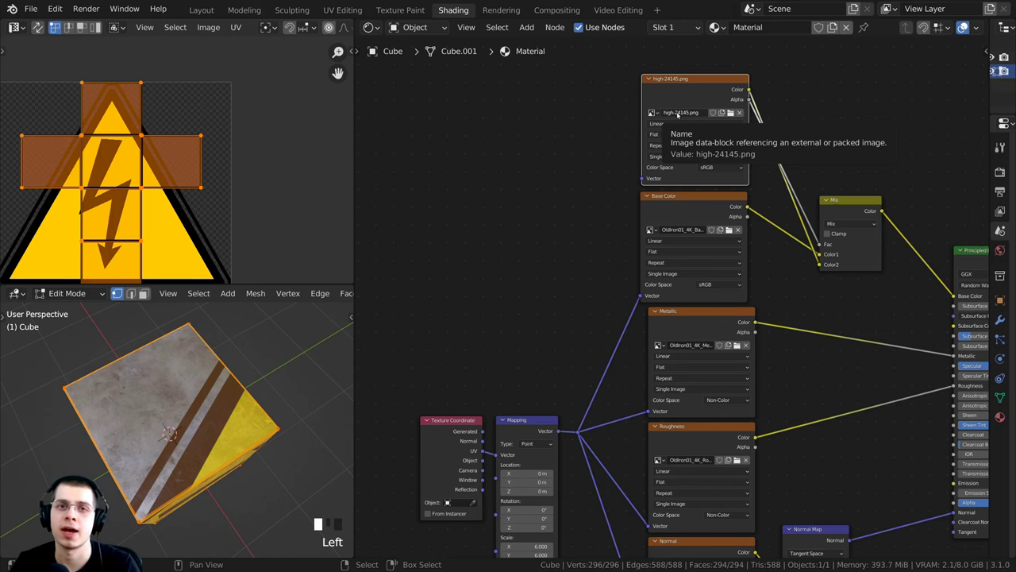
- Widen the properties area, show the cube's Object Data properties in Object Mode and expand its UV Maps list
scroll(678, 114, "down", 2)
left_click_drag(989, 131, 839, 129)
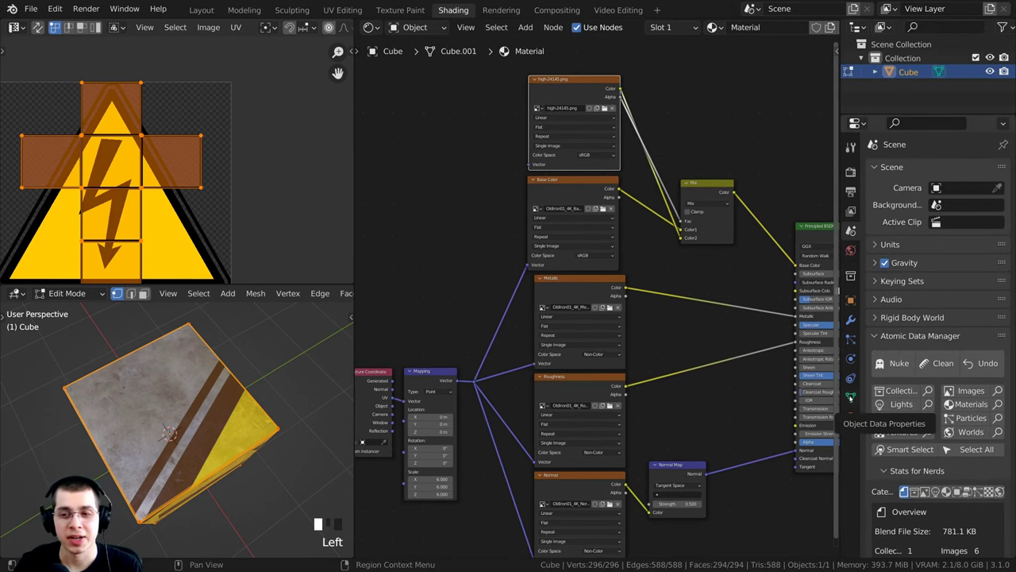
left_click(850, 397)
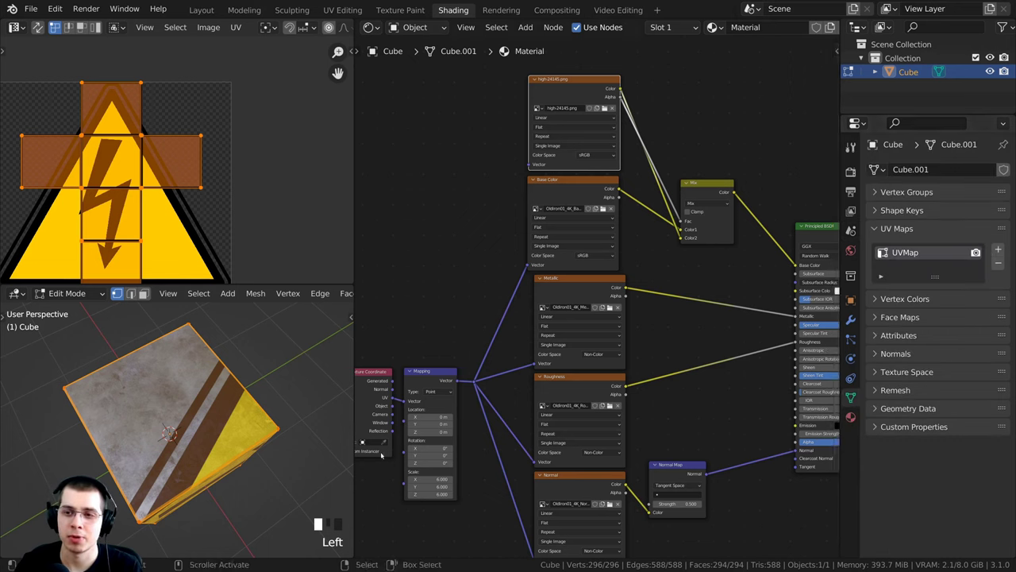
middle_click_drag(191, 413, 238, 381)
key("Tab")
left_click_drag(839, 373, 794, 393)
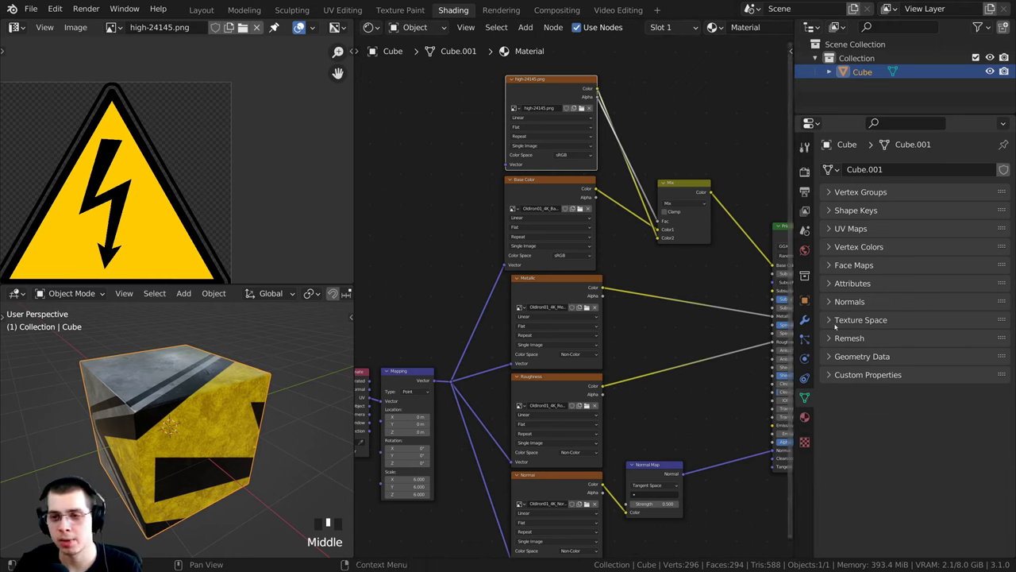
left_click(828, 229)
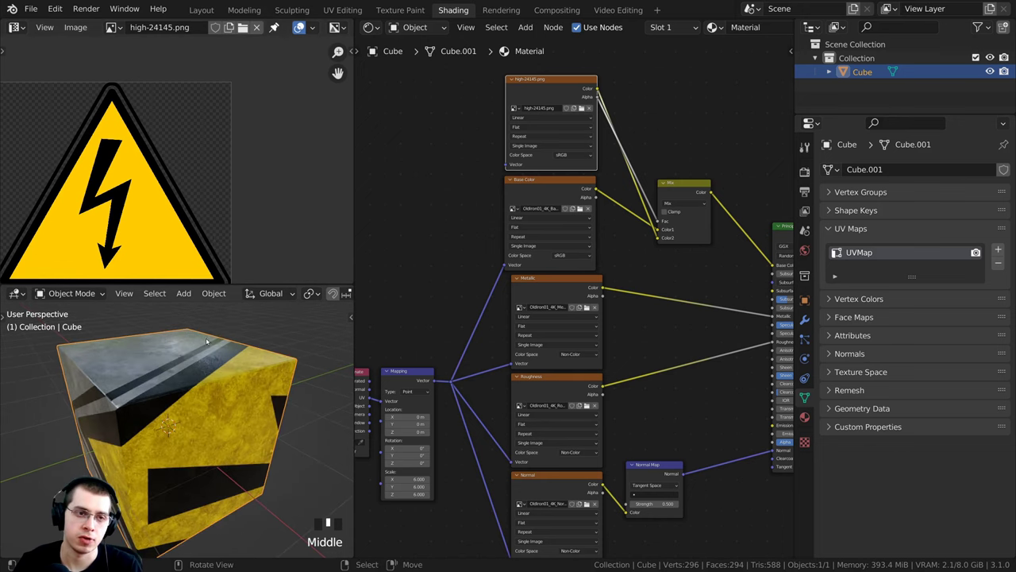
- Return the cube to Edit Mode and check which UV map is active in the UV editor
key("Tab")
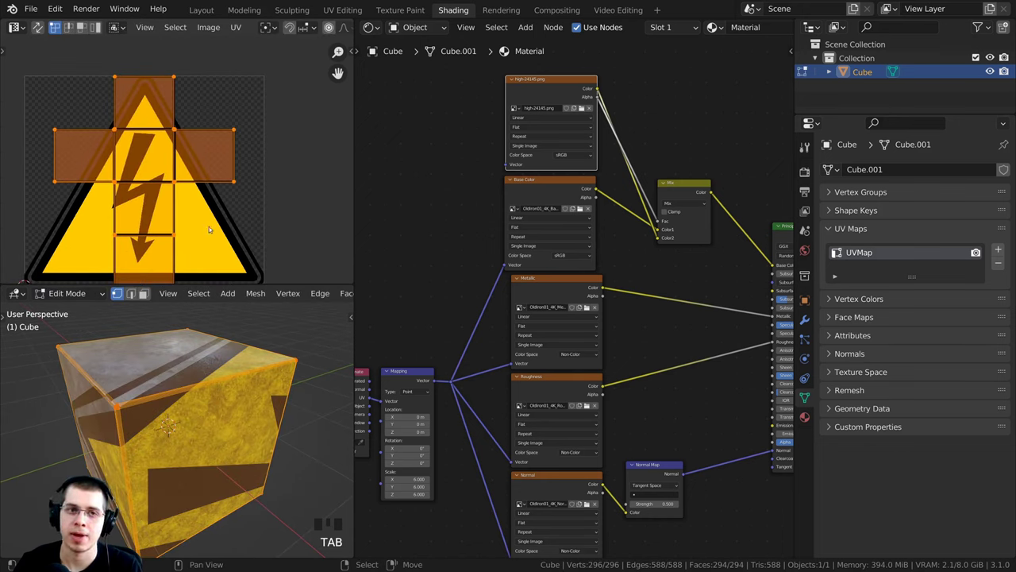
left_click(204, 29)
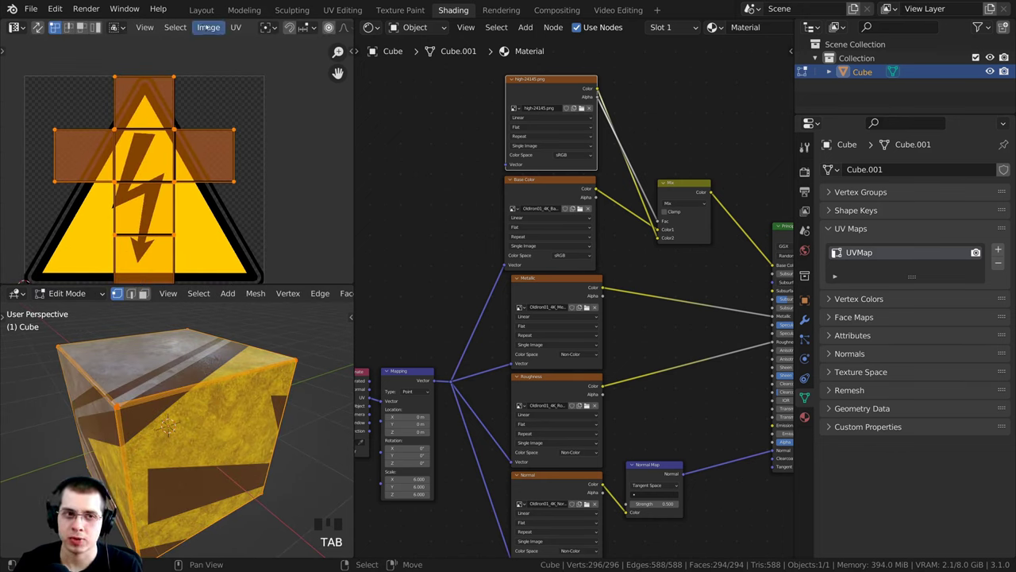
scroll(225, 29, "down", 5)
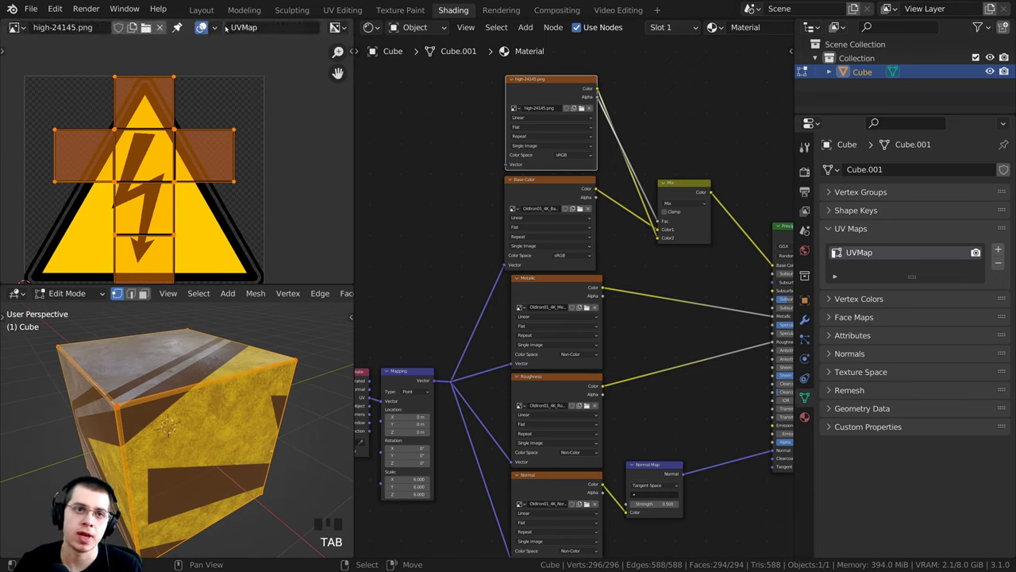
left_click(245, 27)
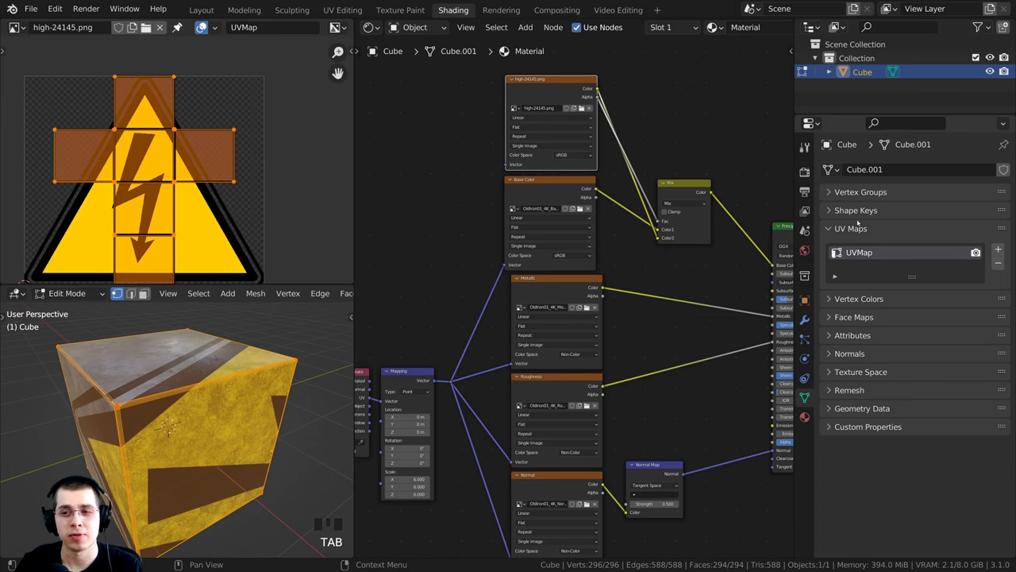
- Add a second UV map to the cube and rename the first one "UVMap Metal"
left_click(998, 252)
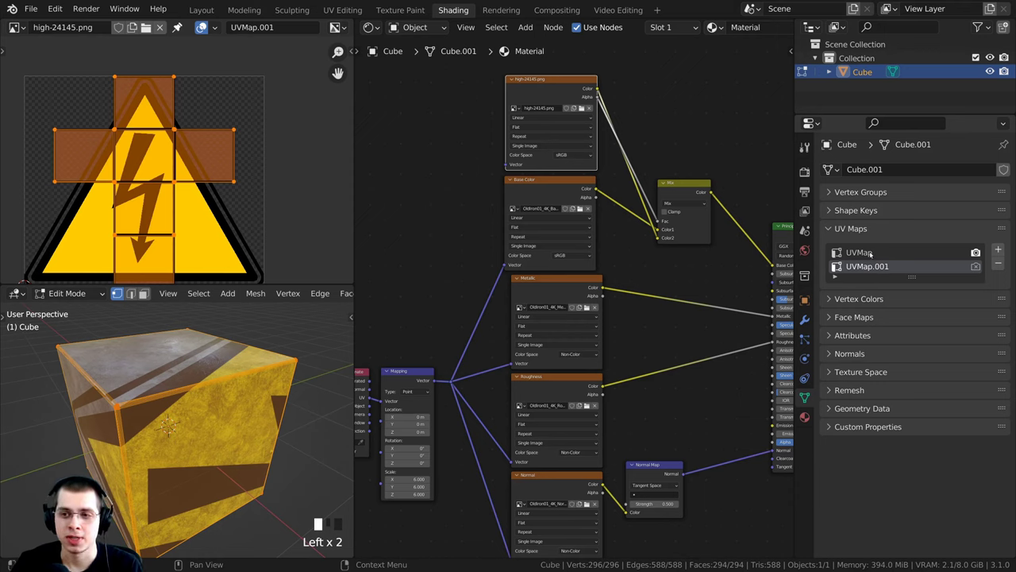
double_click(871, 253)
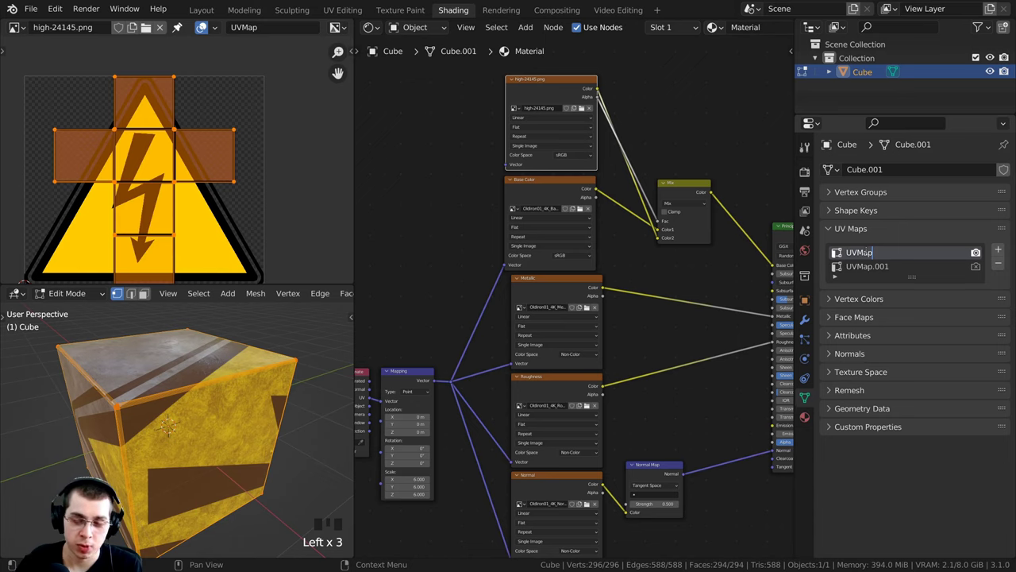
type("Metal")
key("Return")
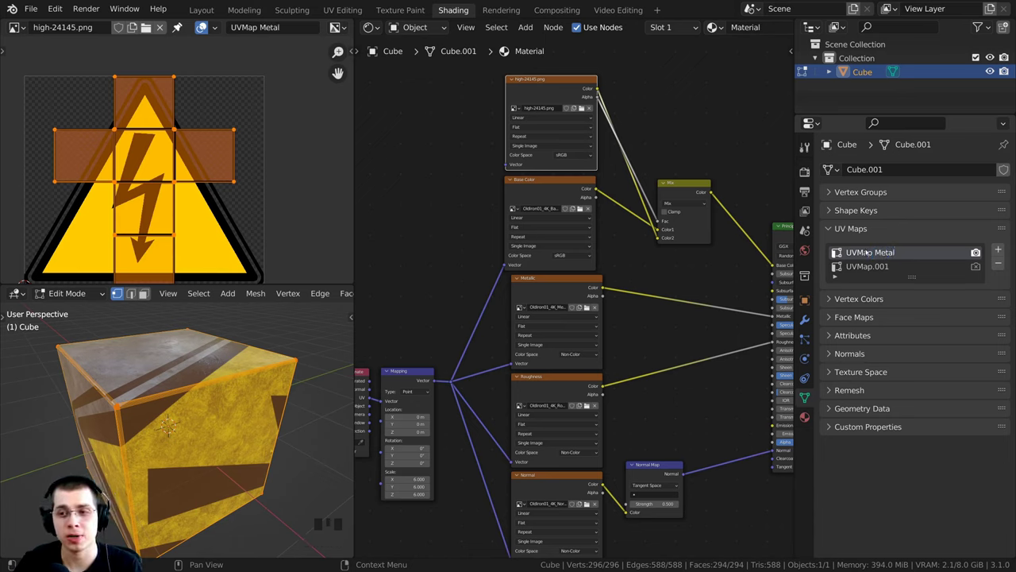
- Rename the cube's second UV map "UVMap Icon"
double_click(865, 268)
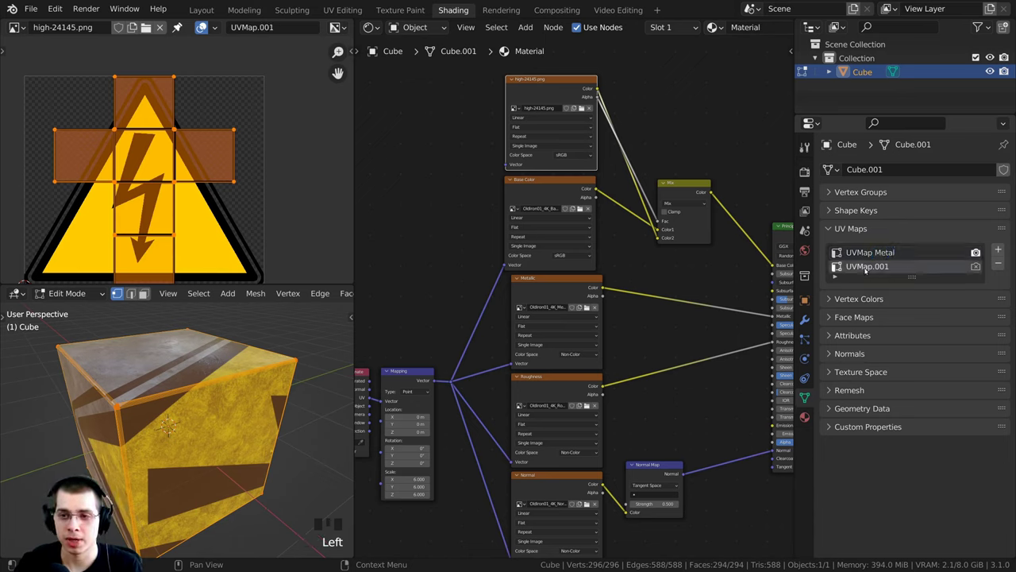
key("BackSpace")
key("BackSpace")
key("BackSpace")
key("BackSpace")
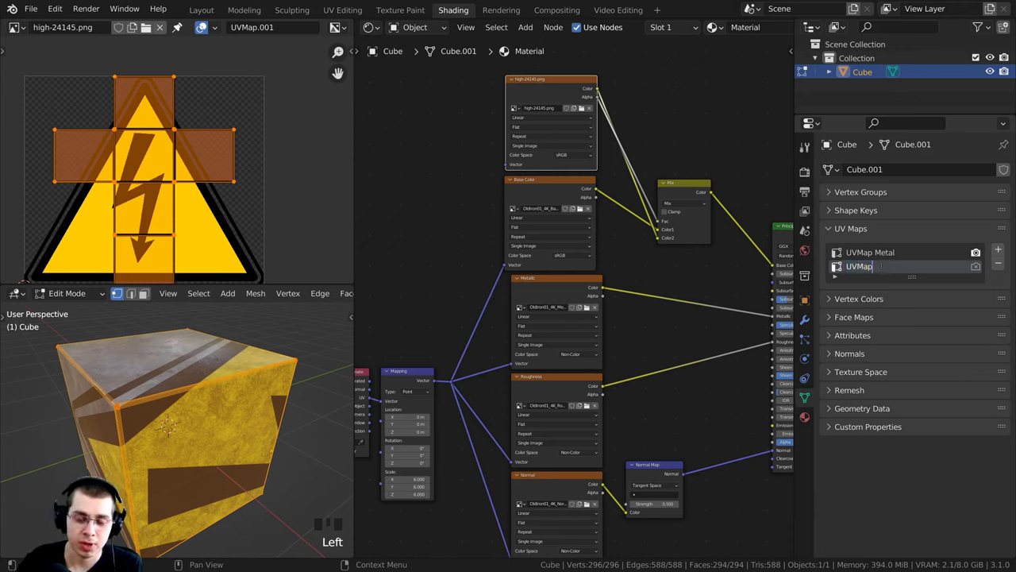
type("Ico")
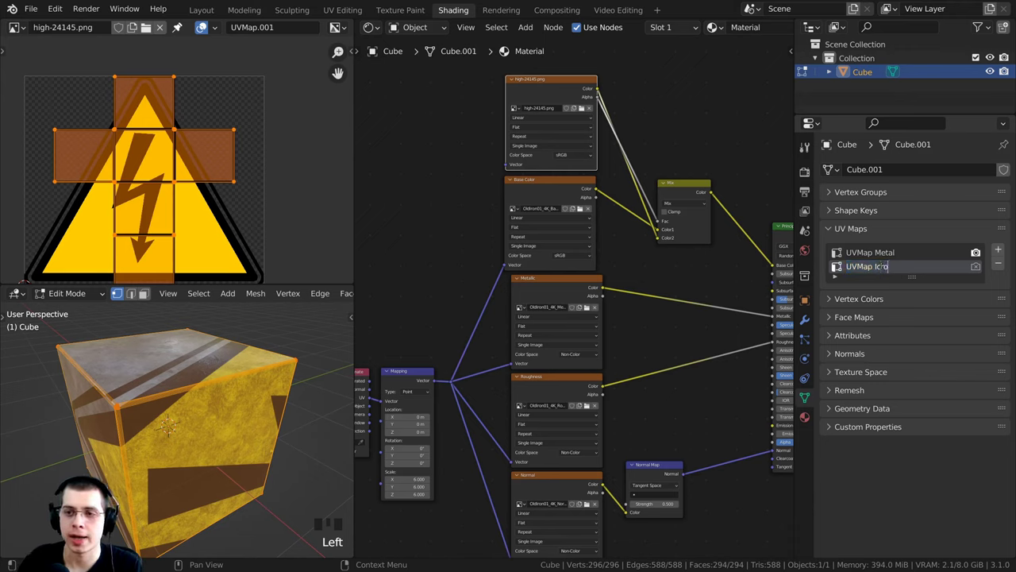
type("n")
key("Return")
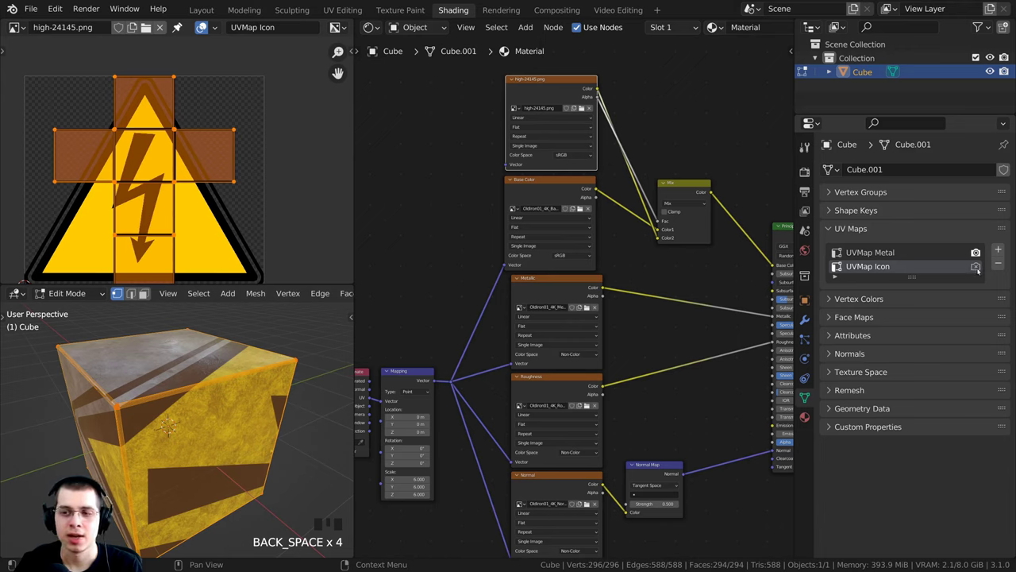
- Make UVMap Icon the active render UV map and choose it as the displayed map in the UV editor
left_click(977, 269)
left_click(977, 253)
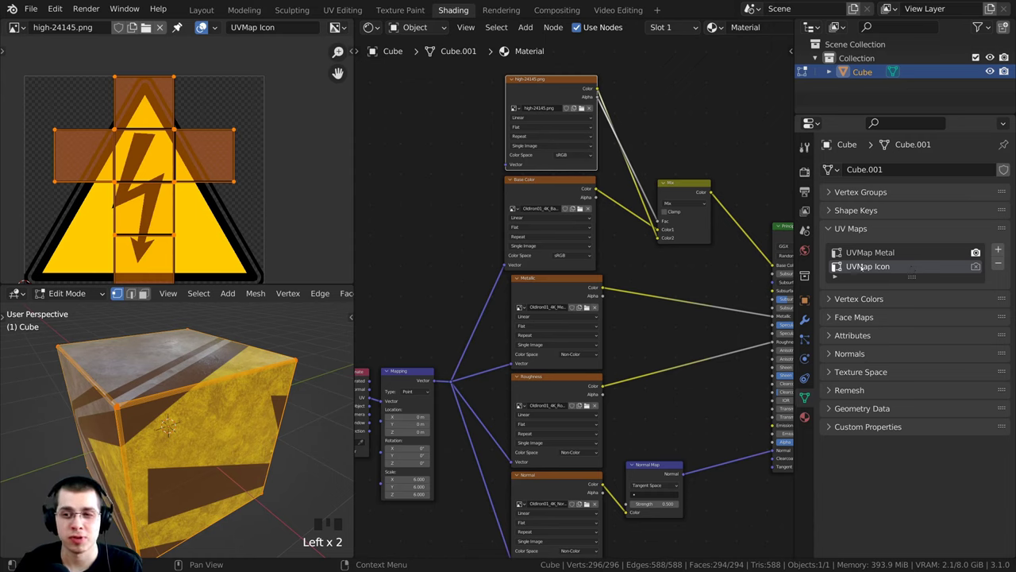
left_click(976, 267)
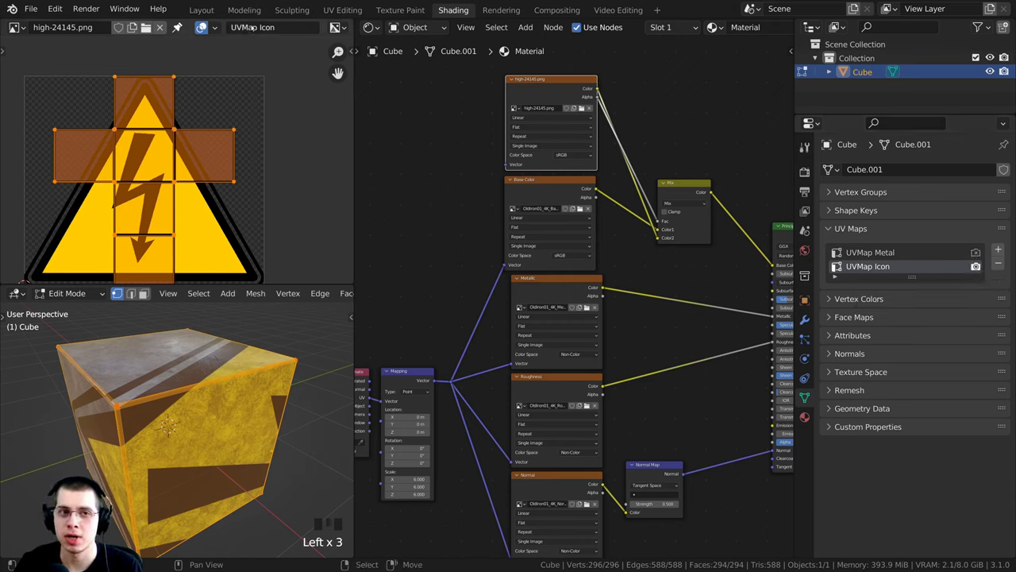
left_click(252, 27)
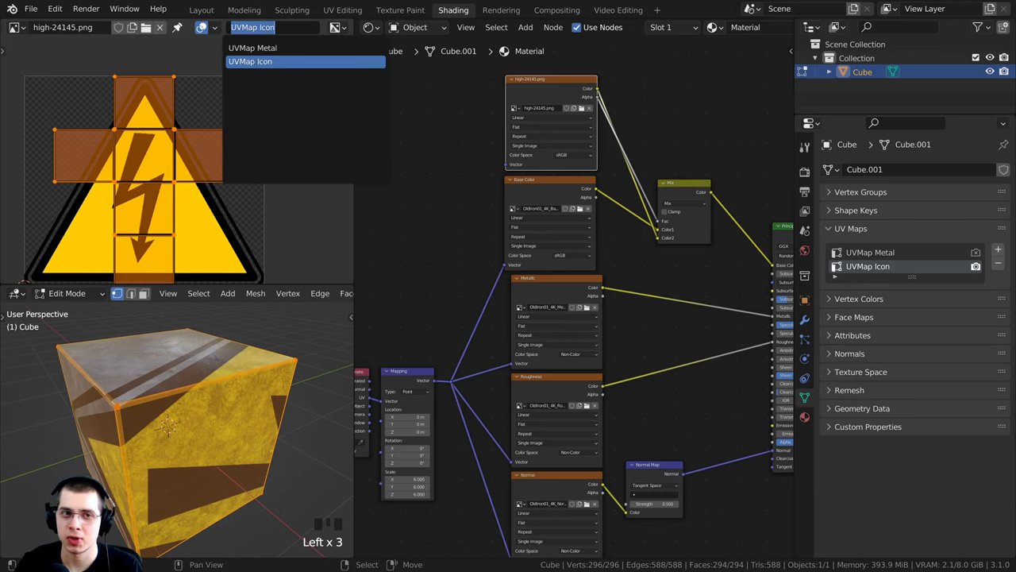
left_click(241, 62)
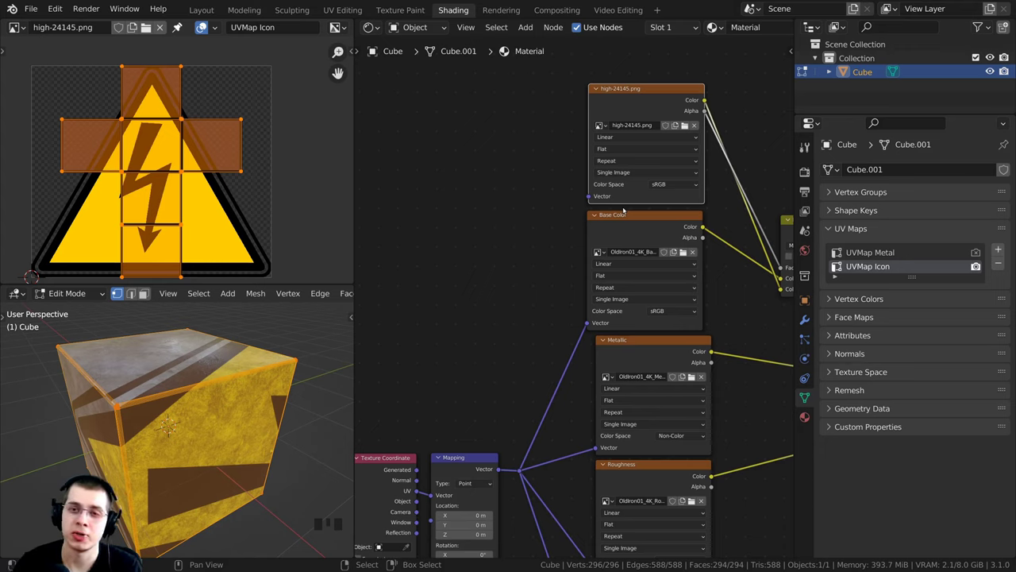
- Add a UV Map node to the material beside the high-24145.png image texture node
mouse_move(607, 227)
middle_mouse_down()
mouse_move(621, 199)
mouse_move(596, 232)
middle_mouse_up()
scroll(611, 200, "down", 1)
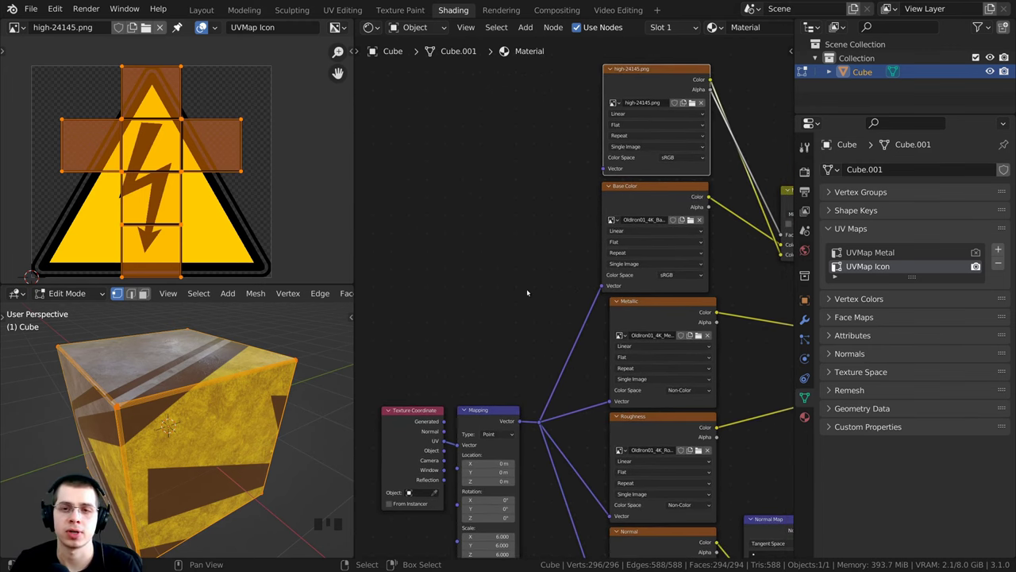
middle_click_drag(508, 208, 525, 256)
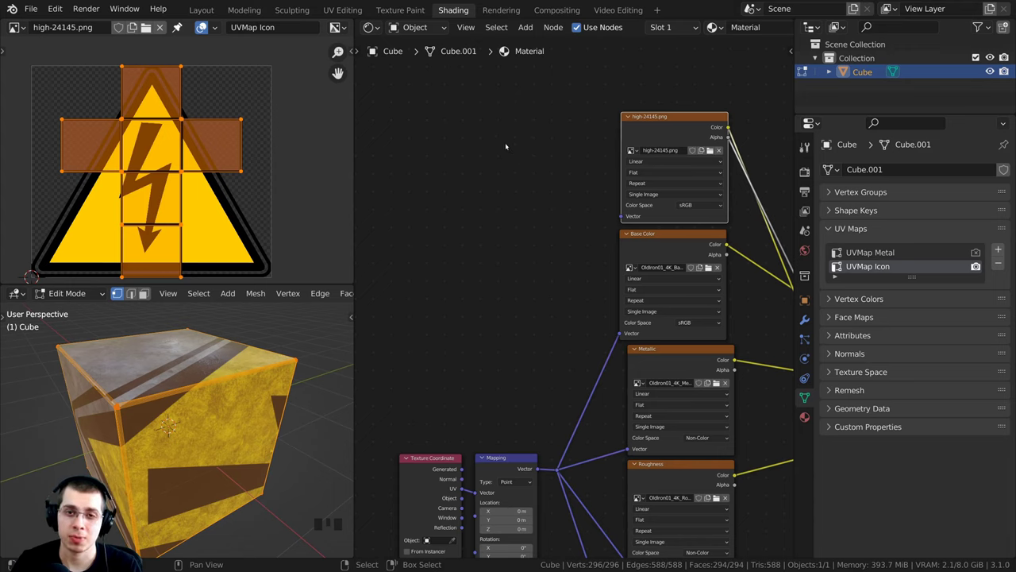
key("shift+a")
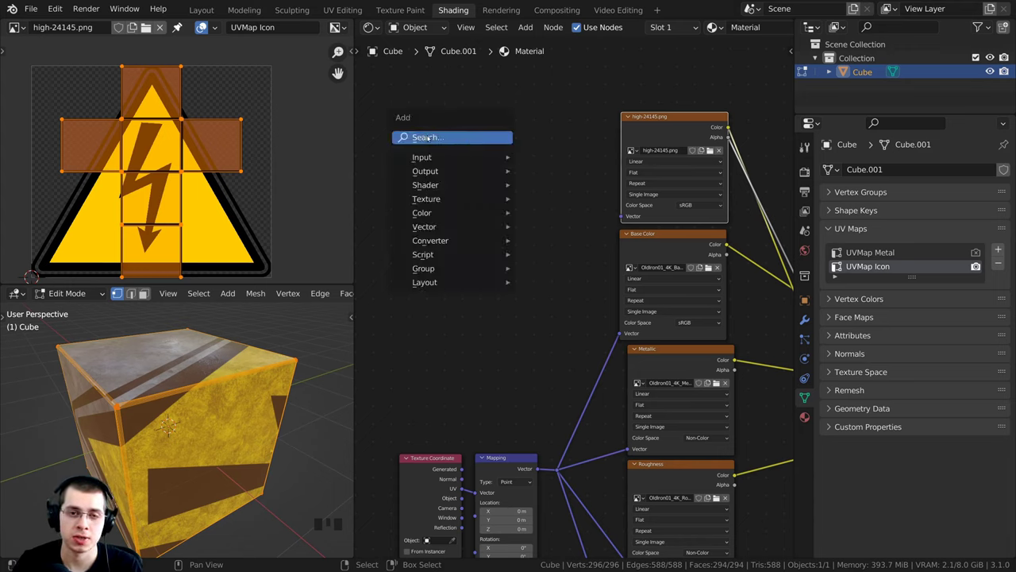
left_click(428, 139)
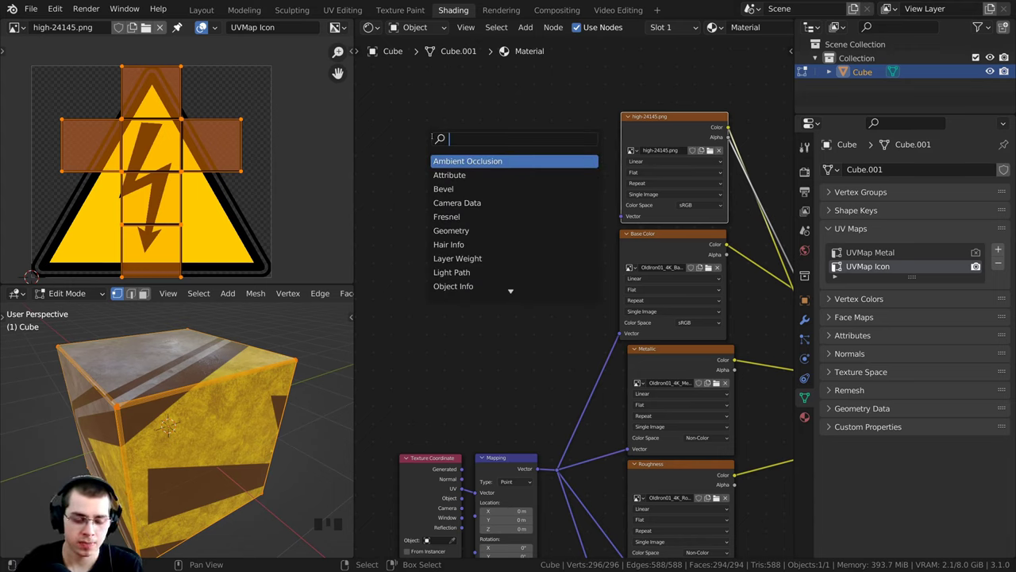
type("uv")
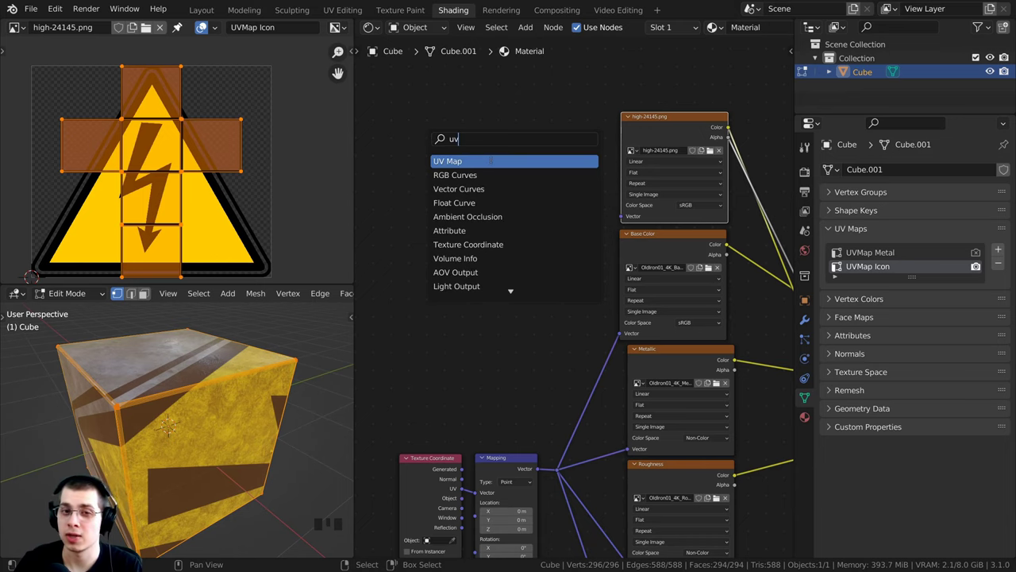
left_click(489, 160)
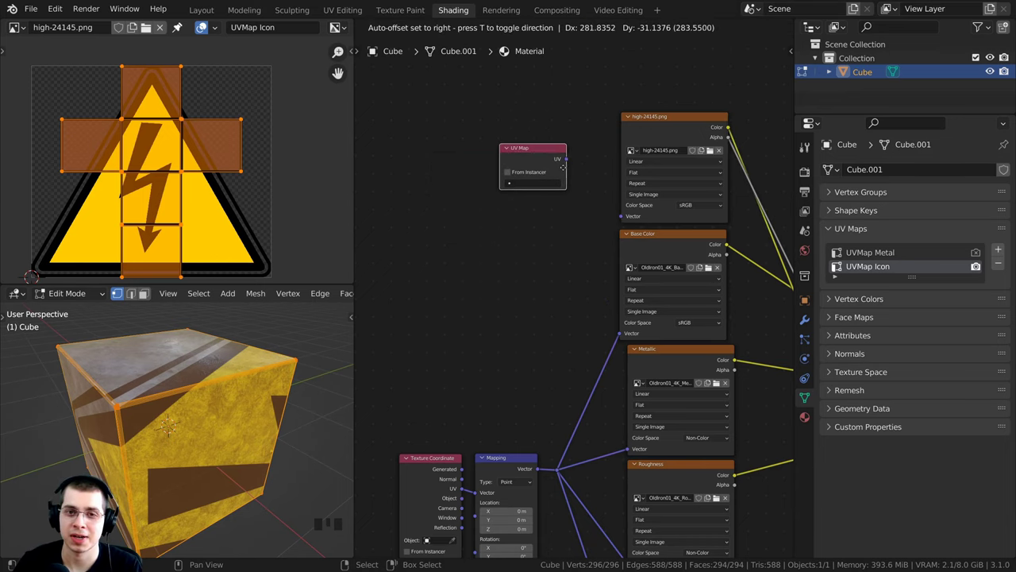
left_click(570, 208)
- Set the UV Map node to UVMap Icon and connect its UV output to the high-24145.png node's Vector input
scroll(570, 208, "up", 3)
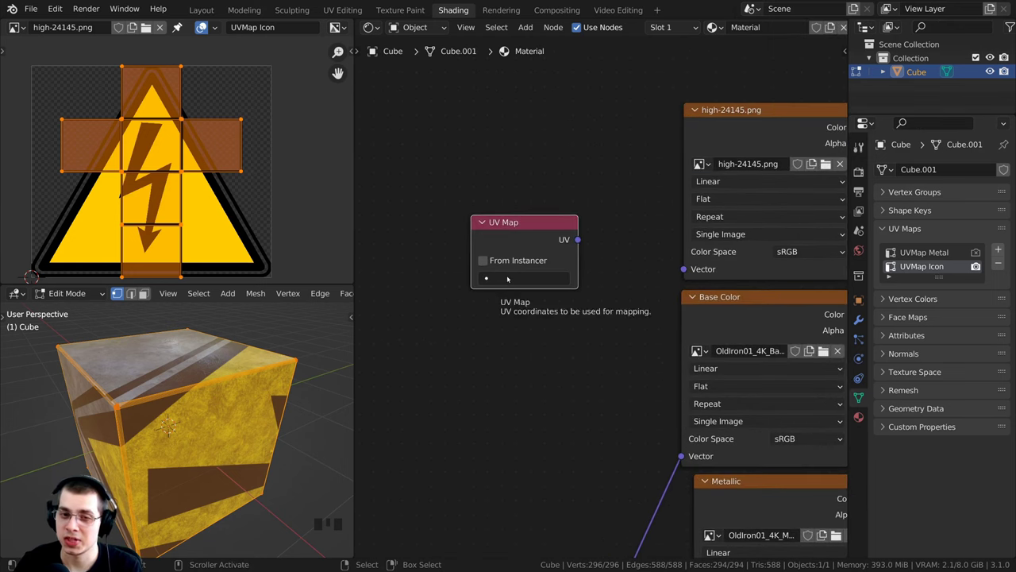
left_click(507, 278)
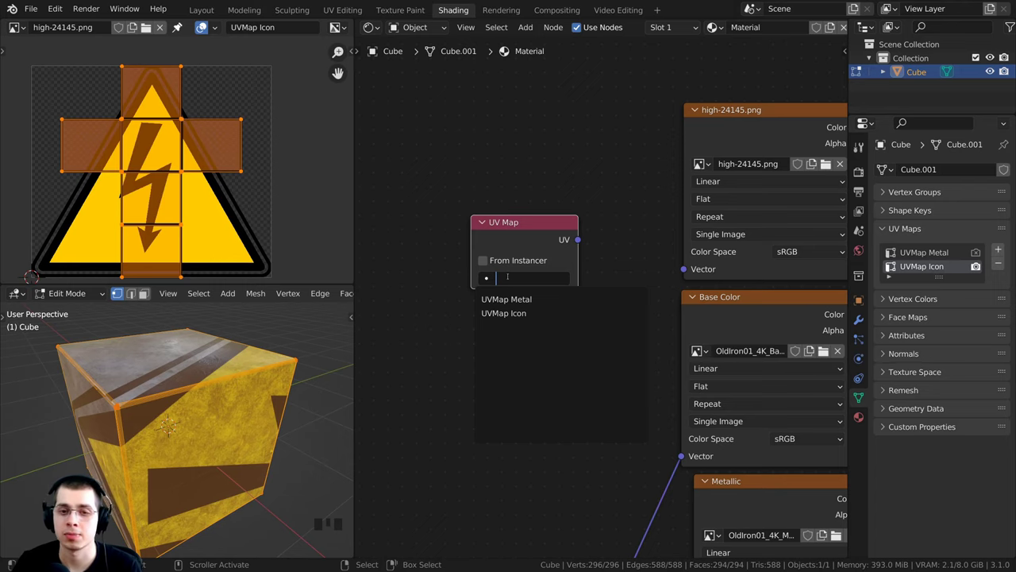
key("Down")
key("Down")
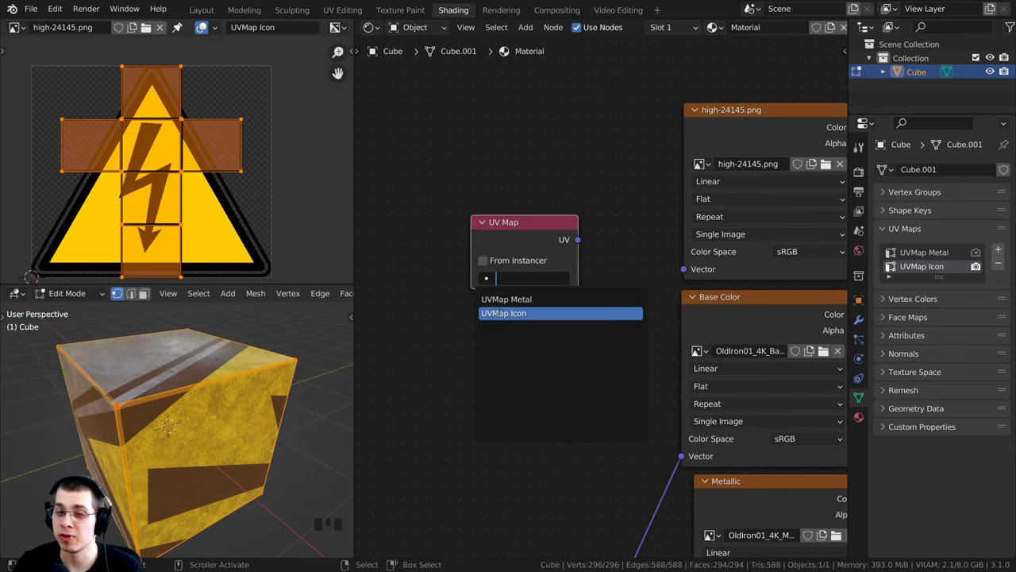
left_click(498, 313)
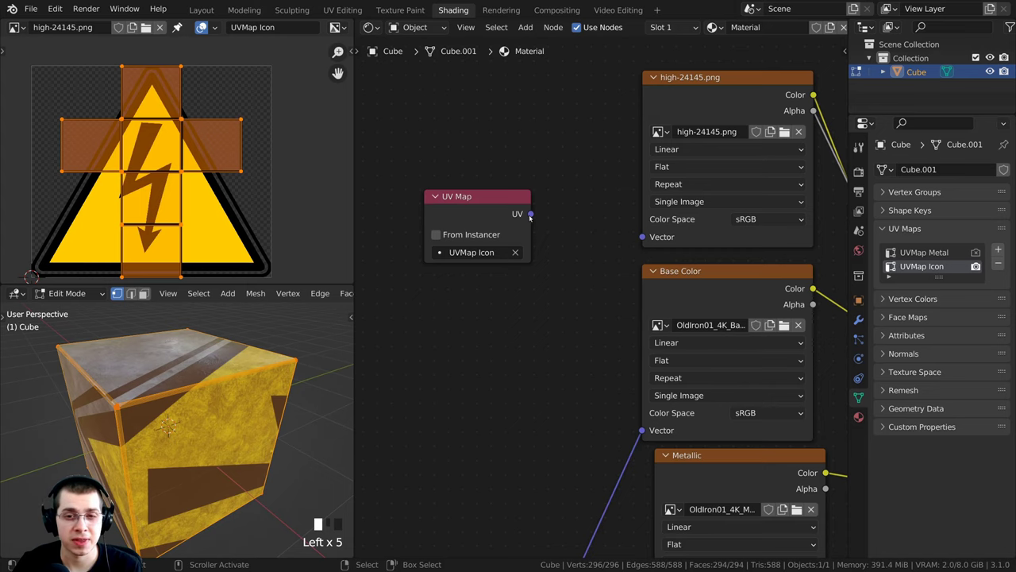
left_click_drag(530, 215, 647, 238)
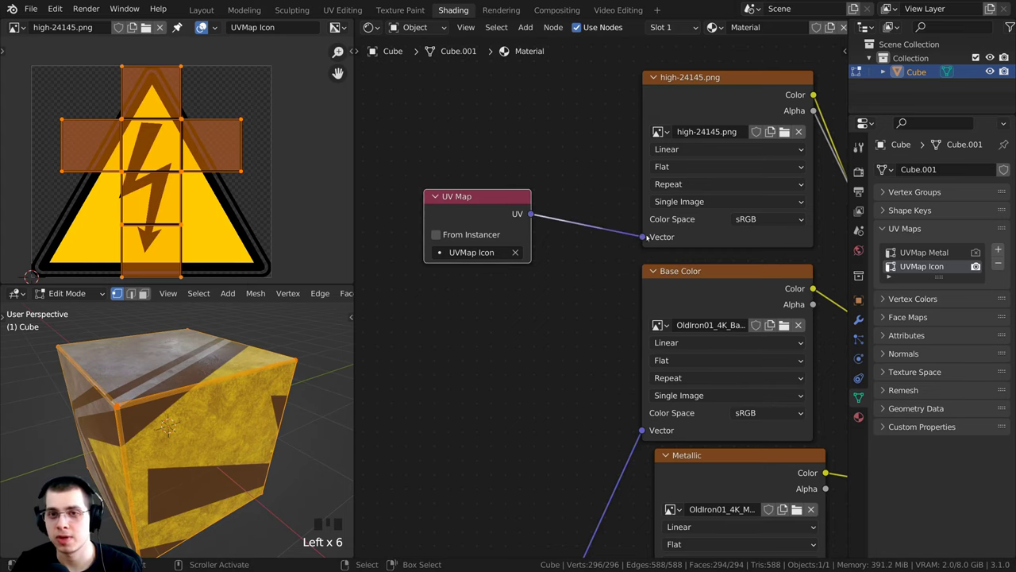
left_click(694, 83)
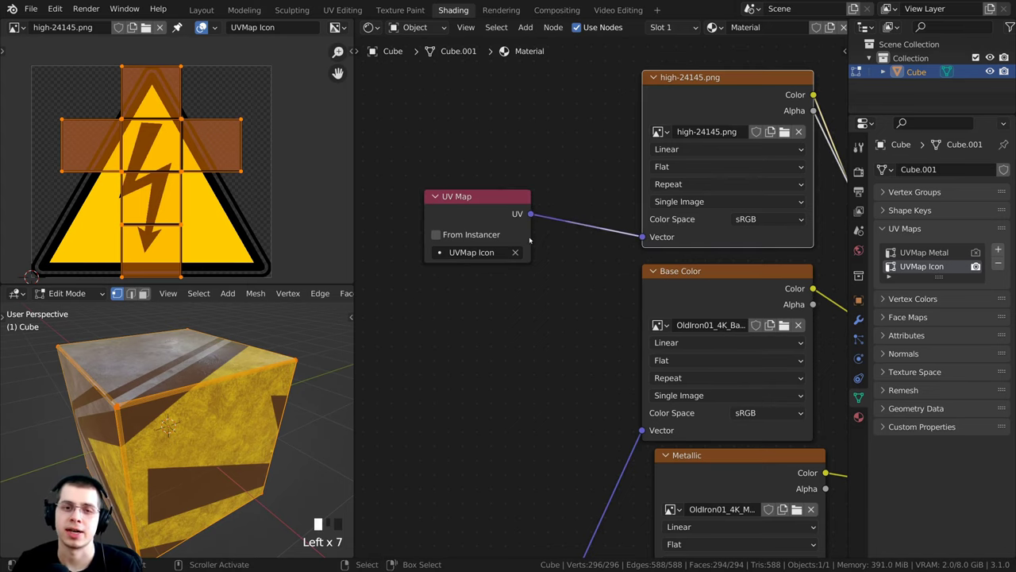
- Duplicate the UV Map node and place the copy just above the Texture Coordinate node
scroll(530, 240, "down", 5)
middle_click_drag(460, 356, 609, 176)
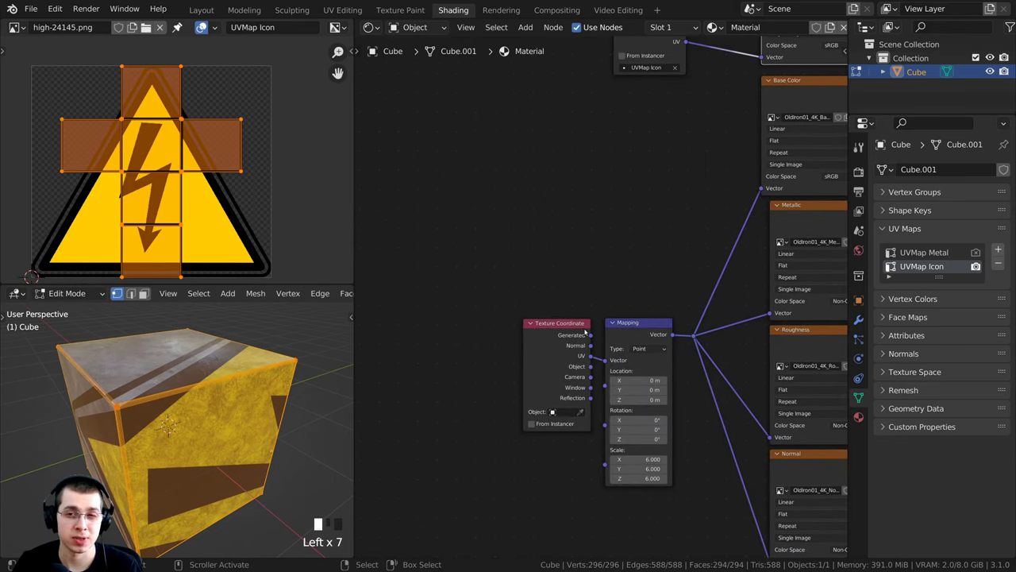
middle_click_drag(597, 265, 594, 287)
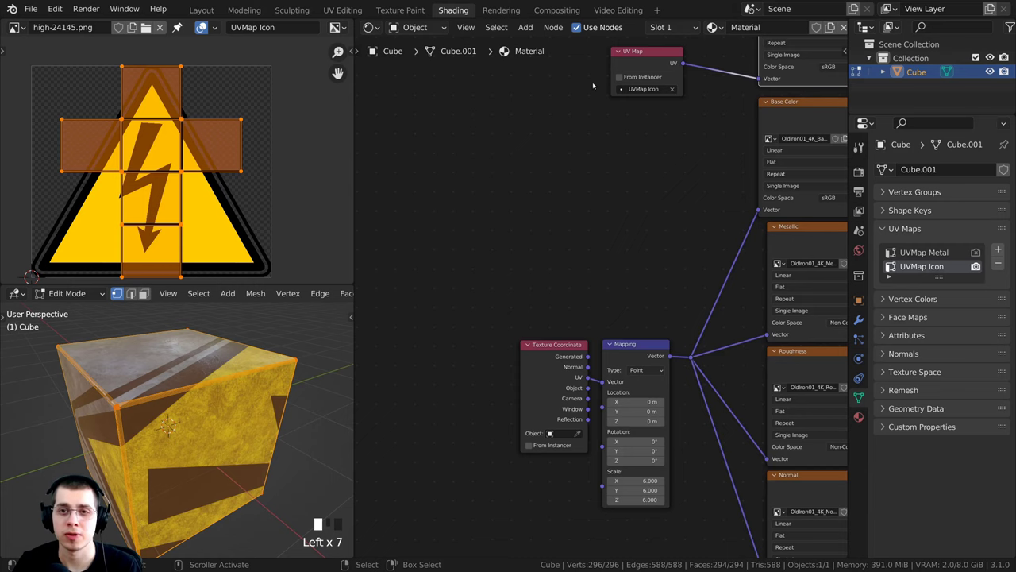
left_click(650, 57)
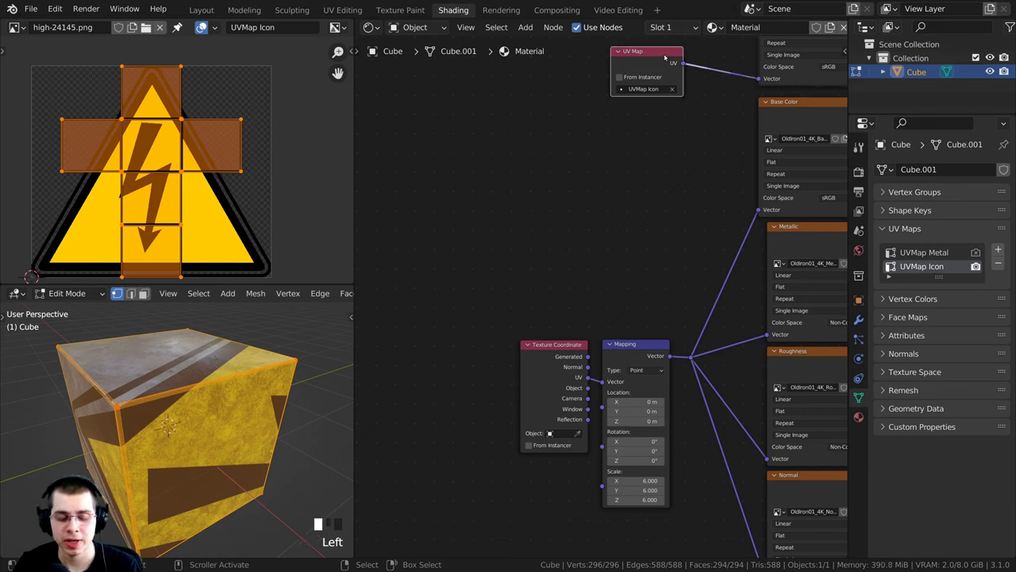
key("shift+d")
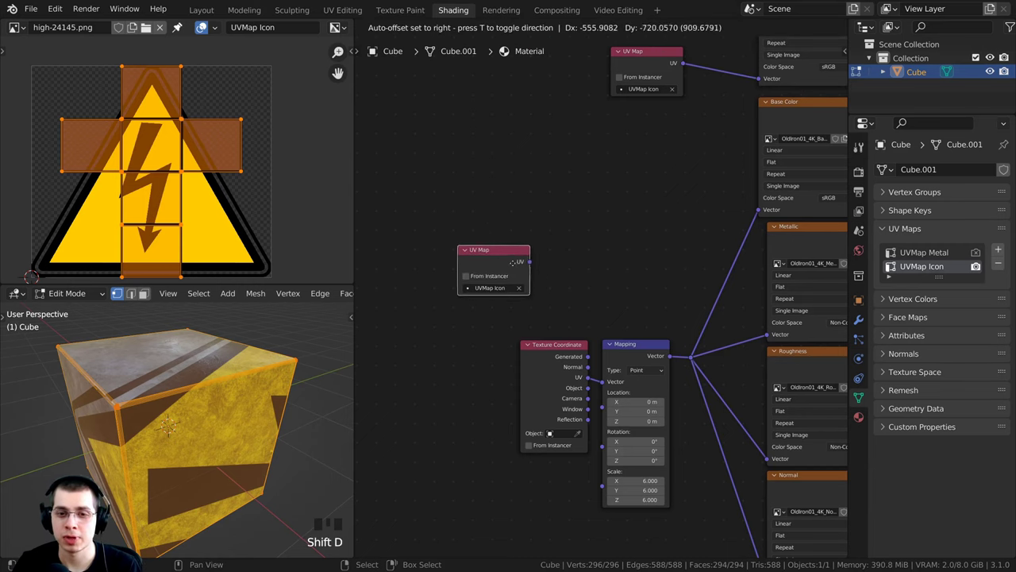
left_click(565, 298)
- Delete the Texture Coordinate node and connect the duplicated UV Map node's UV output to the Mapping node's Vector input
middle_click_drag(564, 297, 576, 200)
scroll(565, 218, "up", 7)
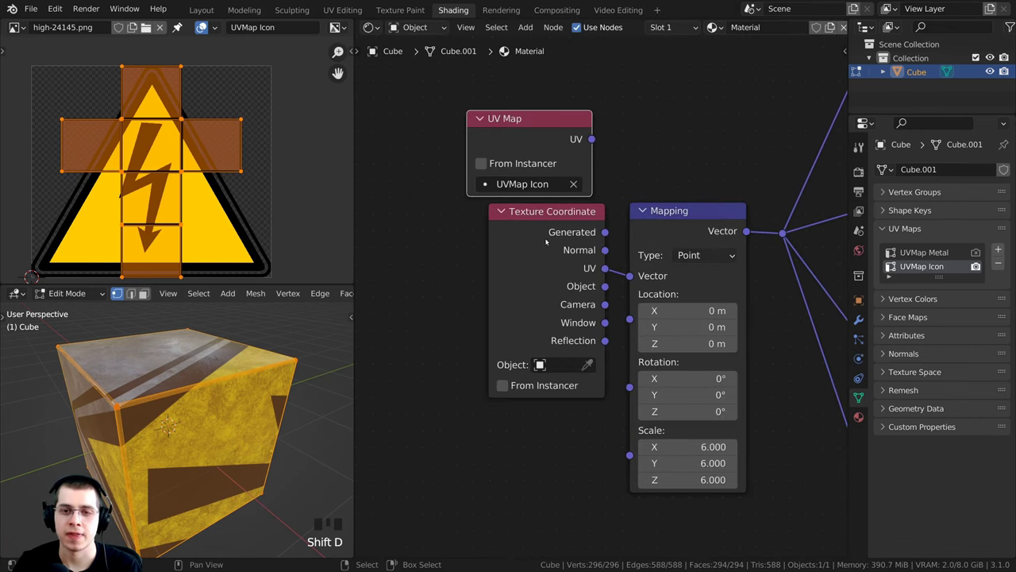
left_click(544, 229)
middle_click_drag(545, 228, 541, 238)
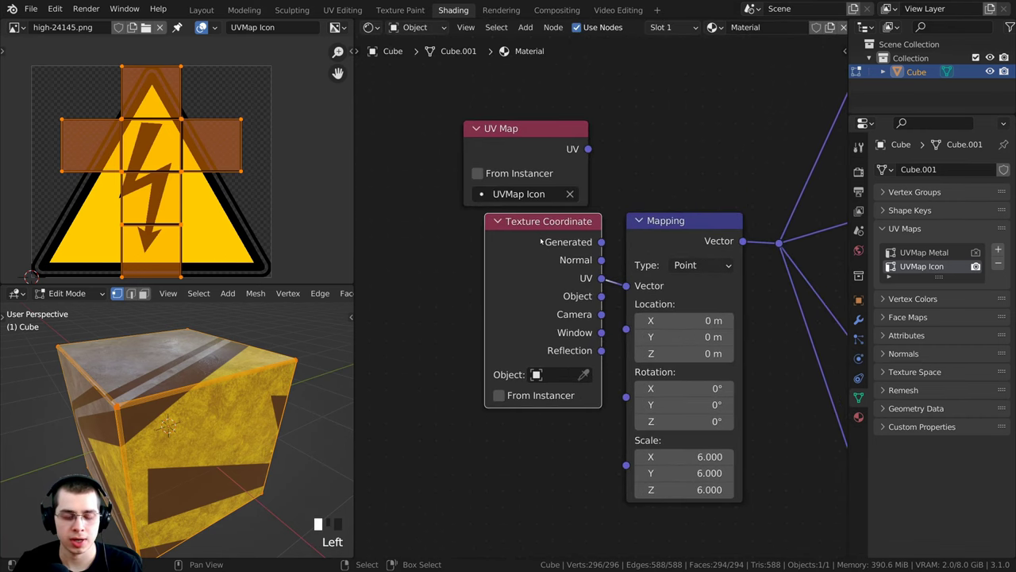
key("x")
left_click(568, 247)
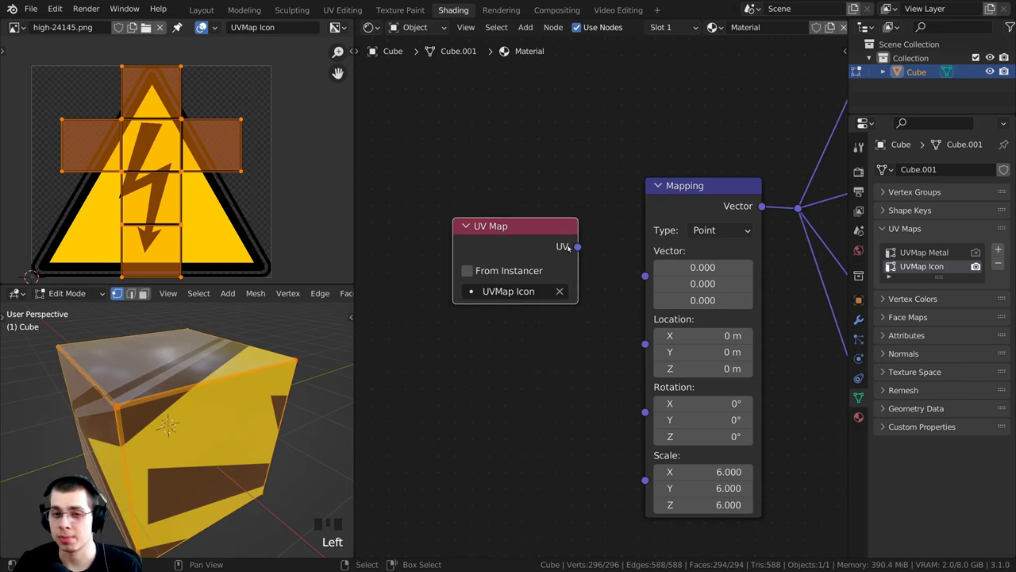
left_click_drag(578, 248, 645, 277)
- Set the UV Map node feeding the Mapping node to UVMap Metal
scroll(524, 302, "up", 3)
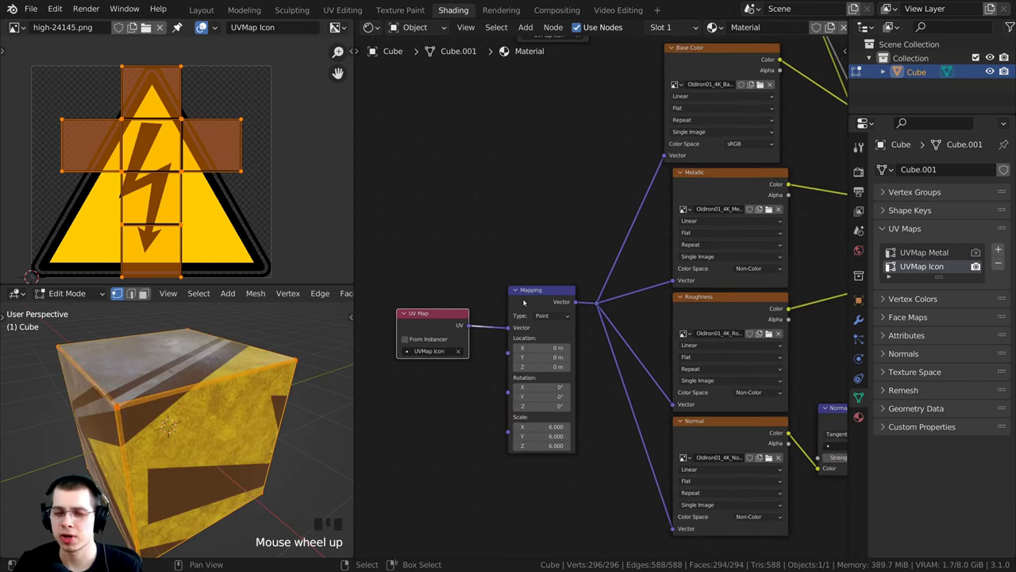
scroll(501, 291, "up", 2)
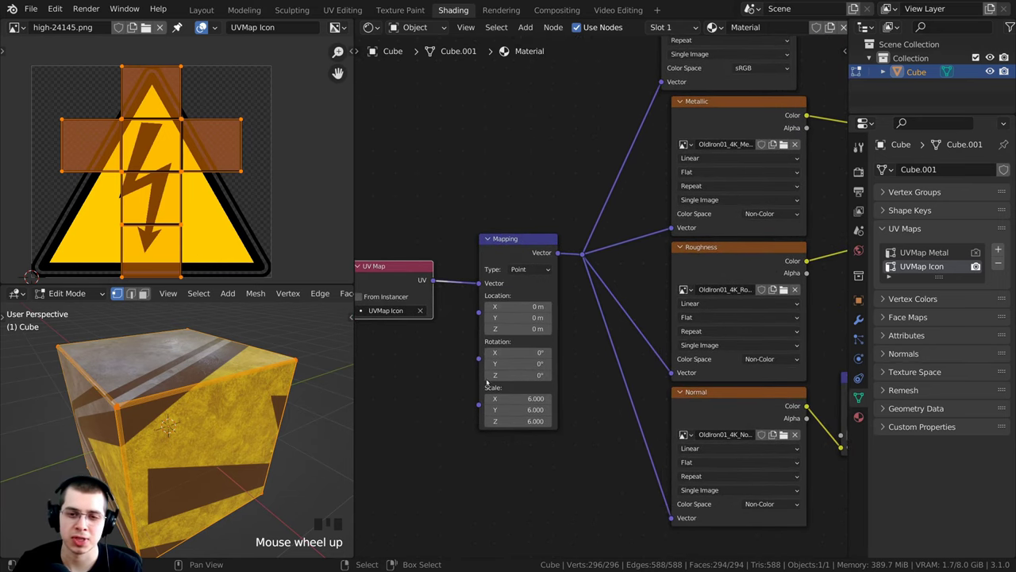
scroll(504, 412, "up", 1)
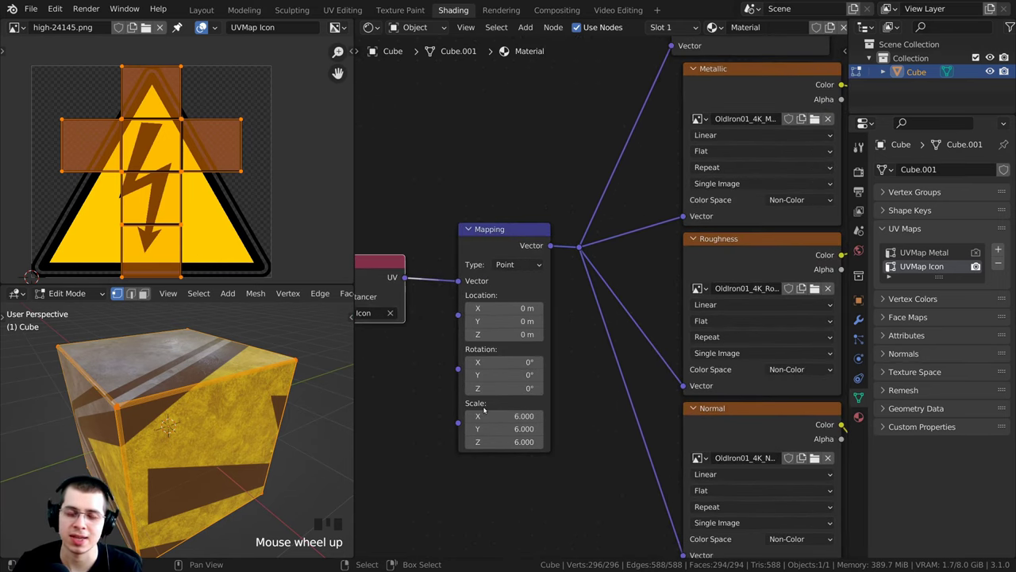
middle_click_drag(404, 311, 483, 337)
scroll(445, 368, "down", 2)
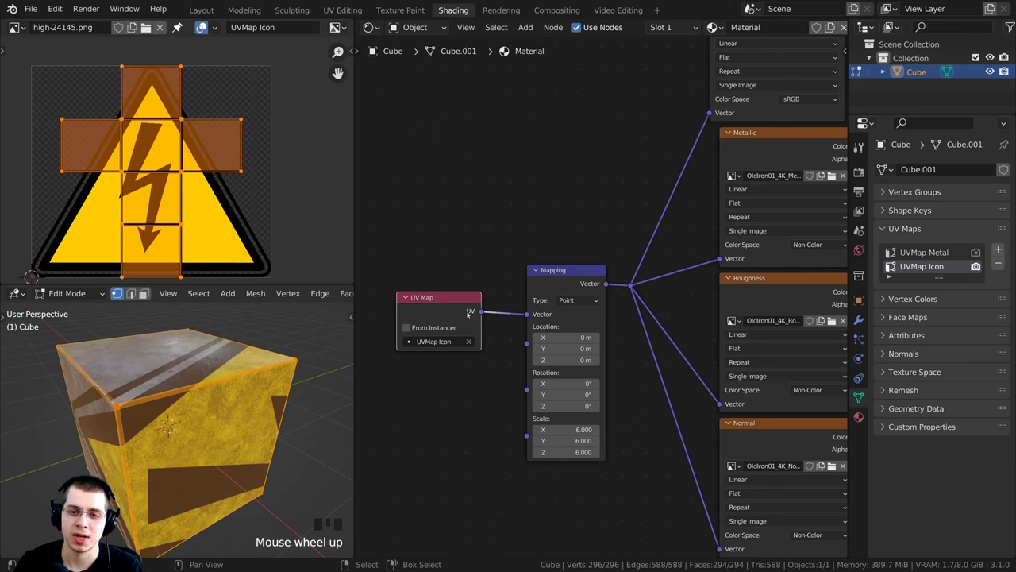
left_click_drag(481, 312, 579, 199)
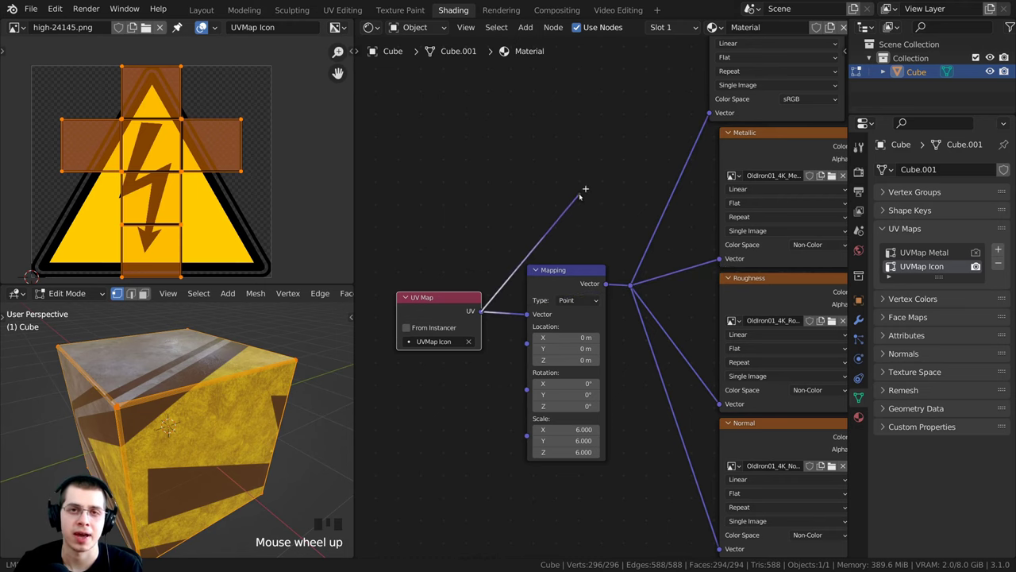
left_click_drag(580, 200, 581, 199)
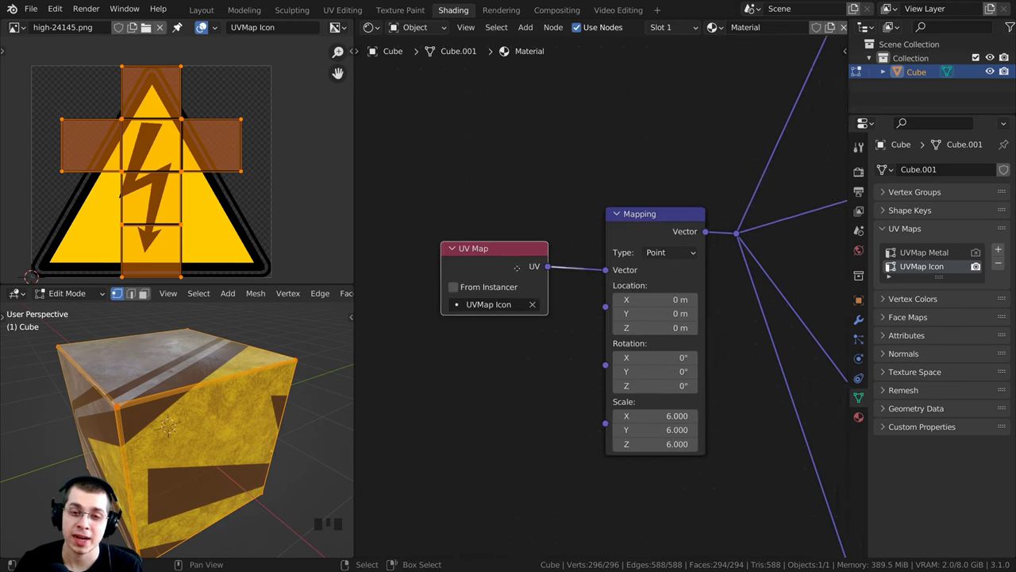
scroll(582, 243, "up", 2)
mouse_move(516, 267)
middle_mouse_down()
mouse_move(582, 244)
mouse_move(509, 280)
middle_mouse_up()
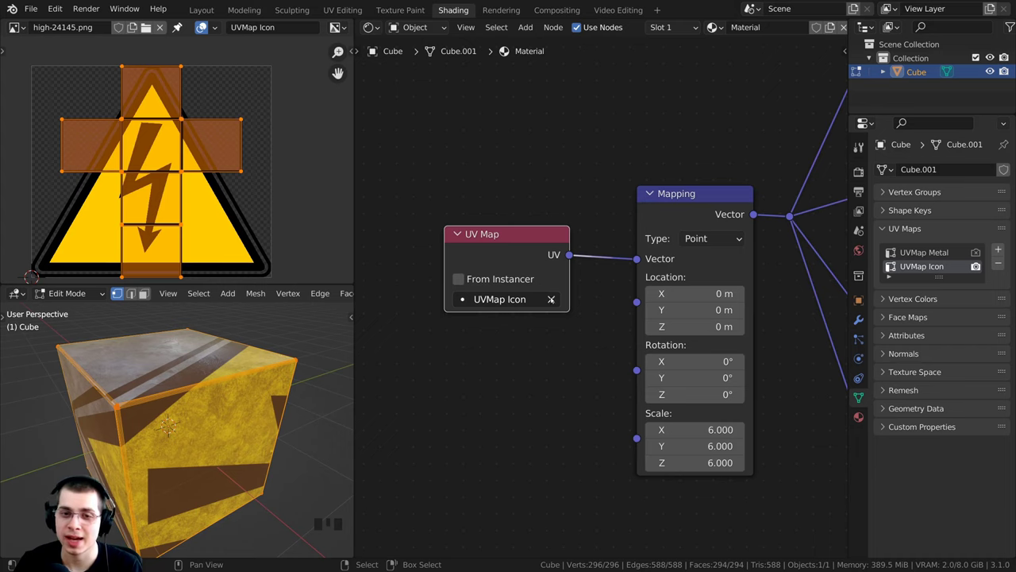
left_click(551, 299)
left_click(487, 300)
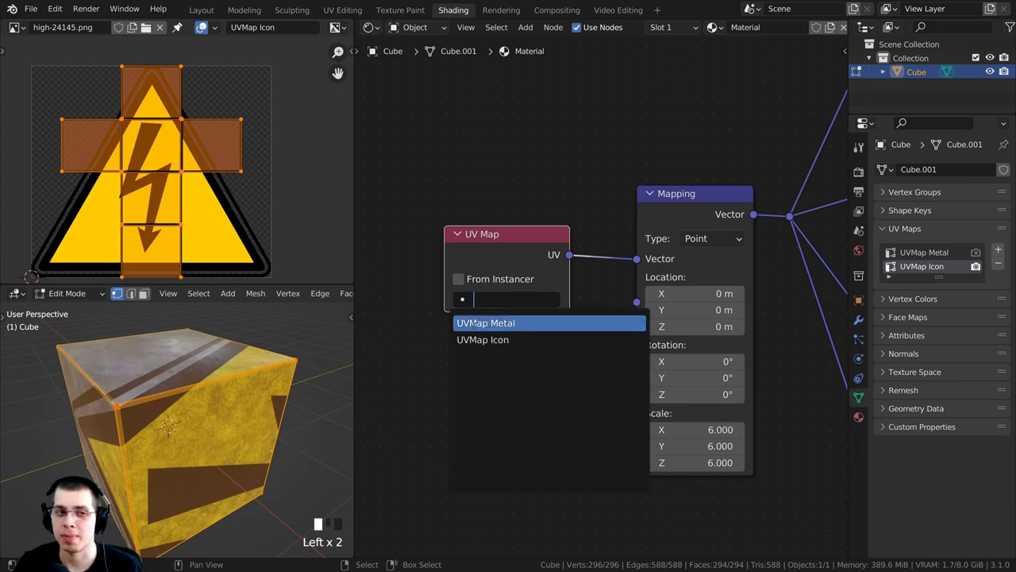
left_click(474, 324)
- Scale up the cube's UVMap Icon layout so each face spans just over two sign image tiles in width
scroll(545, 327, "down", 3)
scroll(235, 216, "down", 4)
key("s")
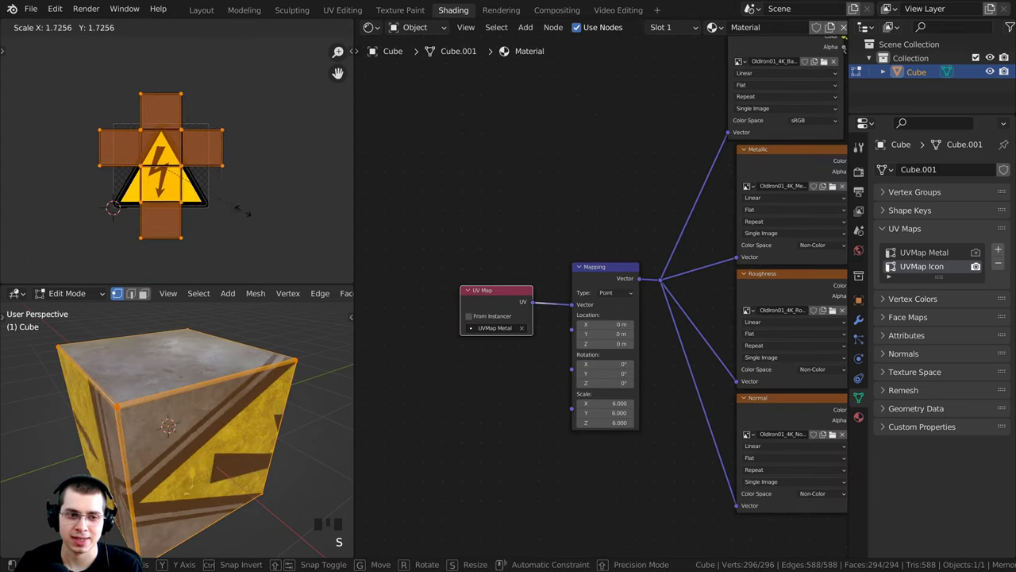
left_click(266, 40)
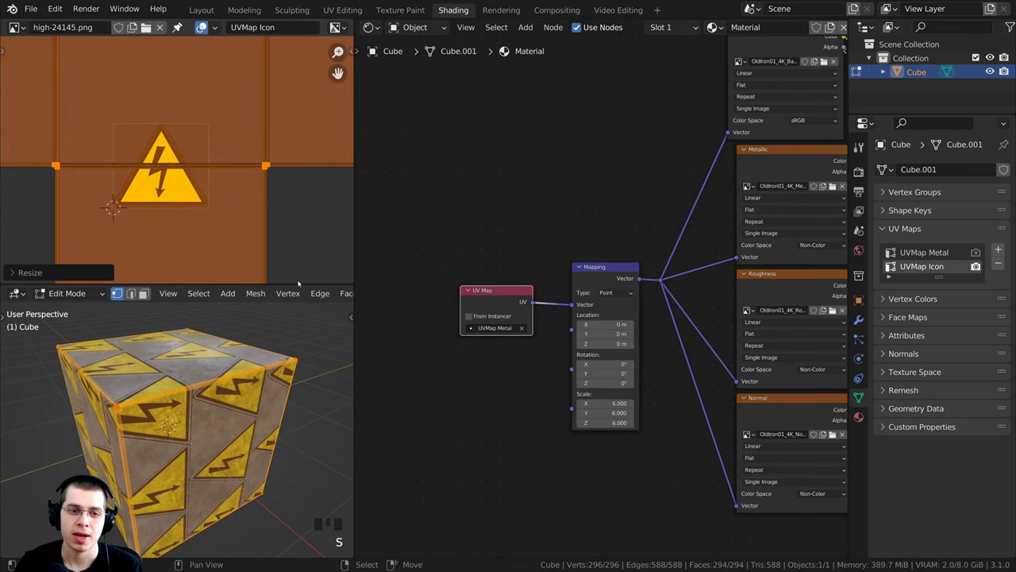
- Rotate the cube's UVMap Icon layout by -90 degrees to turn the warning signs upright on the side face
middle_click_drag(238, 413, 189, 380)
scroll(189, 379, "up", 2)
scroll(249, 122, "down", 5)
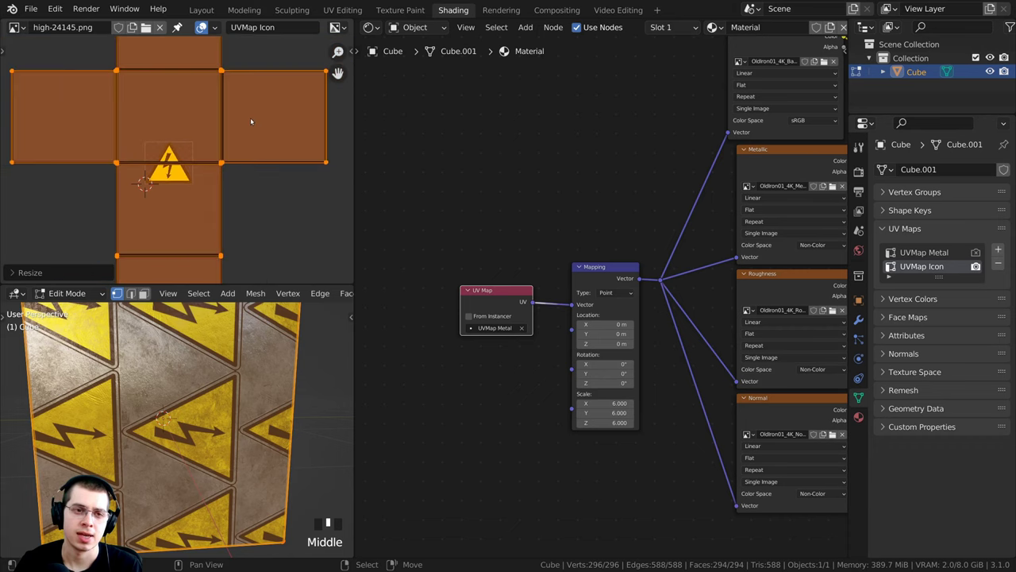
key("r")
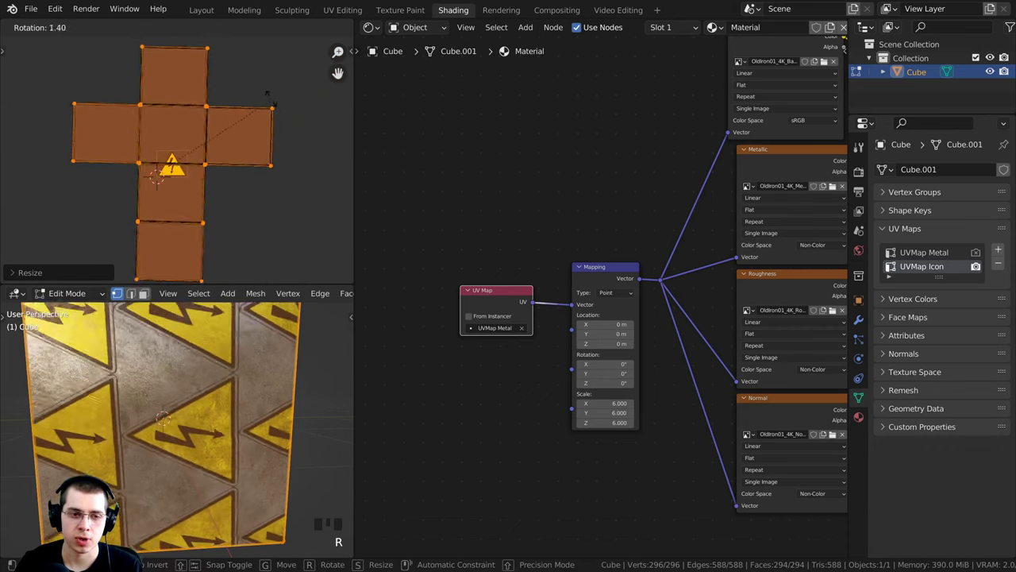
key("9")
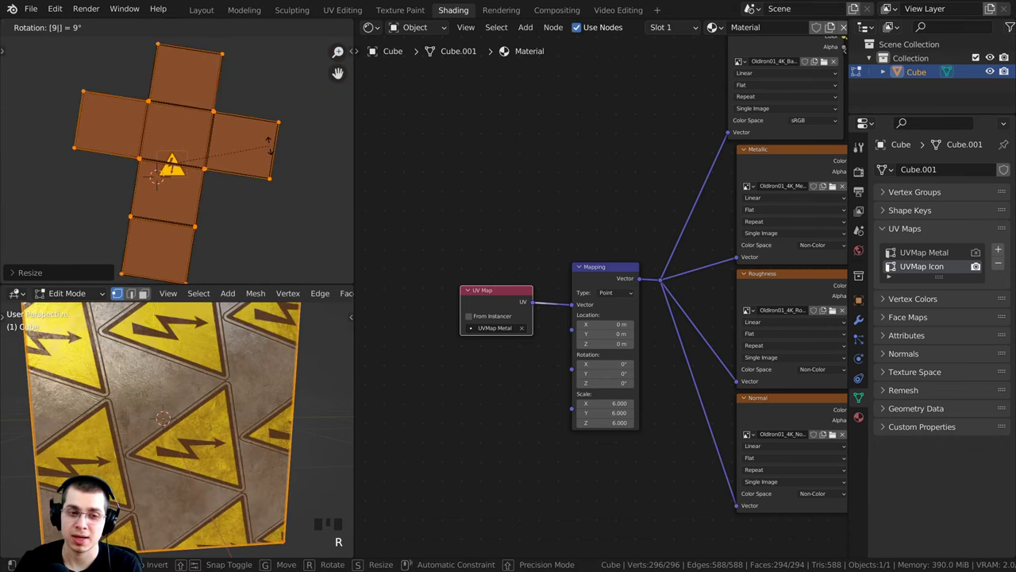
key("0")
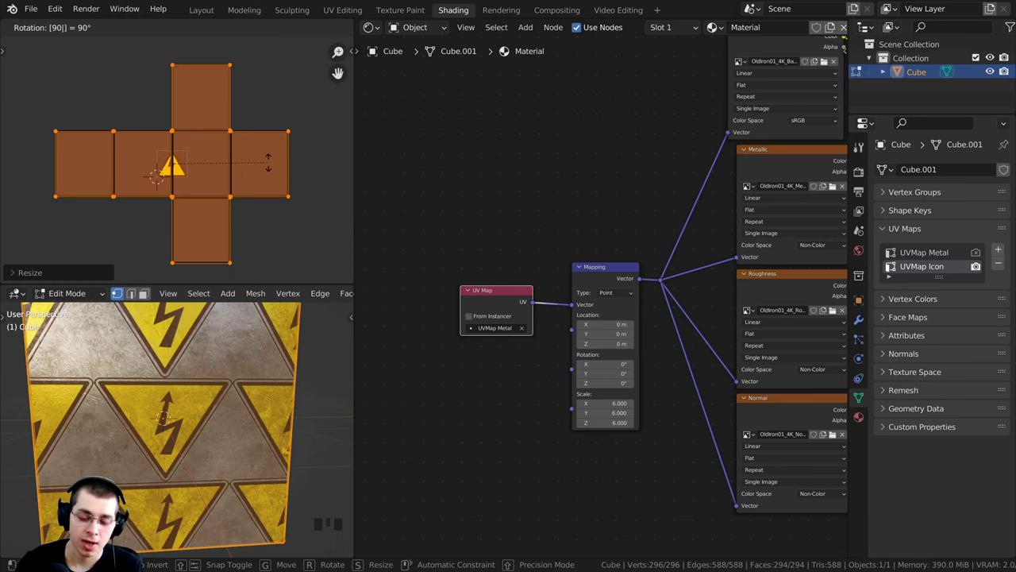
key("minus")
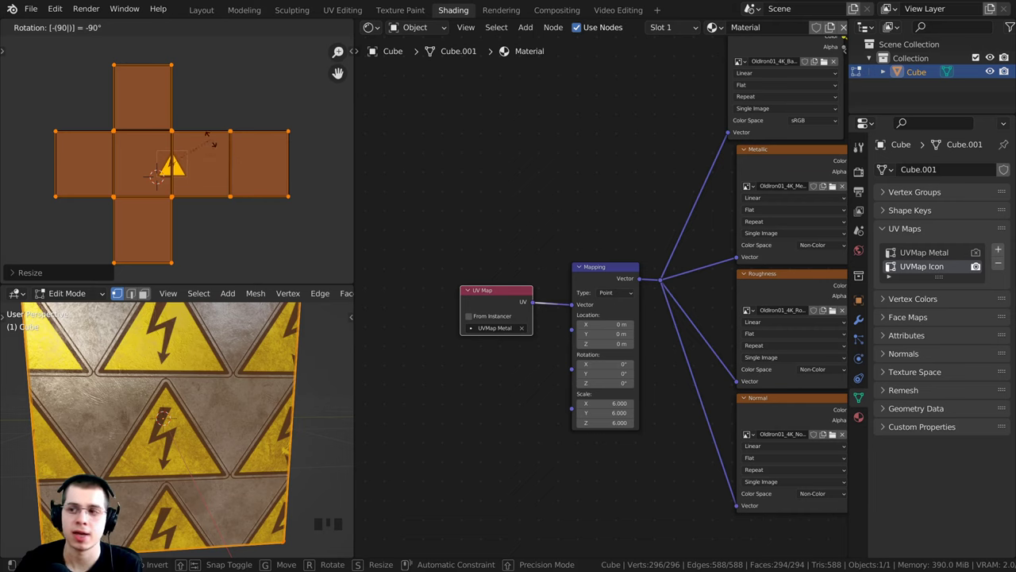
key("Return")
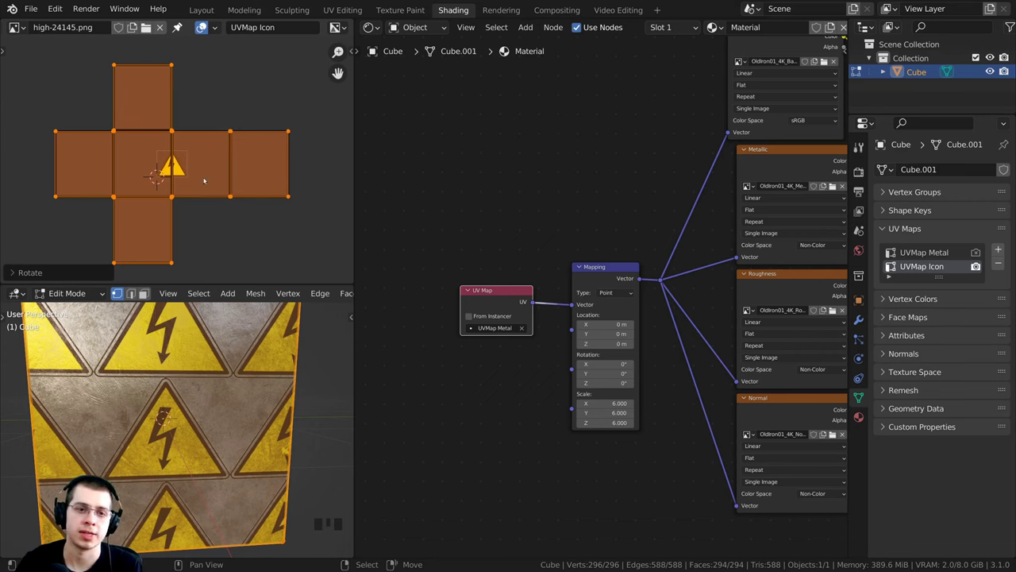
key("g")
right_click(215, 199)
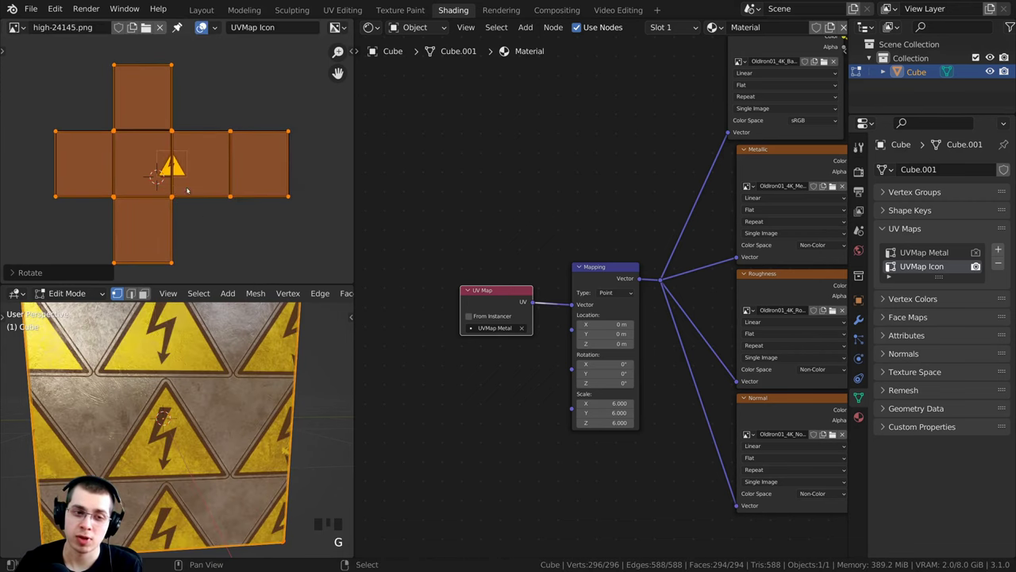
mouse_move(213, 454)
middle_mouse_down()
mouse_move(222, 474)
mouse_move(203, 445)
middle_mouse_up()
scroll(222, 474, "up", 4)
key("g")
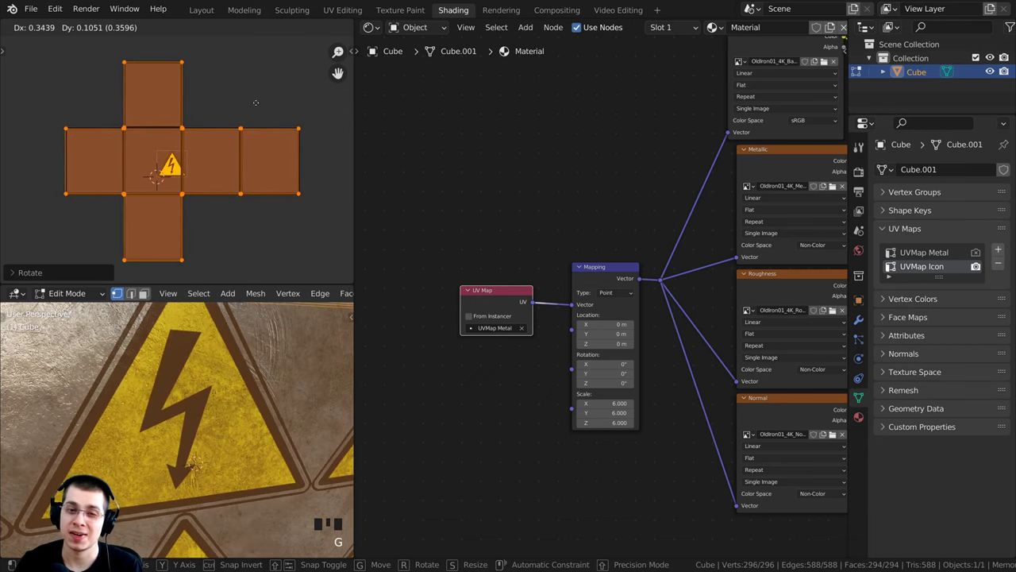
right_click(312, 110)
scroll(214, 441, "down", 6)
middle_click_drag(215, 441, 213, 425)
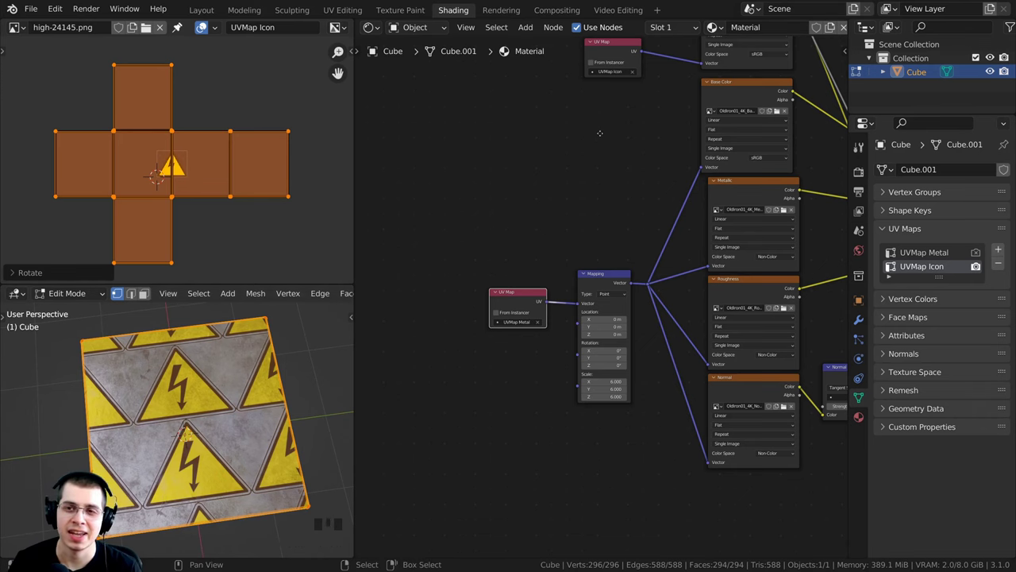
- Change the extension mode of the high-24145.png image texture node from Repeat to Clip
scroll(675, 60, "up", 2)
middle_click_drag(675, 60, 512, 299)
scroll(562, 226, "up", 4)
left_click(573, 212)
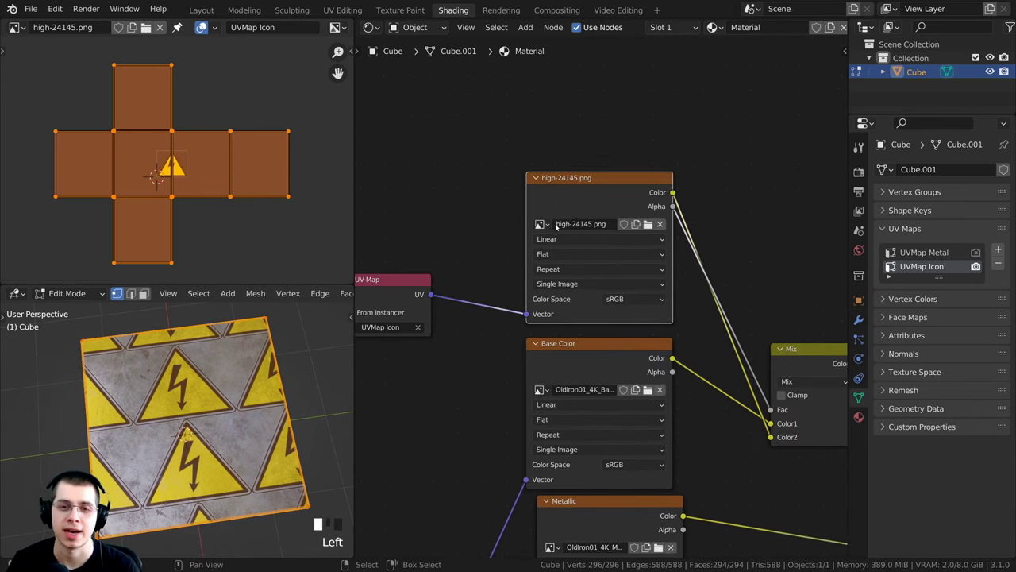
middle_click_drag(556, 227, 574, 214)
scroll(574, 208, "up", 2)
mouse_move(568, 183)
left_mouse_down()
mouse_move(545, 165)
mouse_move(551, 178)
left_mouse_up()
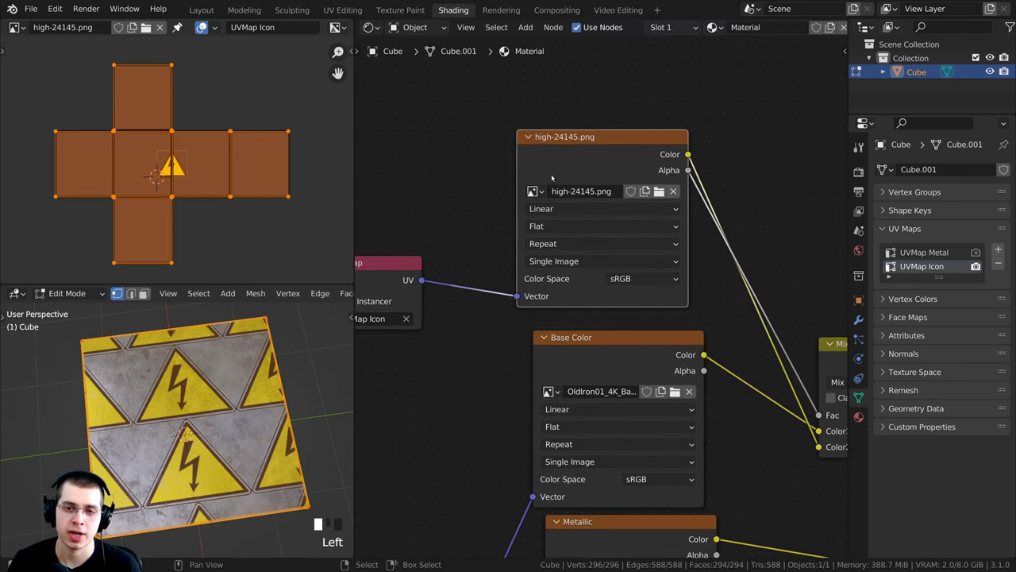
scroll(551, 178, "up", 1)
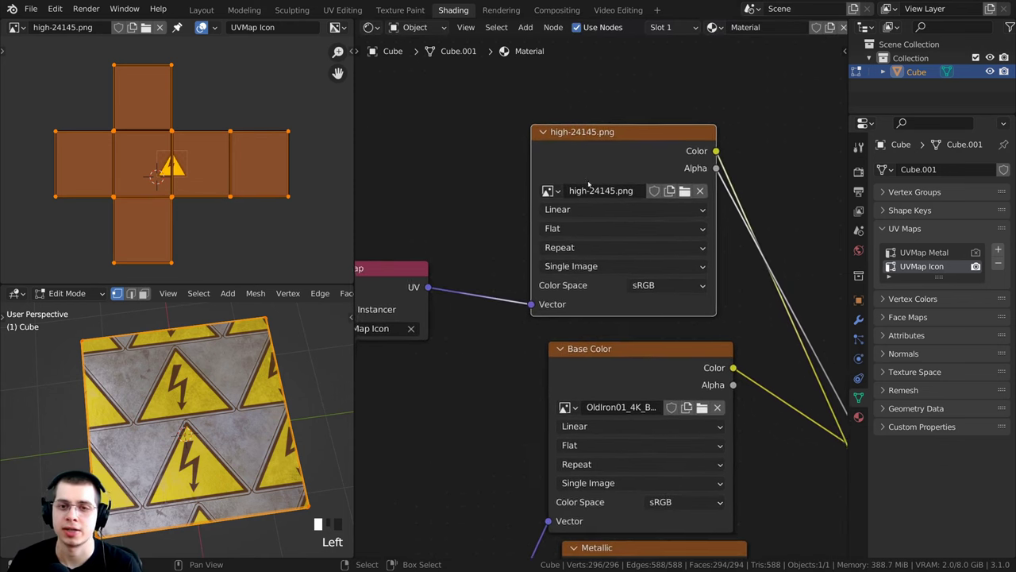
left_click(556, 244)
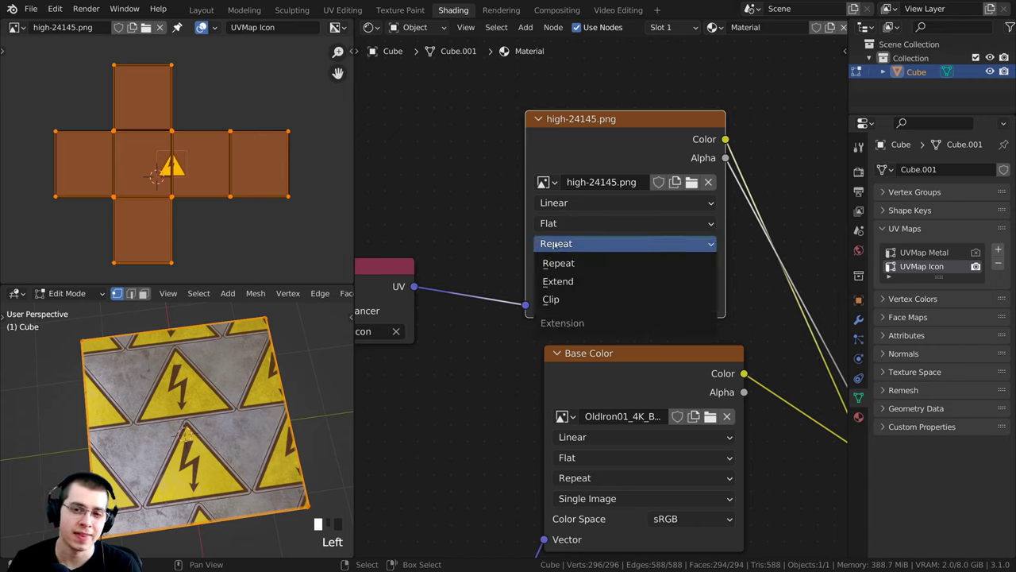
left_click(575, 300)
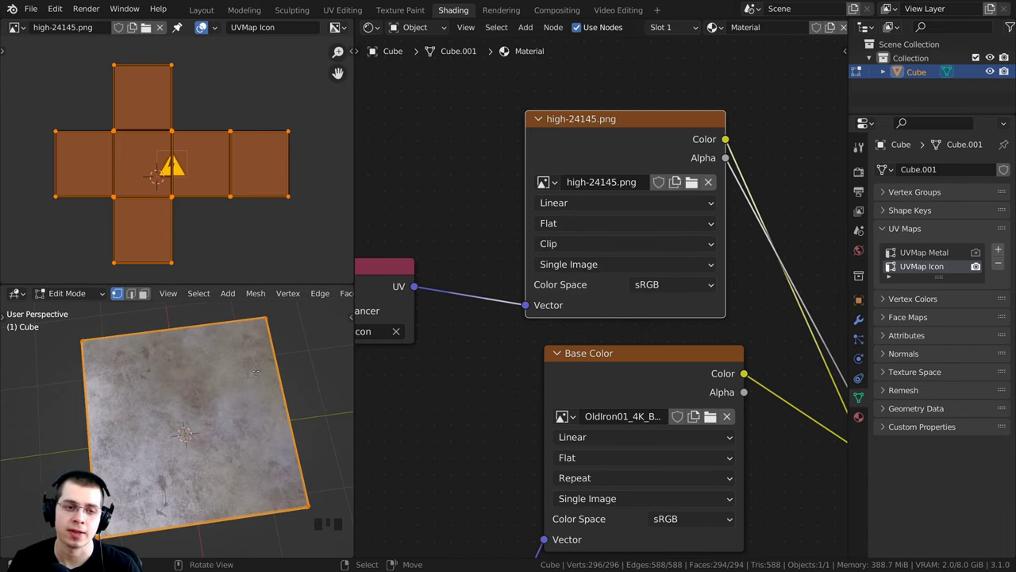
- Move the UVMap Icon layout over the image so the single warning sign falls on the lower part of a side face
middle_click_drag(191, 358, 175, 305)
scroll(181, 317, "up", 2)
scroll(166, 158, "up", 2)
key("g")
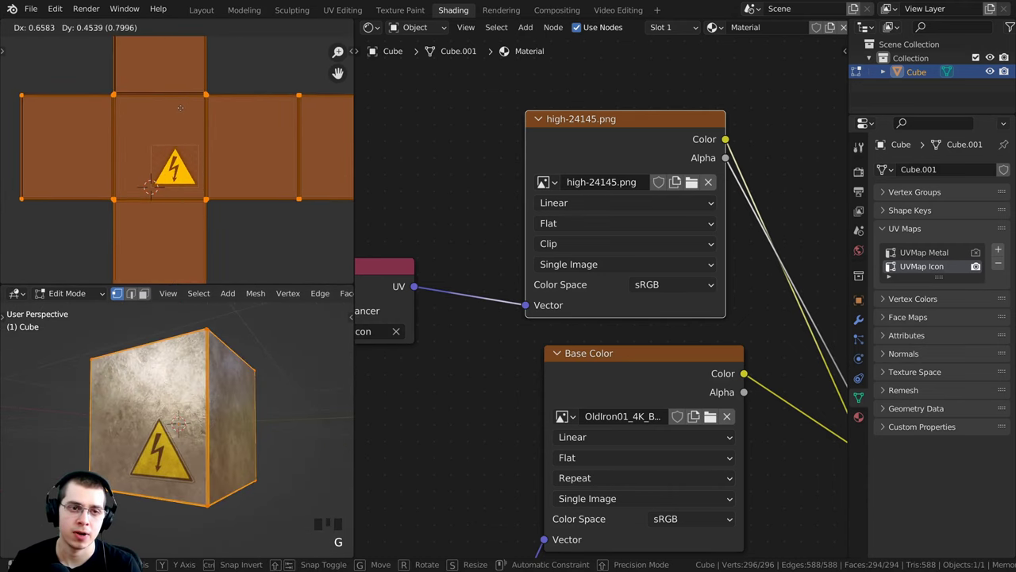
left_click(178, 107)
- Nudge the UVMap Icon layout to place the sign near the face's lower-right corner, and return to Object Mode
middle_click_drag(123, 467, 159, 444, "shift")
scroll(159, 429, "up", 3)
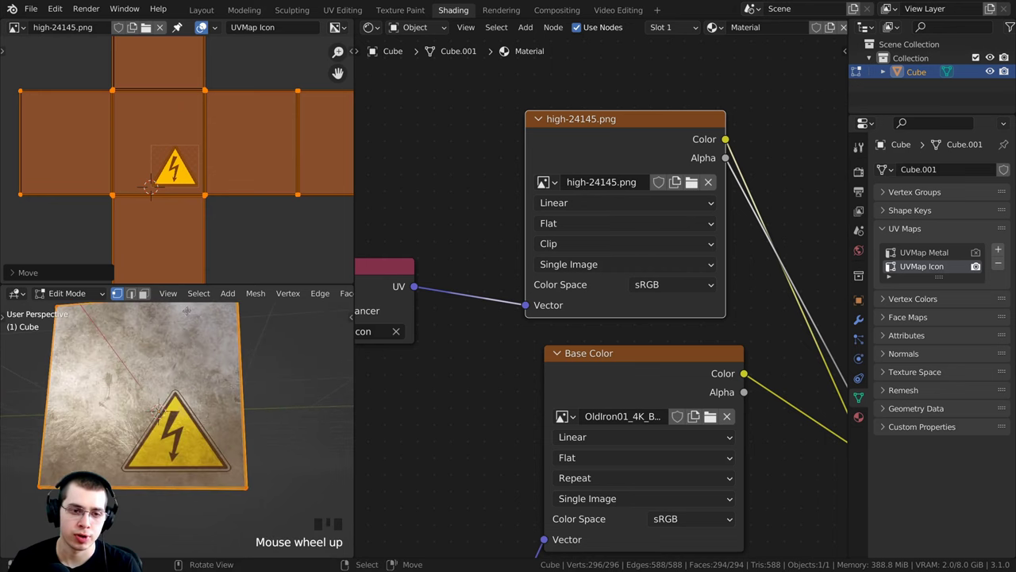
key("g")
left_click(207, 183)
middle_click_drag(211, 341, 214, 362)
key("g")
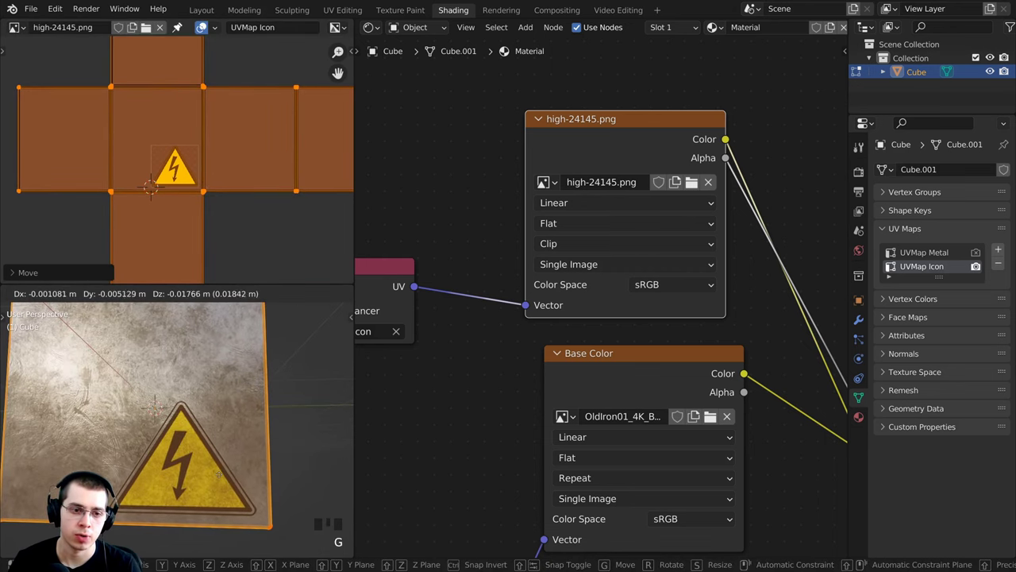
right_click(218, 349)
key("g")
left_click(236, 235)
key("Tab")
scroll(224, 476, "down", 3)
middle_click_drag(225, 476, 224, 432)
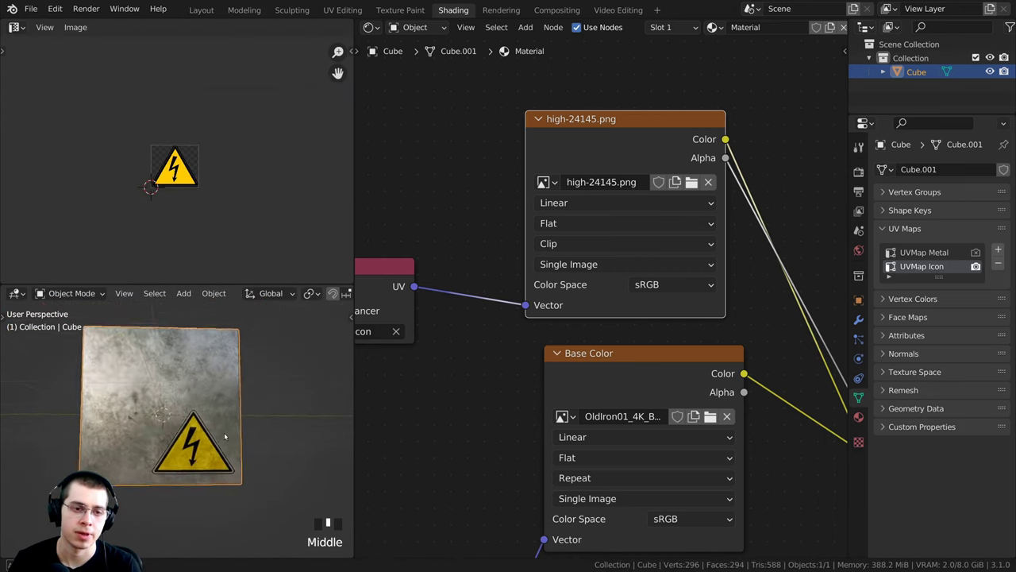
middle_click_drag(224, 432, 236, 440)
- Examine how the sign and Base Color textures pass through the Mix node into the Principled BSDF beside the other texture links
left_click_drag(432, 69, 755, 299)
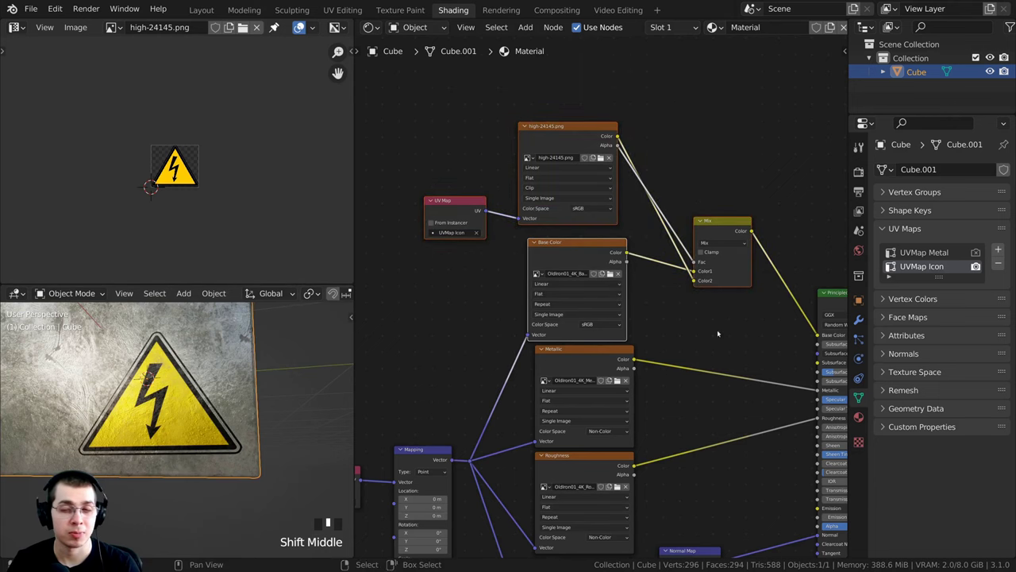
middle_click_drag(719, 334, 654, 317, "shift")
scroll(654, 317, "down", 1)
left_click(610, 279)
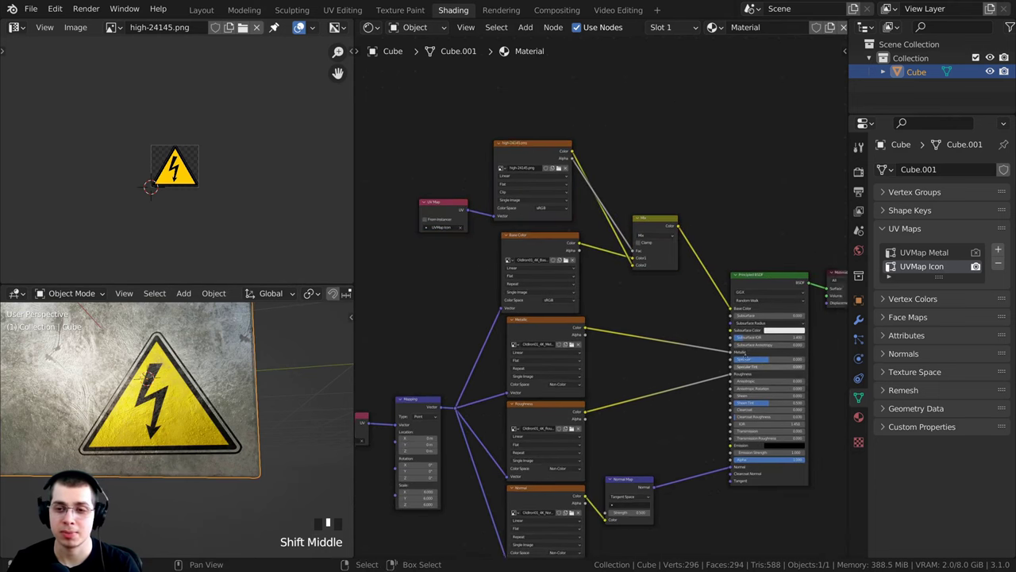
scroll(715, 272, "up", 2)
middle_click_drag(715, 272, 683, 233, "shift")
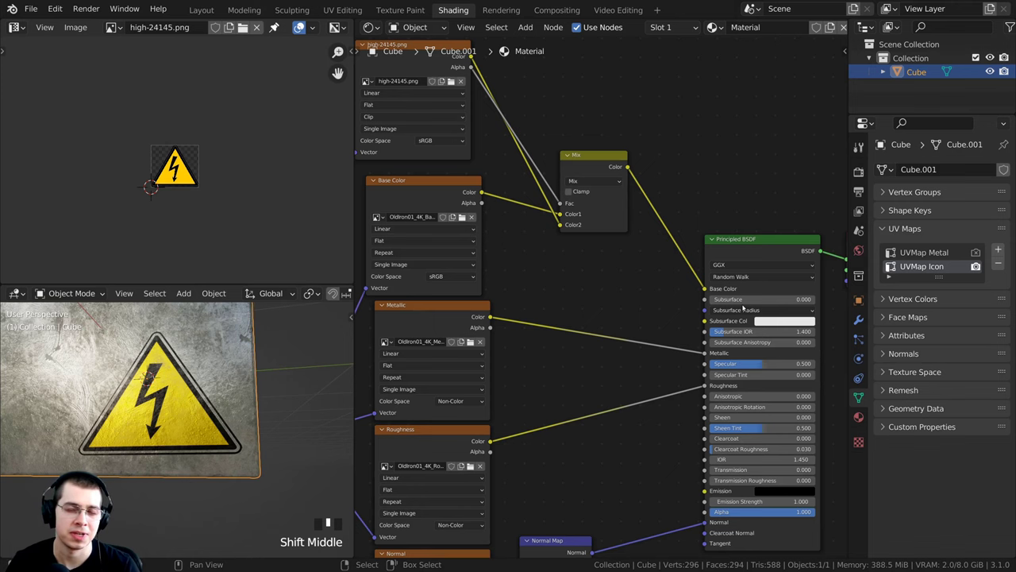
middle_click_drag(744, 308, 852, 241, "shift")
- Preview the Metallic image texture on its own on the cube
left_click(529, 132)
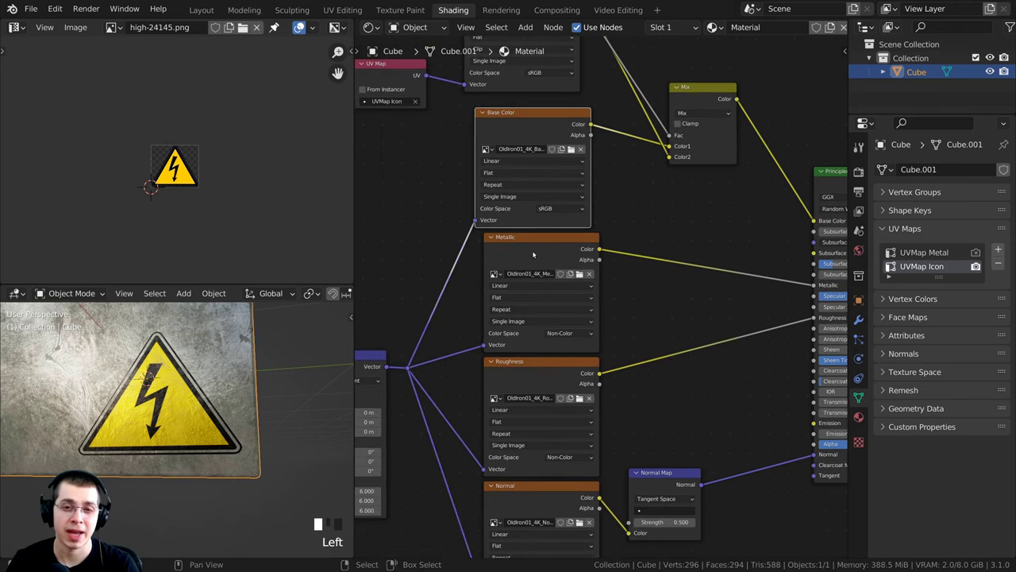
left_click(533, 282)
middle_click_drag(553, 251, 519, 237)
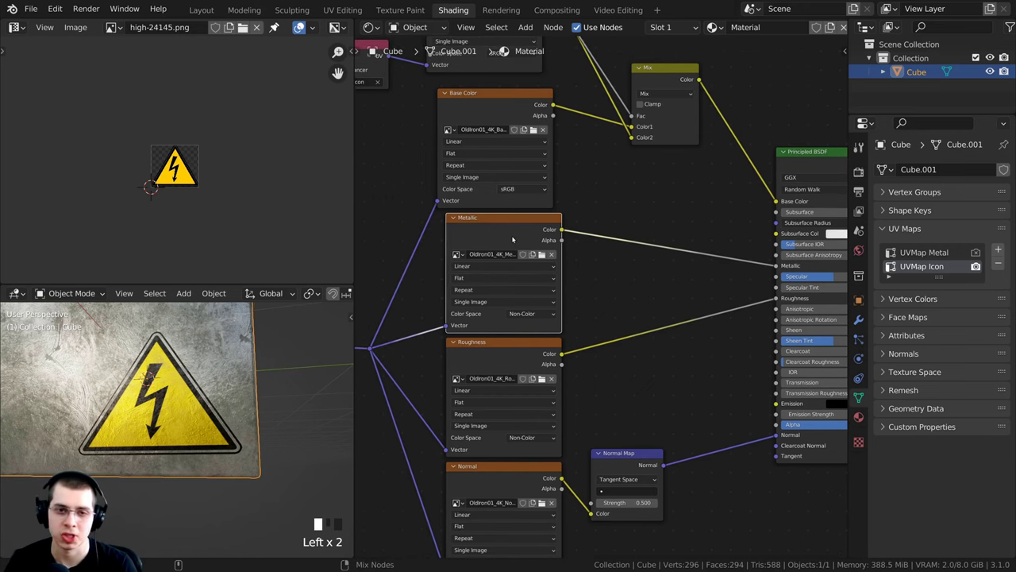
left_click(513, 238, "ctrl+shift")
scroll(134, 407, "down", 1)
scroll(133, 406, "up", 3)
middle_click_drag(133, 406, 159, 381)
middle_click_drag(590, 302, 526, 265)
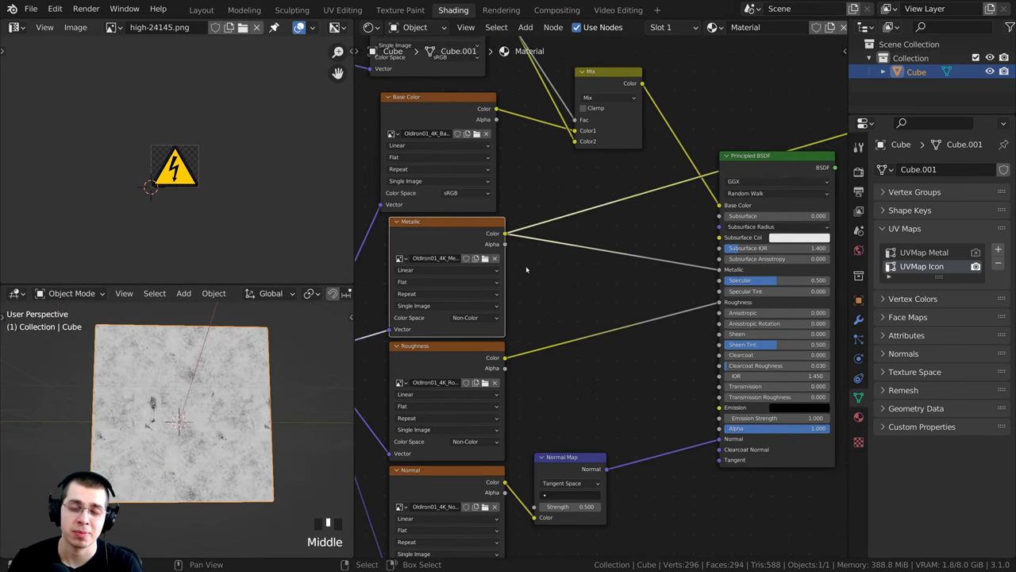
middle_click_drag(419, 319, 481, 277)
scroll(481, 277, "down", 1)
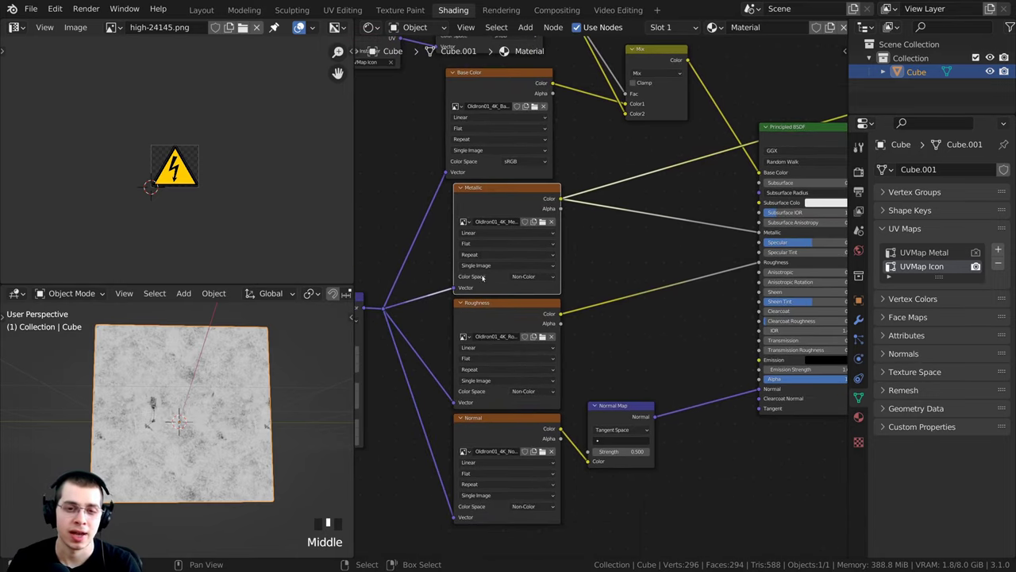
- Preview the Roughness and Normal image textures on their own on the cube, and restore the full Principled BSDF shading
left_click(496, 320, "ctrl+shift")
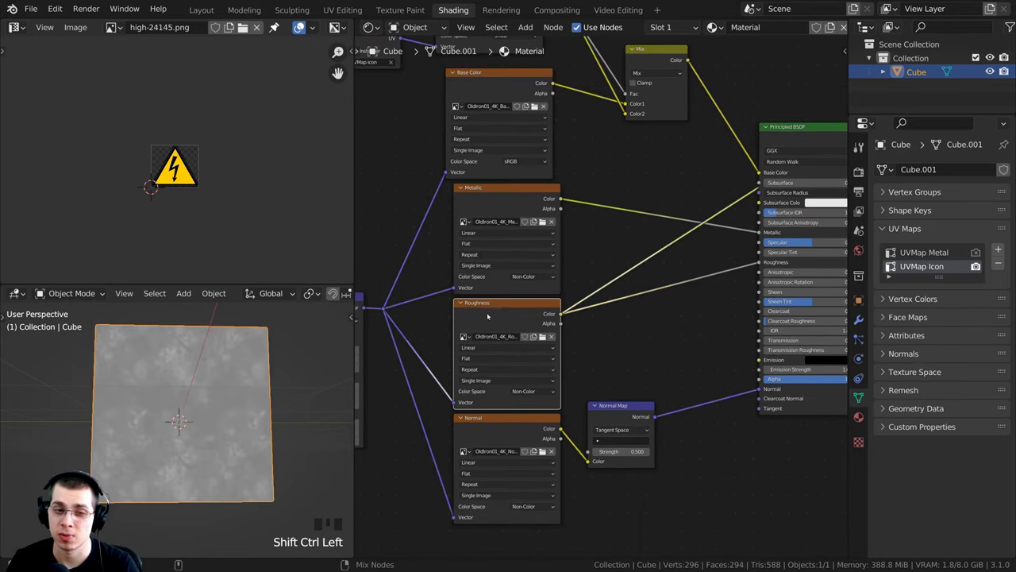
middle_click_drag(94, 408, 142, 452)
scroll(151, 401, "up", 1)
left_click(497, 433, "ctrl+shift")
scroll(730, 310, "down", 2)
middle_click_drag(730, 309, 613, 363)
left_click(673, 219, "ctrl+shift")
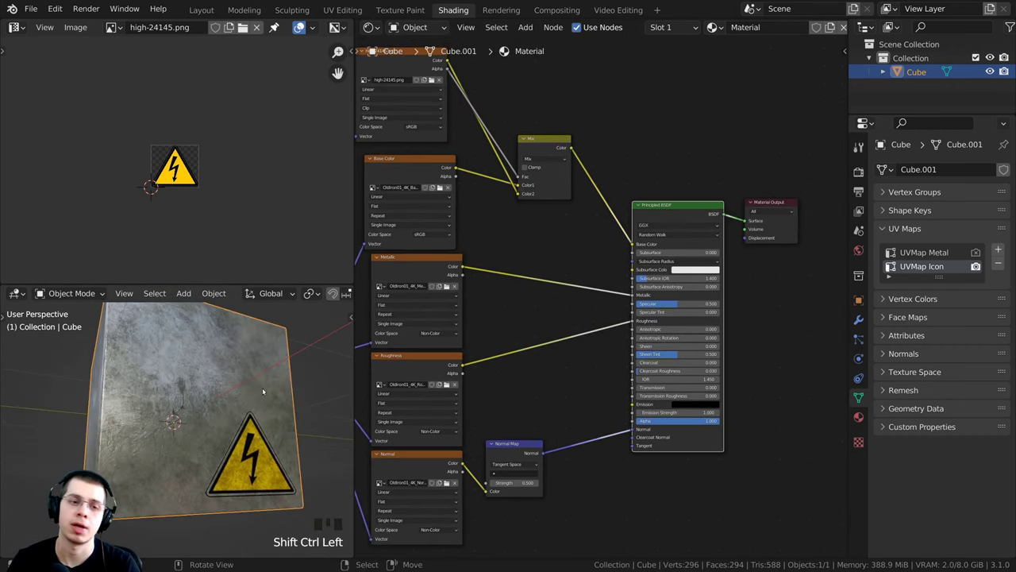
- Examine the sign's surface on the cube alongside the sign, Base Color and Metallic texture nodes that drive it
scroll(193, 393, "up", 2)
middle_click_drag(262, 390, 161, 359)
middle_click_drag(533, 163, 638, 200)
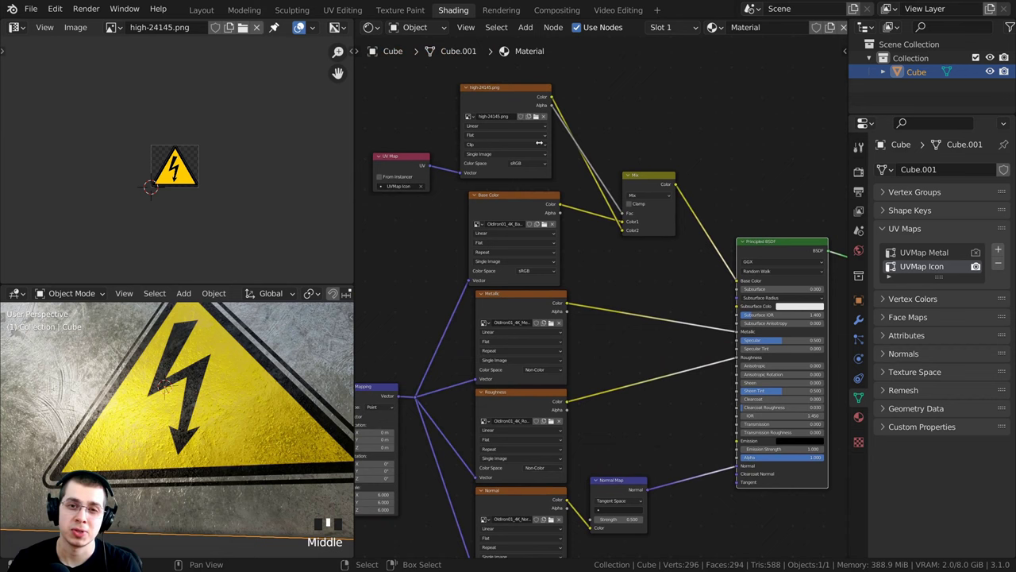
left_click(482, 100)
middle_click_drag(590, 353, 583, 339)
scroll(601, 327, "up", 1)
scroll(601, 327, "up", 1)
left_click_drag(481, 170, 490, 170)
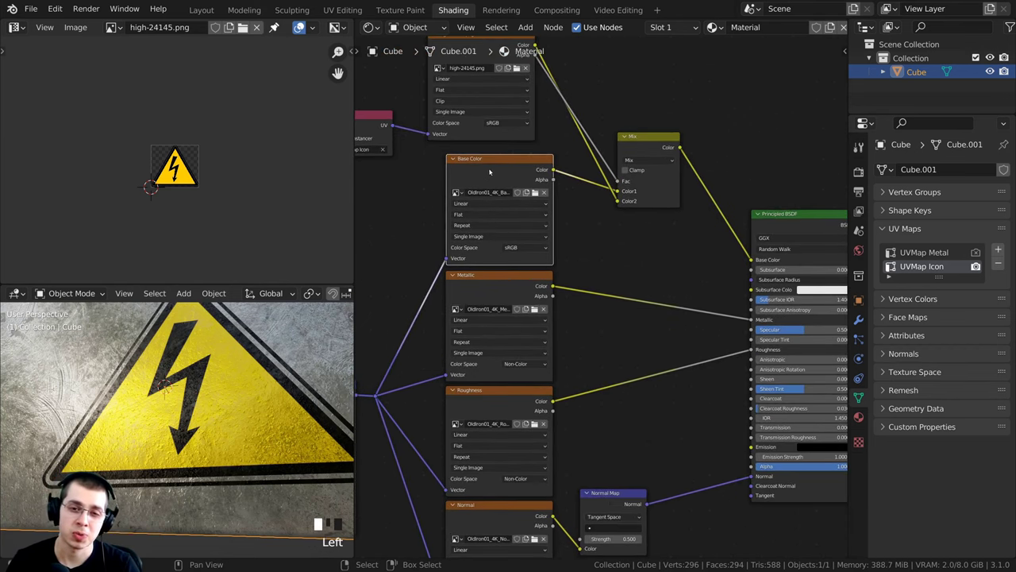
left_click(493, 273)
middle_click_drag(143, 409, 154, 417)
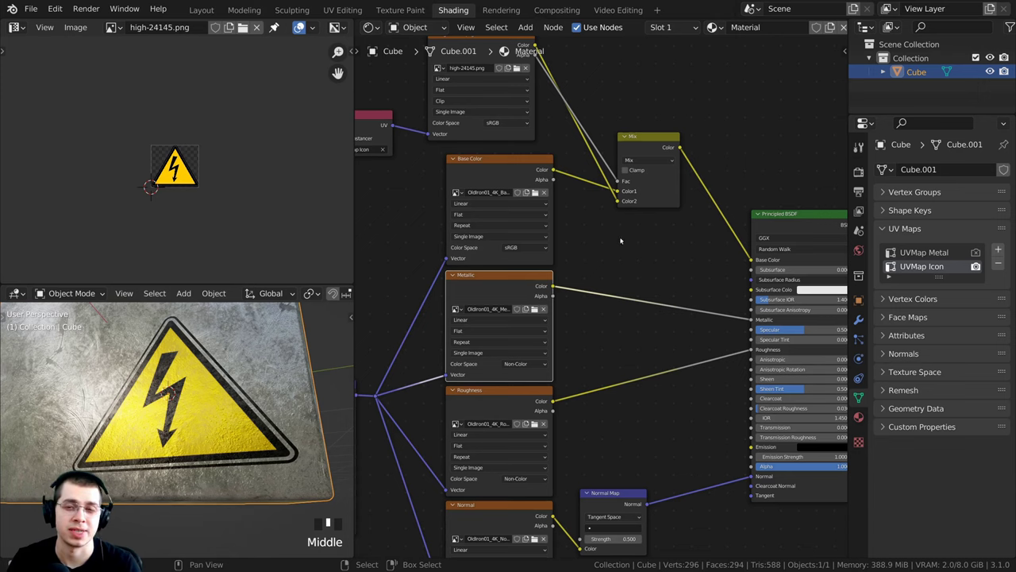
- Duplicate the Mix node and insert the copy between the Metallic texture's Color and the Principled BSDF's Metallic input
scroll(622, 207, "up", 1)
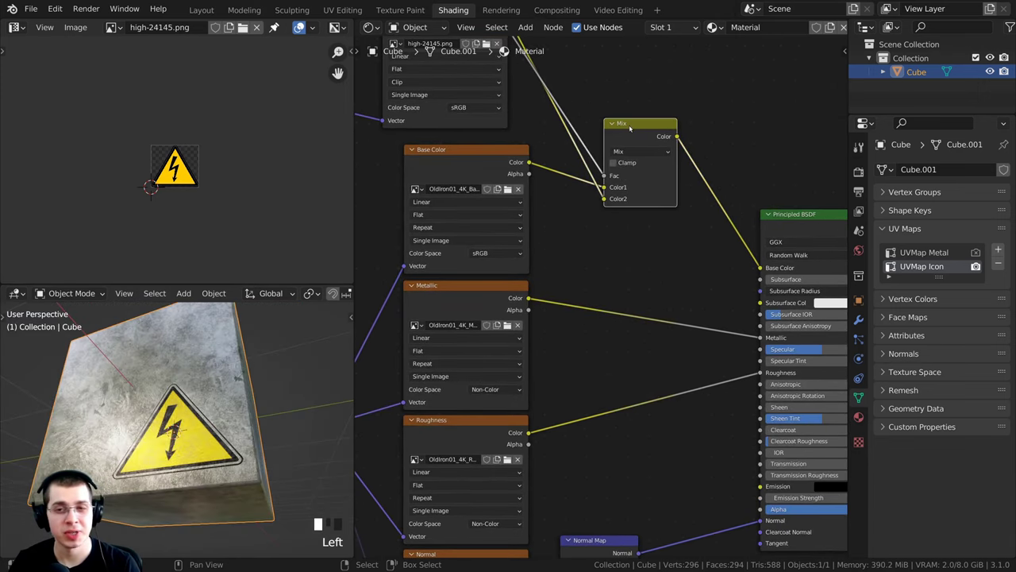
left_click(632, 129)
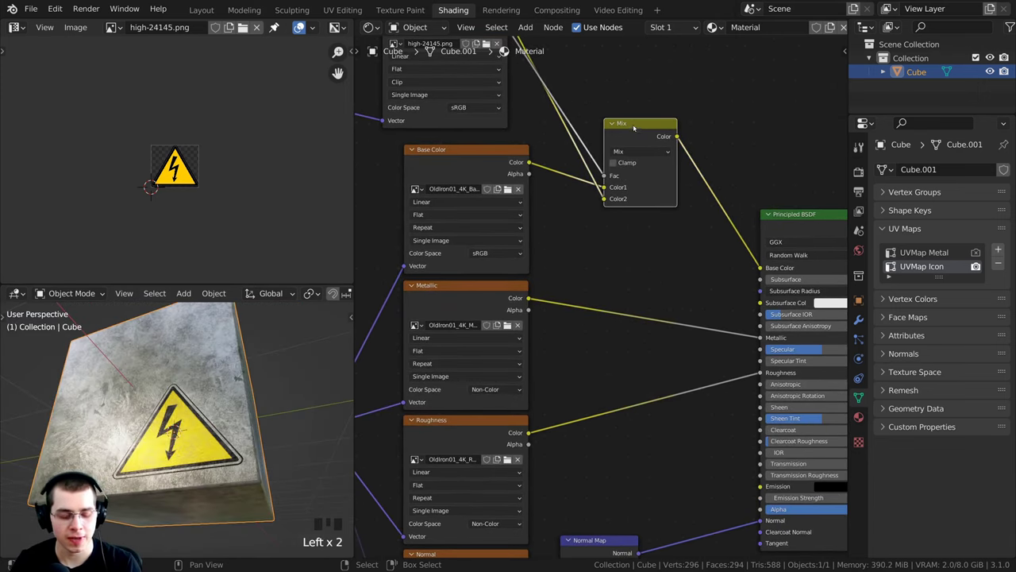
key("shift+d")
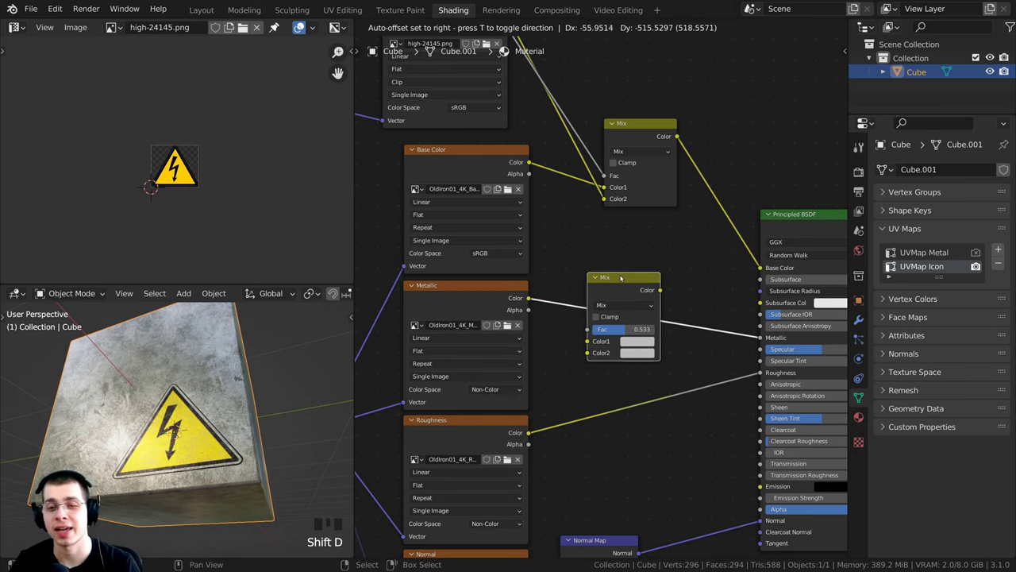
left_click(617, 277)
left_click_drag(630, 287, 640, 289)
scroll(641, 290, "up", 2)
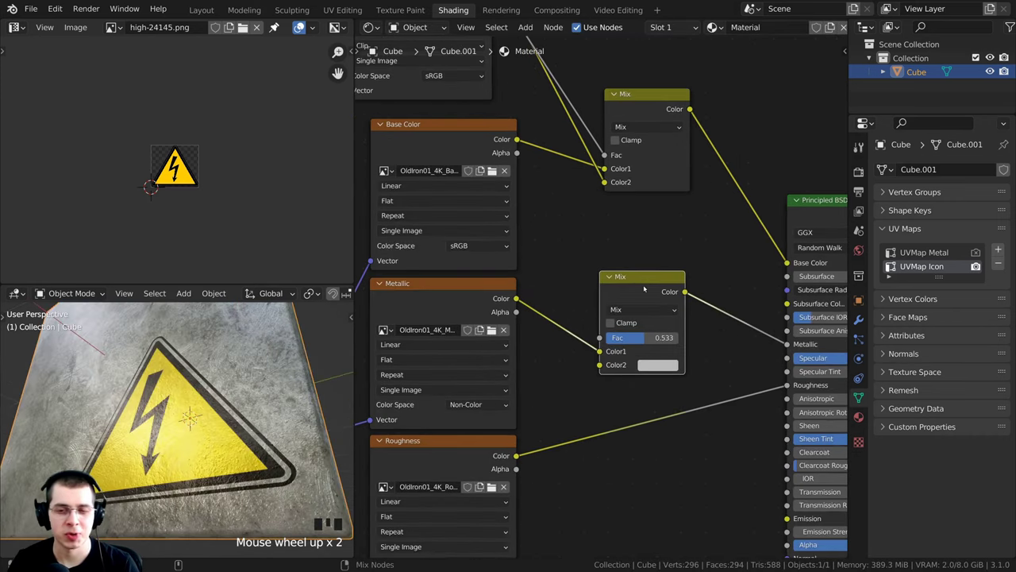
- Preview the output of the Metallic channel's Mix node on the cube
left_click(644, 291, "ctrl+shift")
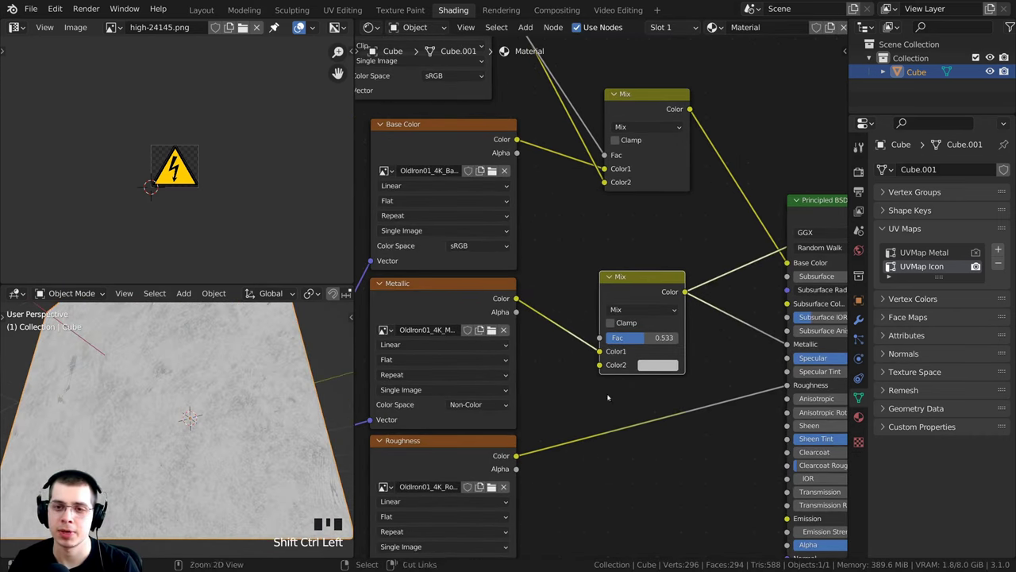
scroll(97, 397, "down", 2)
middle_click_drag(97, 397, 107, 394)
middle_click_drag(635, 280, 596, 312)
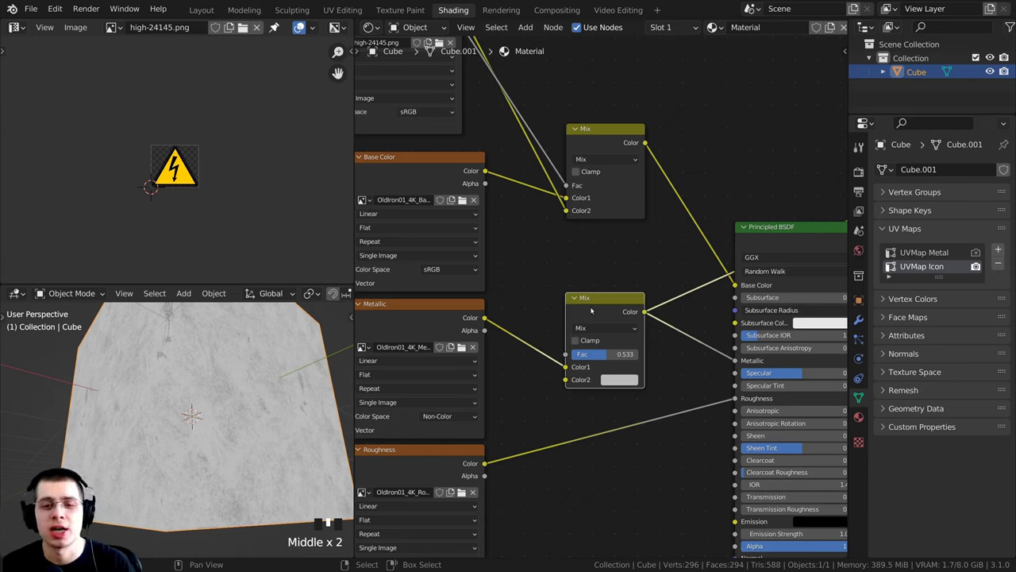
- Examine the Fac and Color2 inputs of the Metallic channel's Mix node, comparing them with the sign's links into the Base Color Mix node
scroll(590, 306, "down", 2)
middle_click_drag(577, 261, 584, 298)
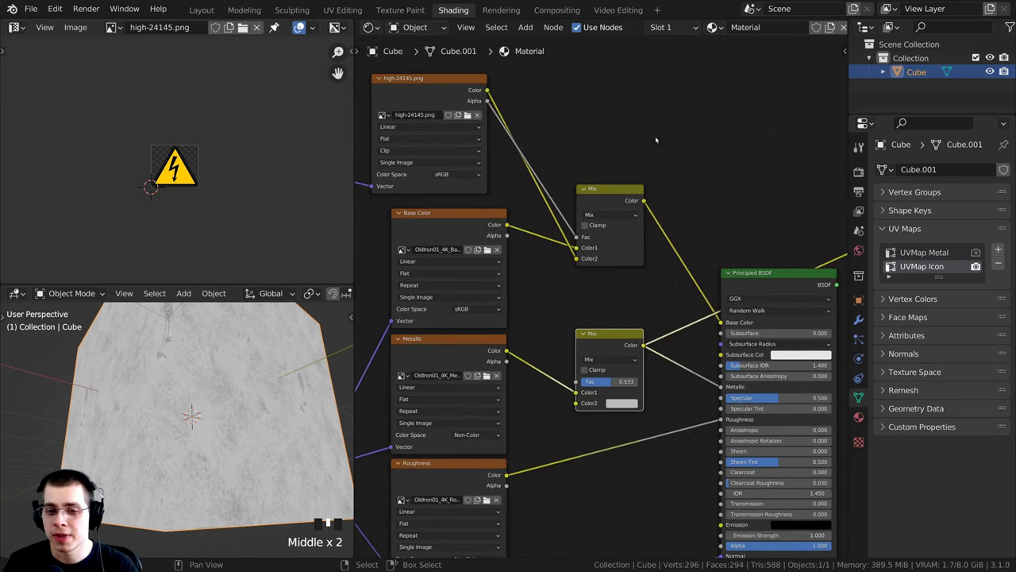
scroll(589, 403, "up", 2)
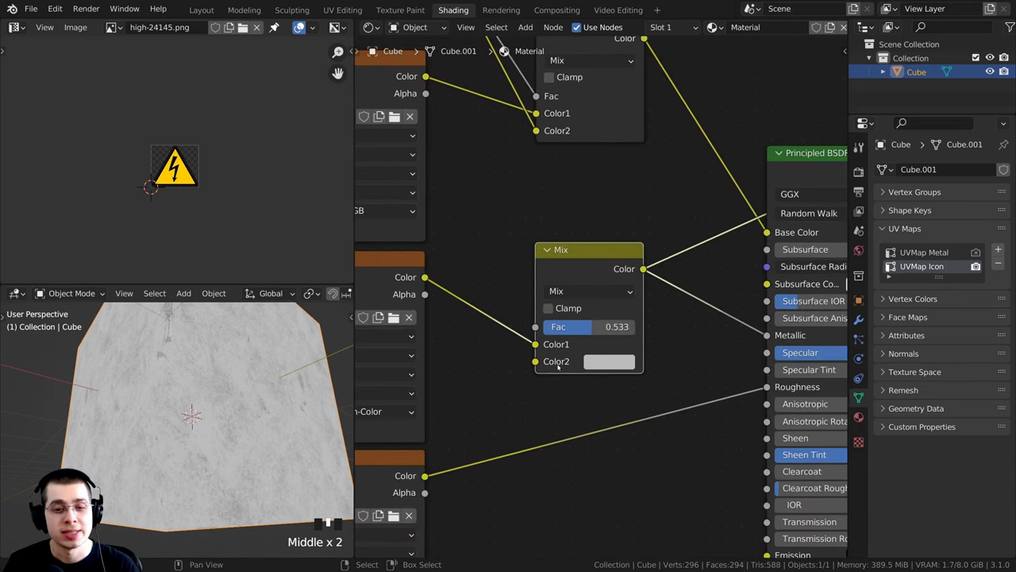
left_click(600, 362)
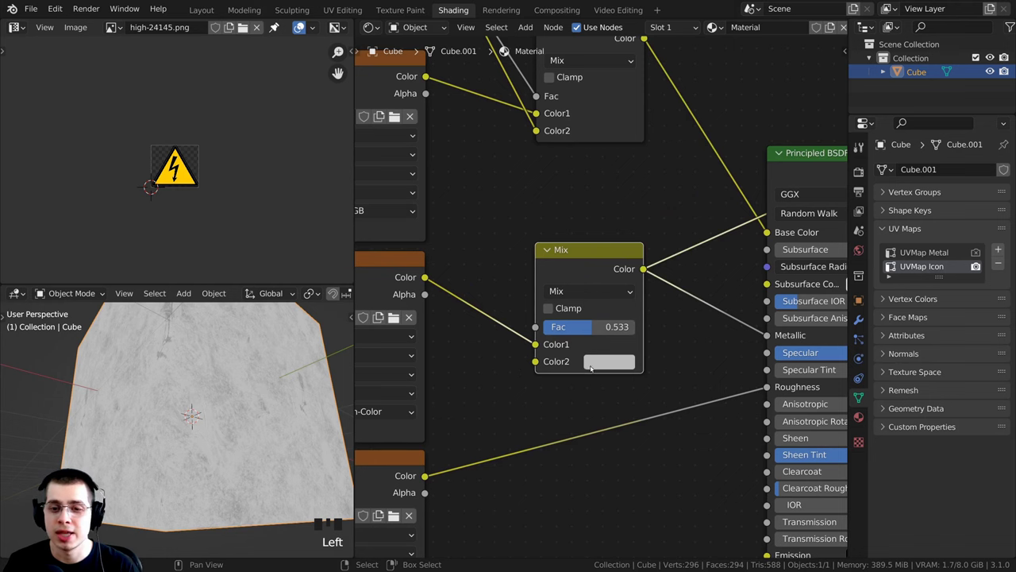
scroll(506, 299, "down", 4)
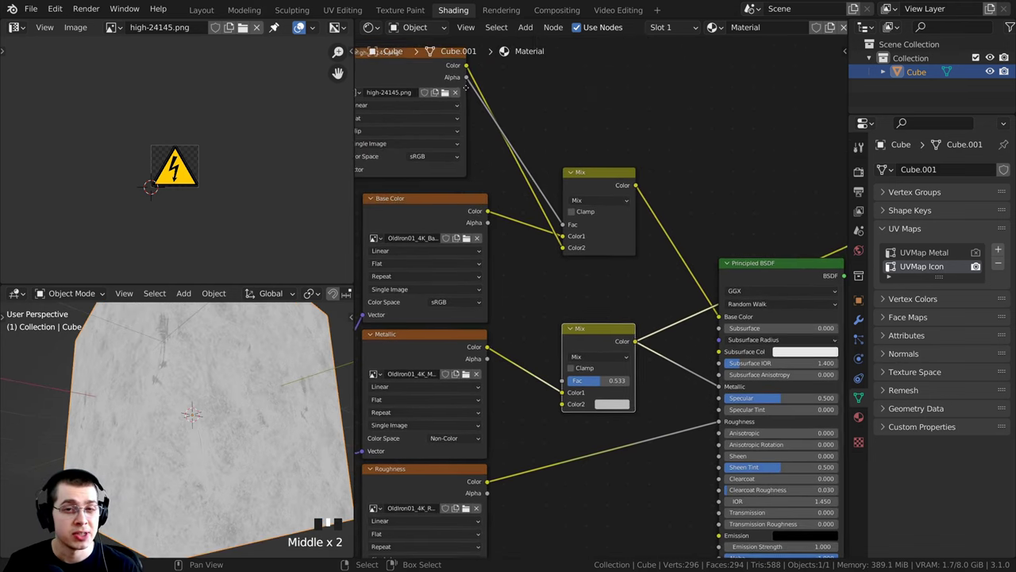
middle_click_drag(533, 188, 539, 190)
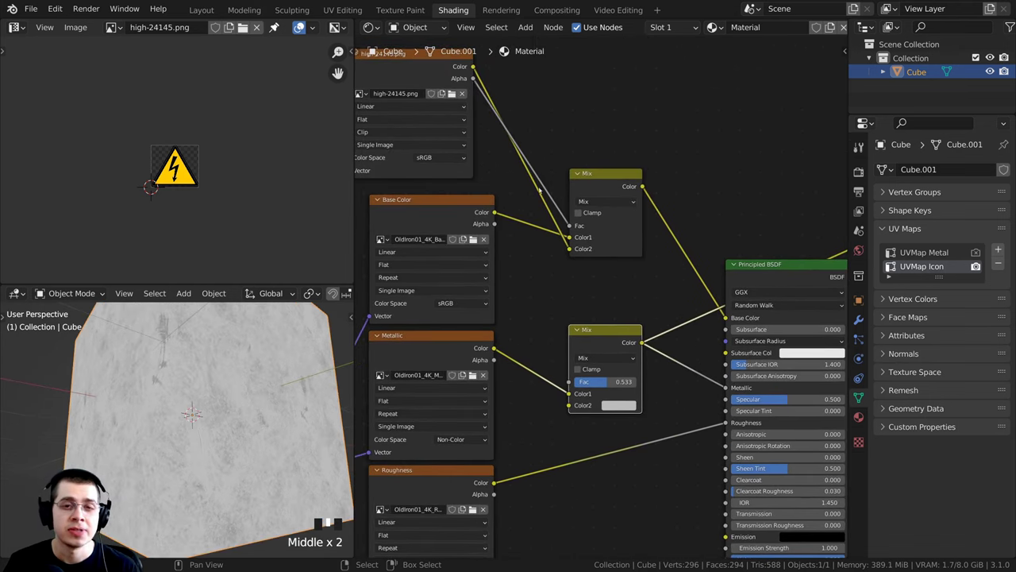
middle_click_drag(563, 257, 541, 157)
scroll(548, 268, "up", 2)
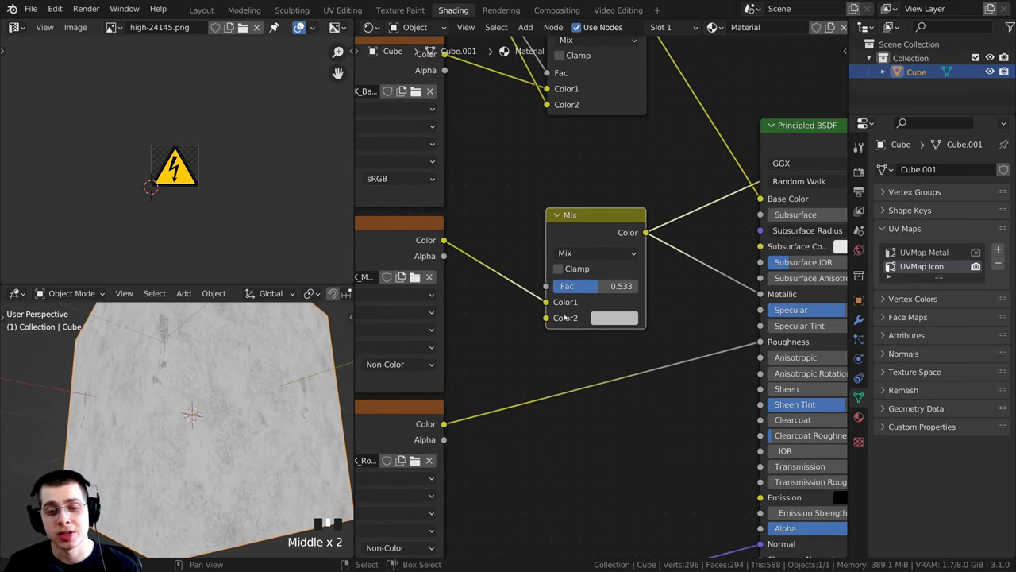
scroll(547, 278, "down", 2)
middle_click_drag(506, 198, 532, 310)
- Connect the Alpha output of the high-24145.png texture to the Fac input of the Metallic channel's Mix node
left_click(444, 74)
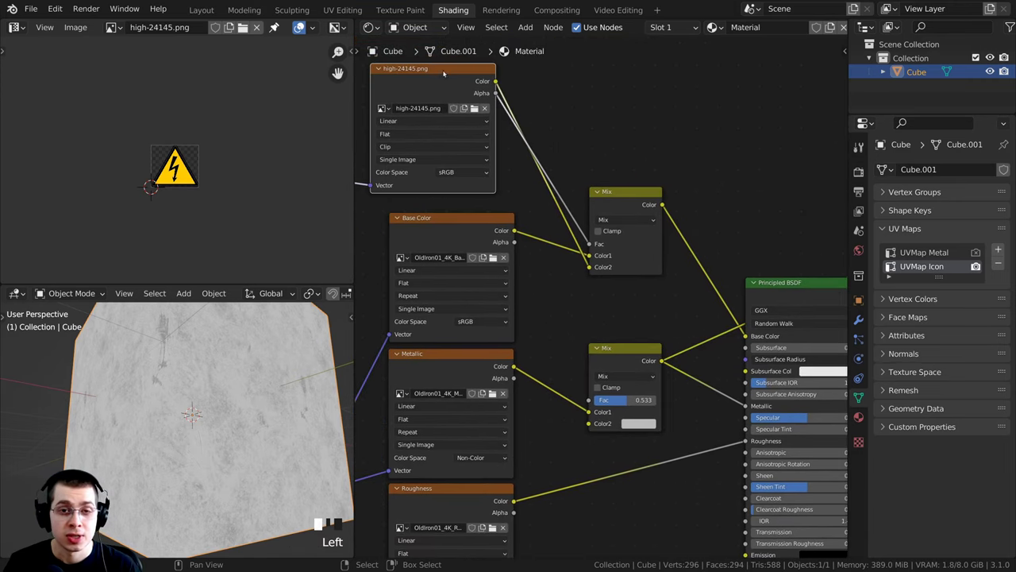
left_click_drag(496, 93, 588, 400)
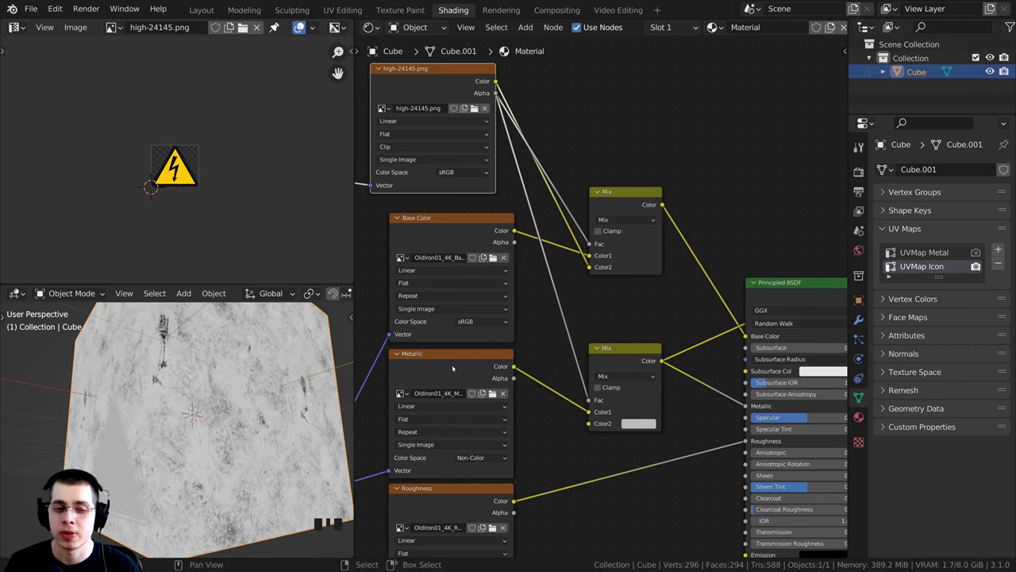
middle_click_drag(624, 371, 604, 300)
scroll(604, 300, "up", 2)
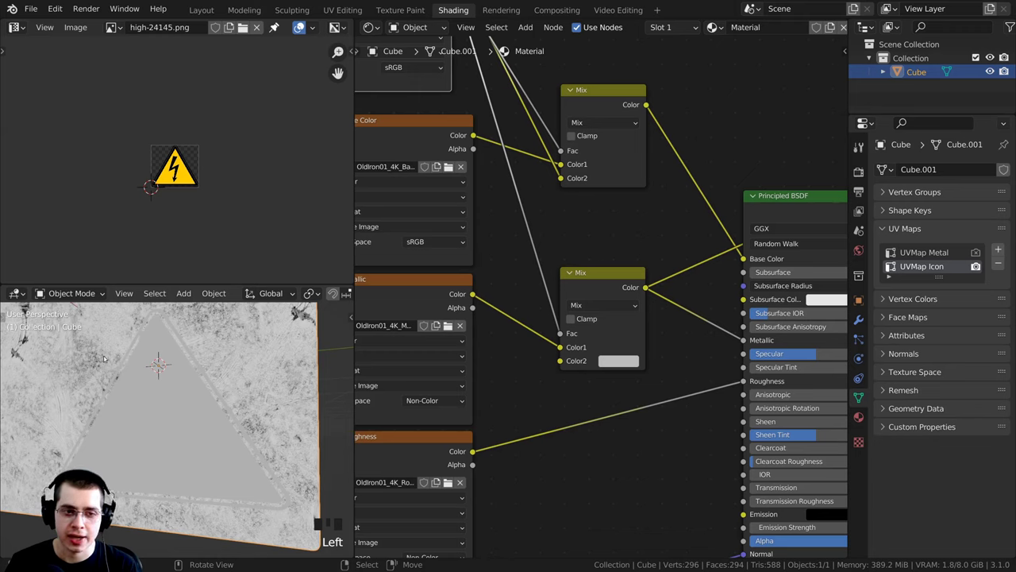
- Try black and white as Color2 of the Metallic channel's Mix node, inspecting the sign's area on the cube
left_click(627, 361)
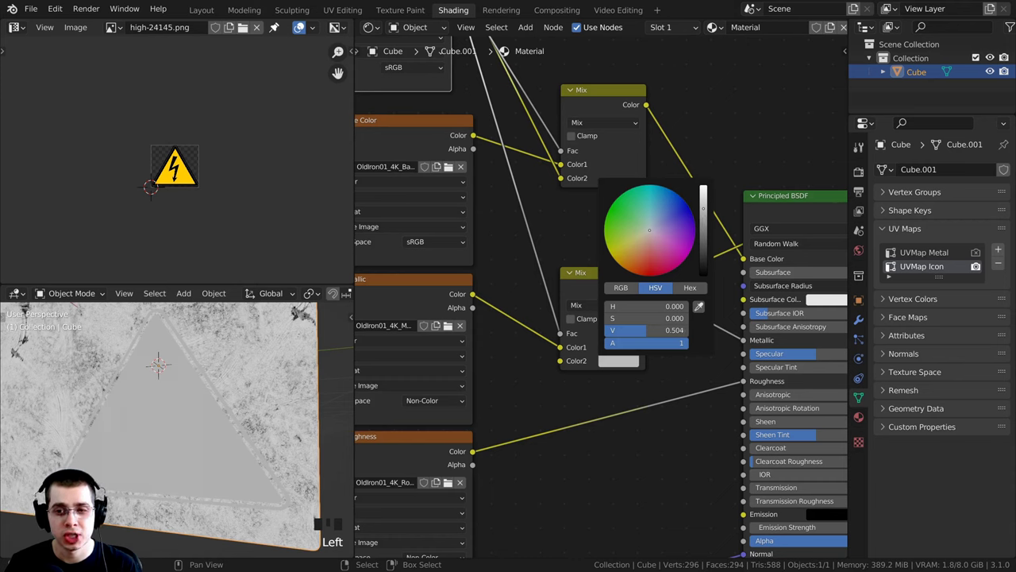
left_click_drag(703, 208, 703, 275)
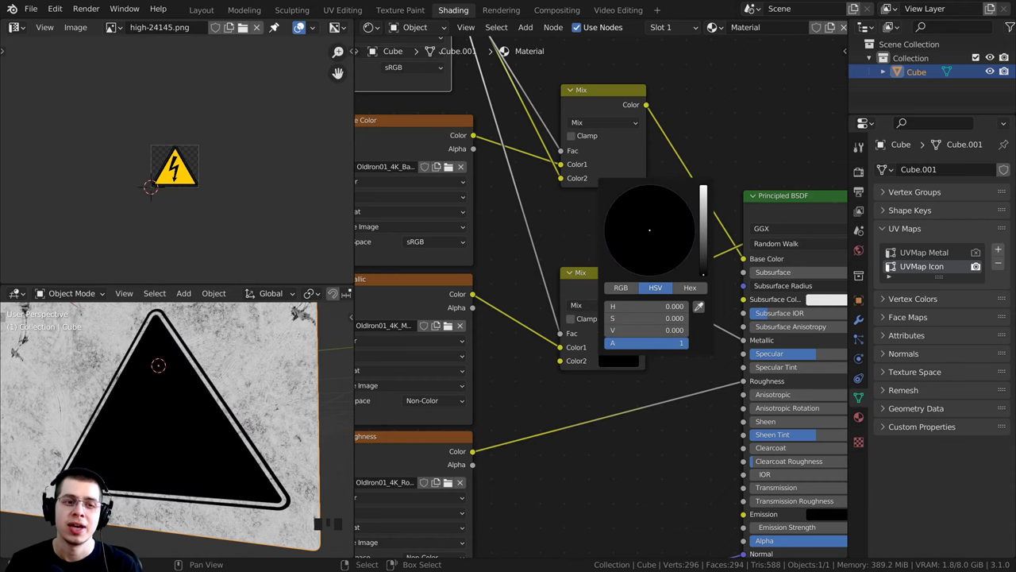
left_click_drag(608, 330, 687, 329)
middle_click_drag(230, 345, 188, 300)
scroll(173, 362, "up", 3)
- Enlarge the 3D viewport by shrinking the image editor above it, and bring the whole sign area into view
left_click_drag(191, 282, 192, 223)
left_click(634, 362)
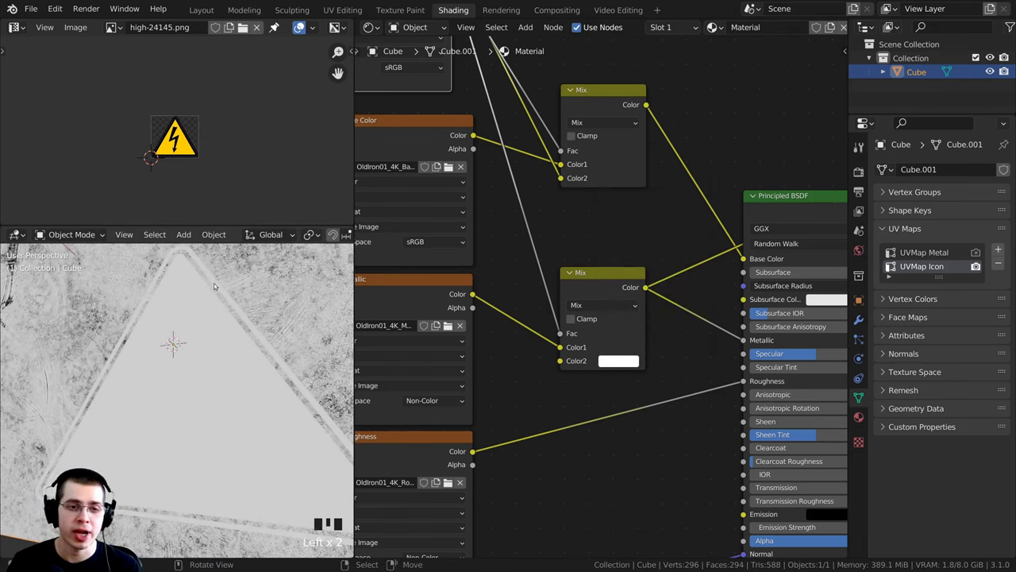
middle_click_drag(214, 283, 185, 428)
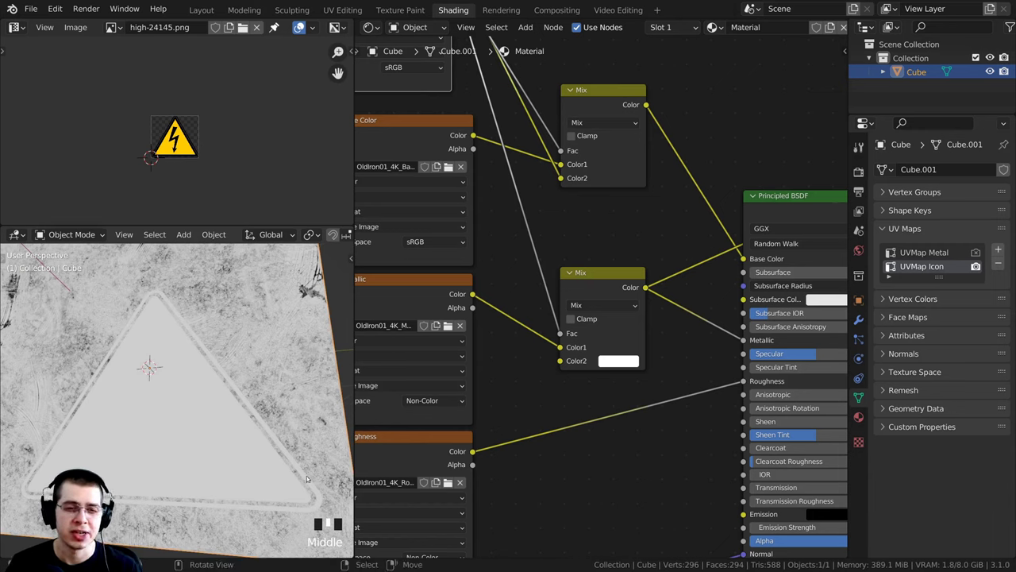
- Try black again as Color2 of the Metallic channel's Mix node, and restore the full Principled BSDF shading on the cube
left_click(624, 361)
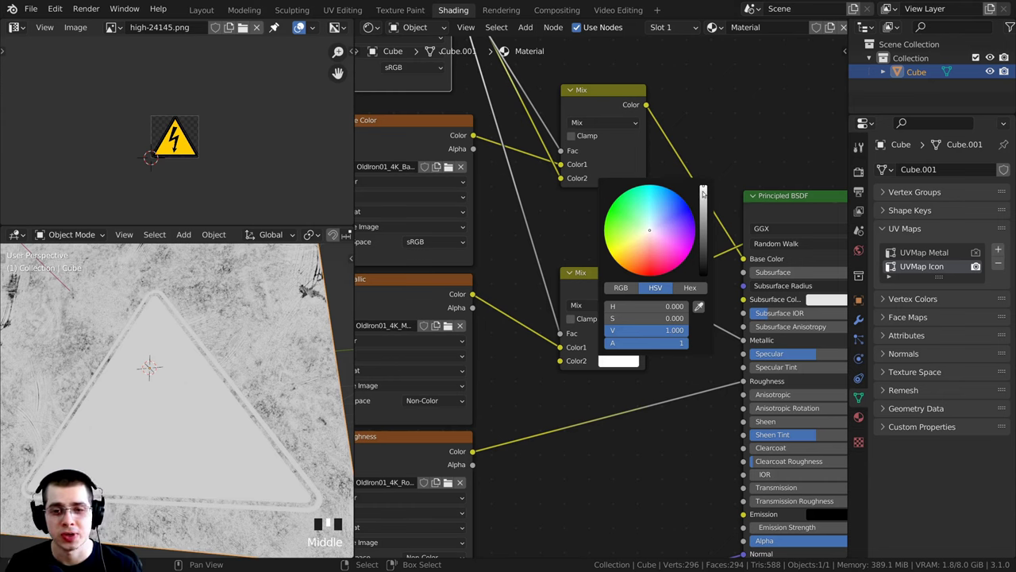
left_click_drag(702, 193, 703, 274)
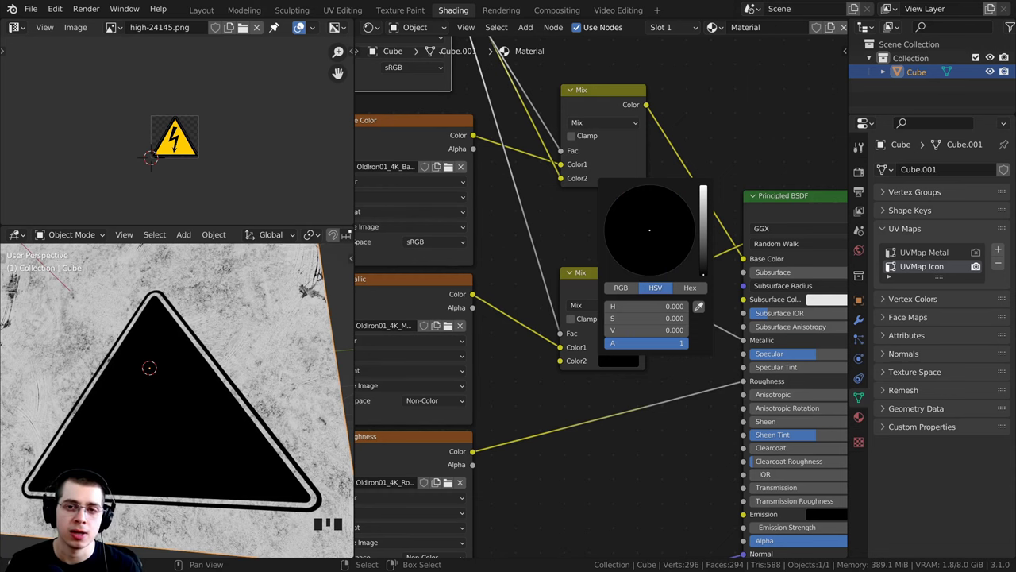
middle_click_drag(786, 204, 694, 204)
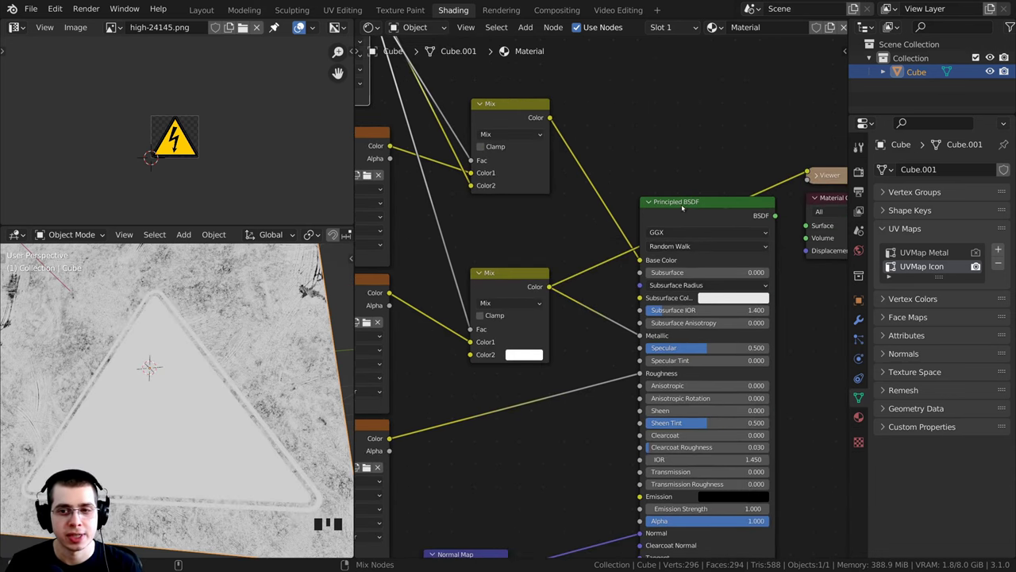
left_click(683, 208, "ctrl+shift")
middle_click_drag(160, 360, 217, 360, "shift")
scroll(217, 357, "up", 2)
scroll(556, 262, "up", 1)
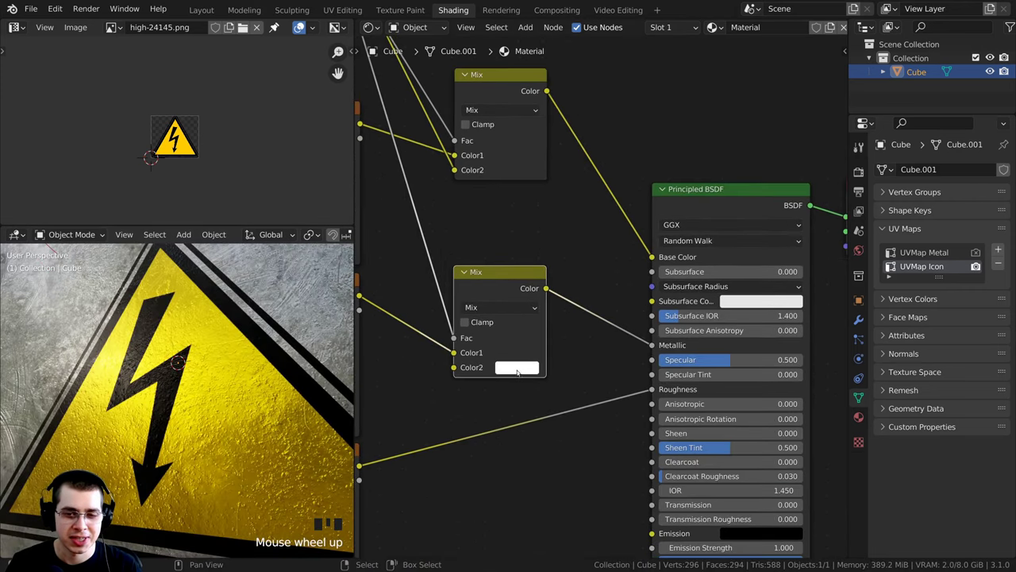
- Set Color2 of the Metallic channel's Mix node to black with a Value of 0, and inspect the sign's surface
left_click(517, 367)
left_click(609, 187)
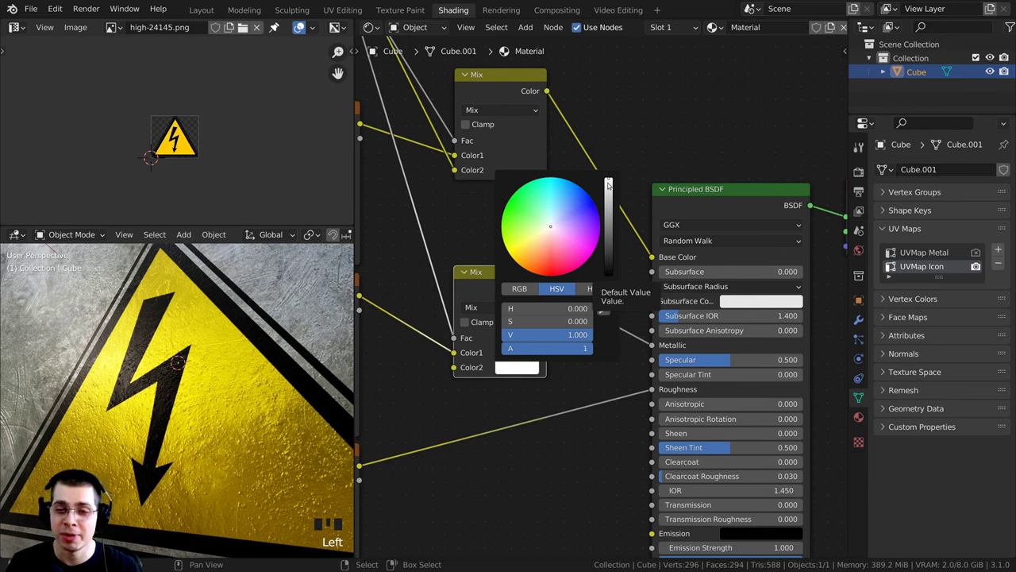
left_click_drag(609, 184, 609, 274)
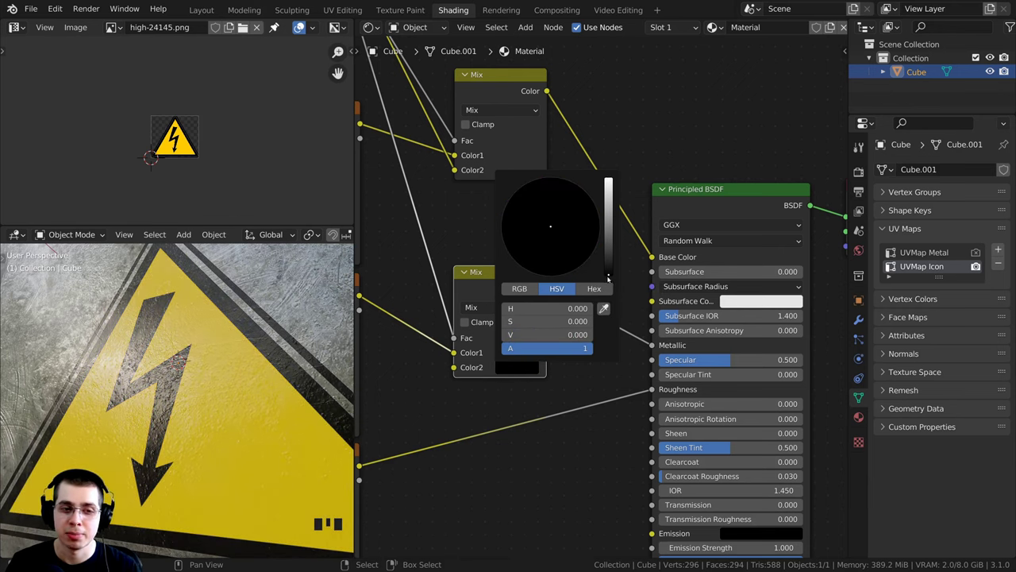
middle_click_drag(215, 301, 242, 275)
middle_click_drag(242, 322, 200, 337)
scroll(231, 314, "up", 3)
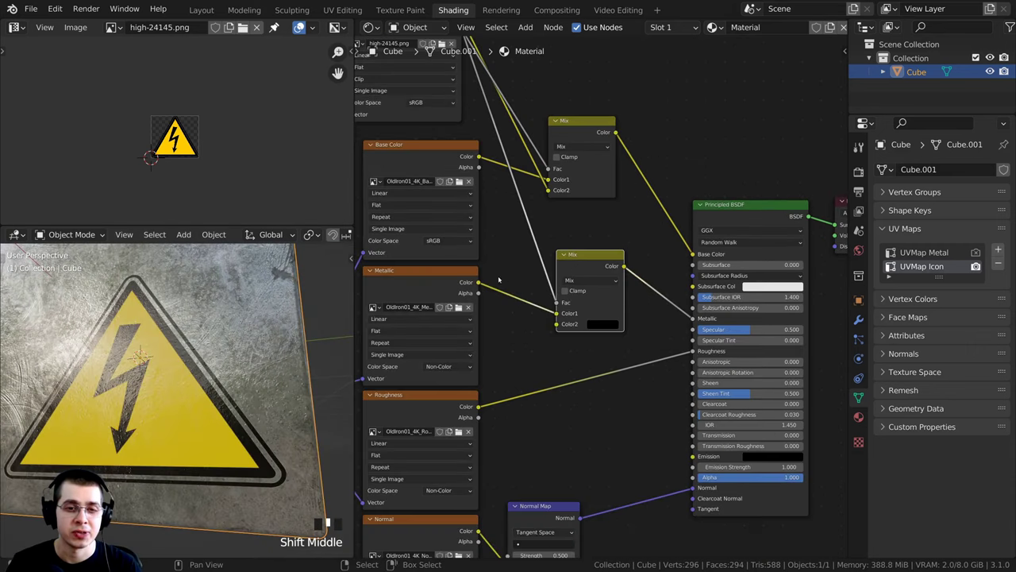
- Move the Metallic channel's Mix node slightly higher, and insert a duplicate of it between the Roughness texture and the Principled BSDF's Roughness input
scroll(461, 398, "up", 1)
middle_click_drag(461, 399, 488, 379, "shift")
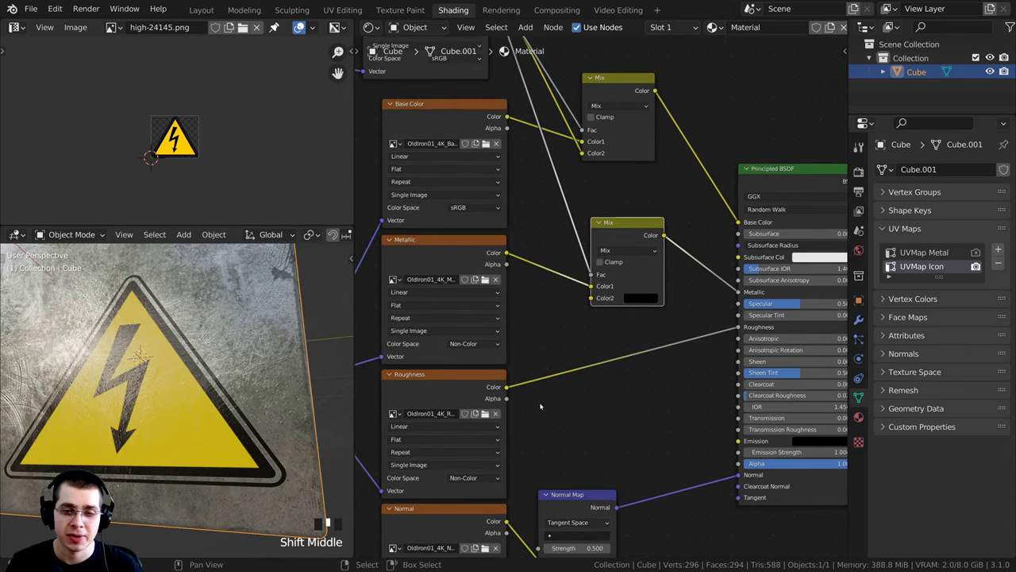
middle_click_drag(540, 406, 539, 399, "shift")
scroll(171, 373, "up", 3)
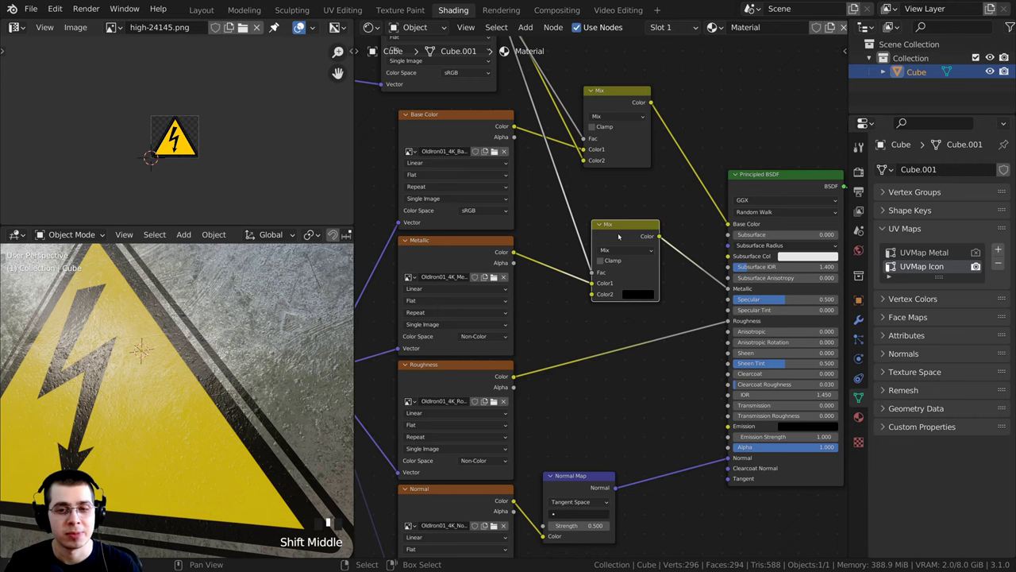
left_click_drag(617, 229, 615, 222)
middle_click_drag(630, 208, 631, 201, "shift")
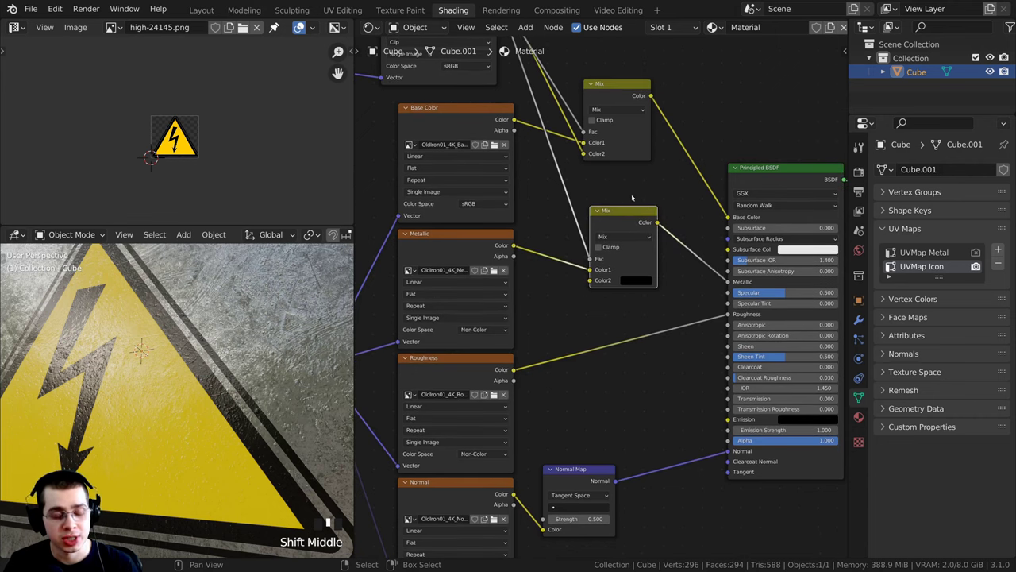
key("shift+d")
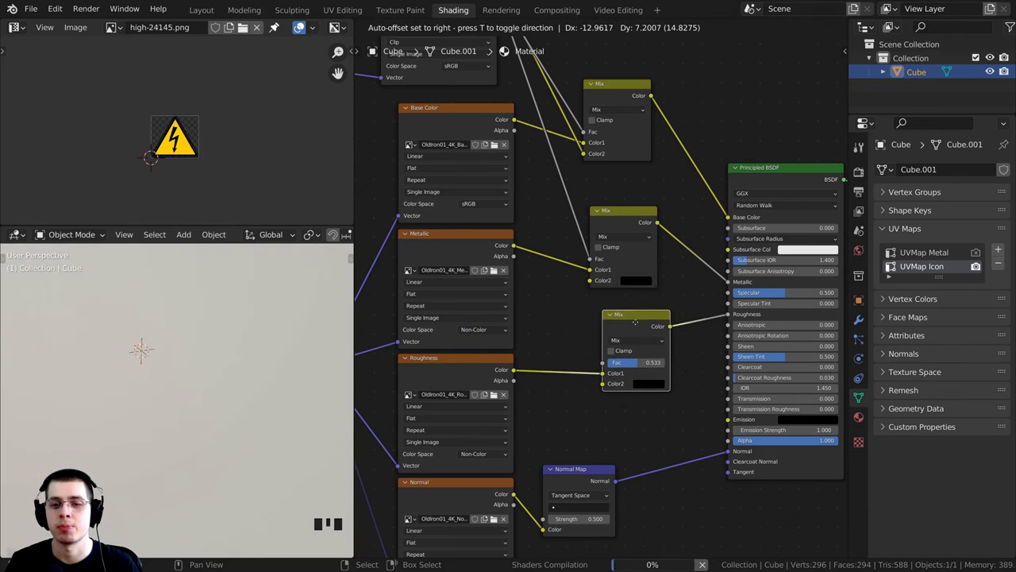
- Place the duplicated Mix node in the Roughness channel and drive its Fac with the Alpha of the high-24145.png texture
left_click(642, 324)
middle_click_drag(530, 120, 530, 161)
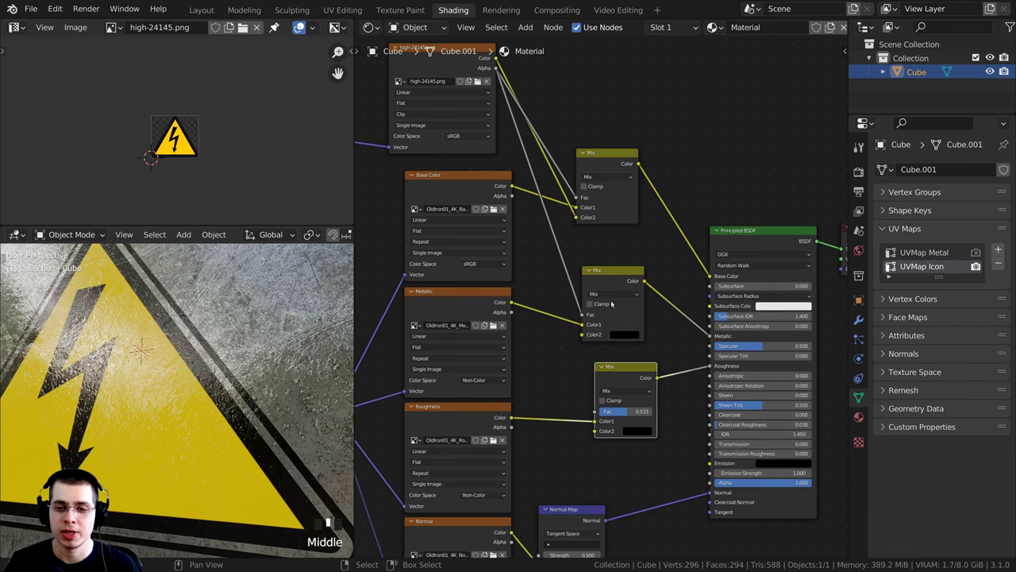
middle_click_drag(605, 287, 618, 289)
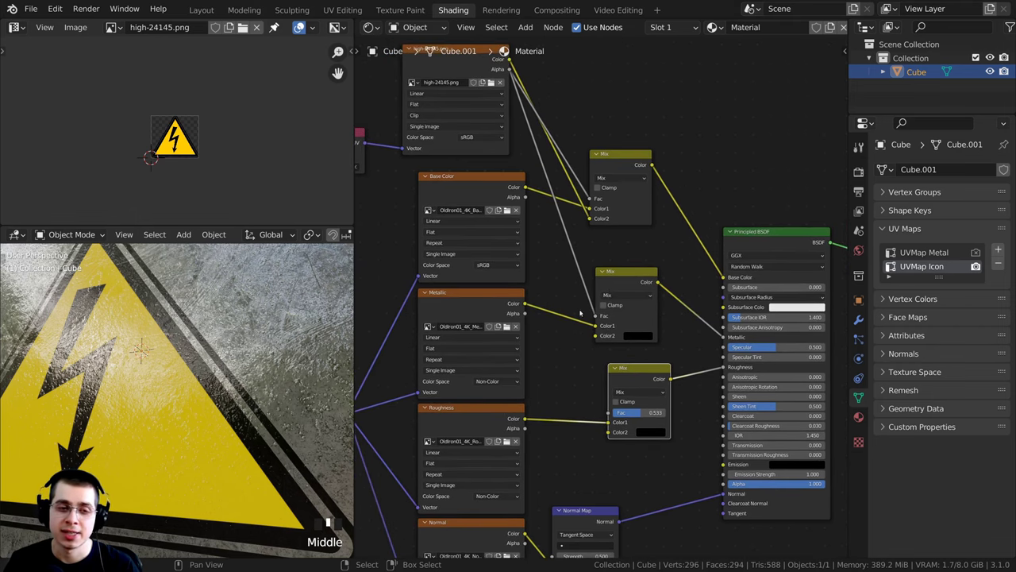
scroll(300, 347, "down", 3)
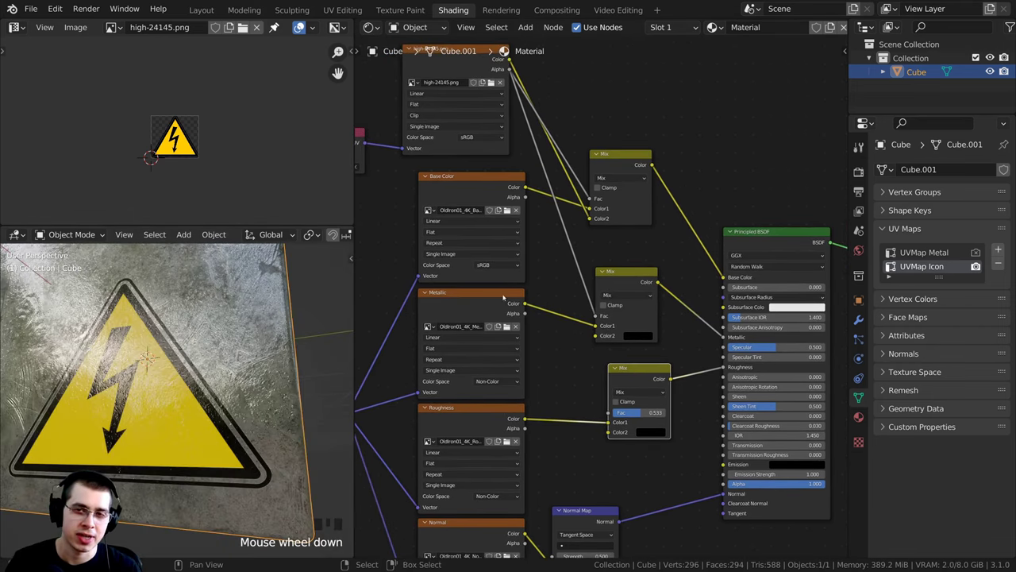
middle_click_drag(550, 284, 554, 287)
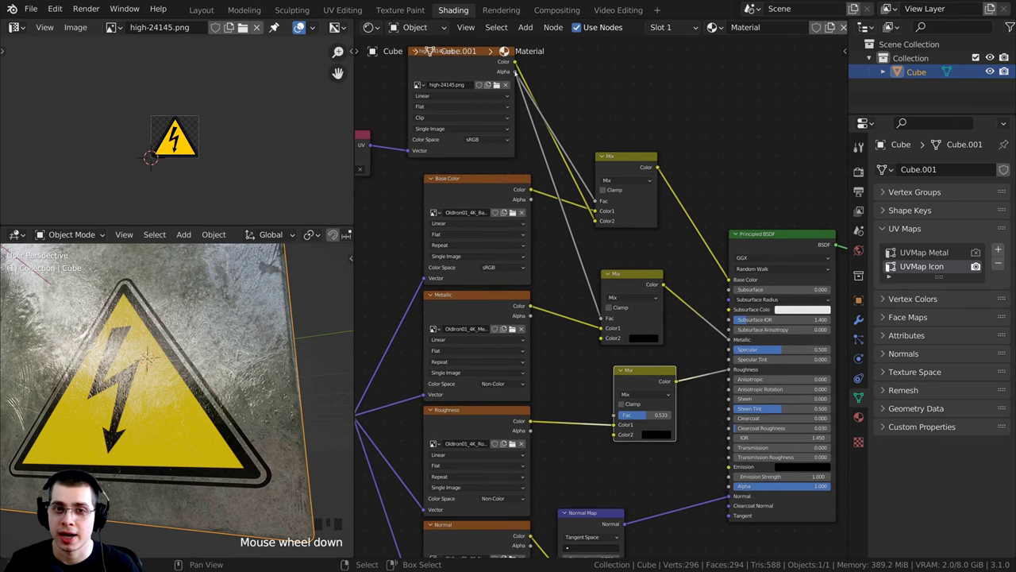
left_click_drag(514, 72, 613, 417)
scroll(603, 373, "up", 3)
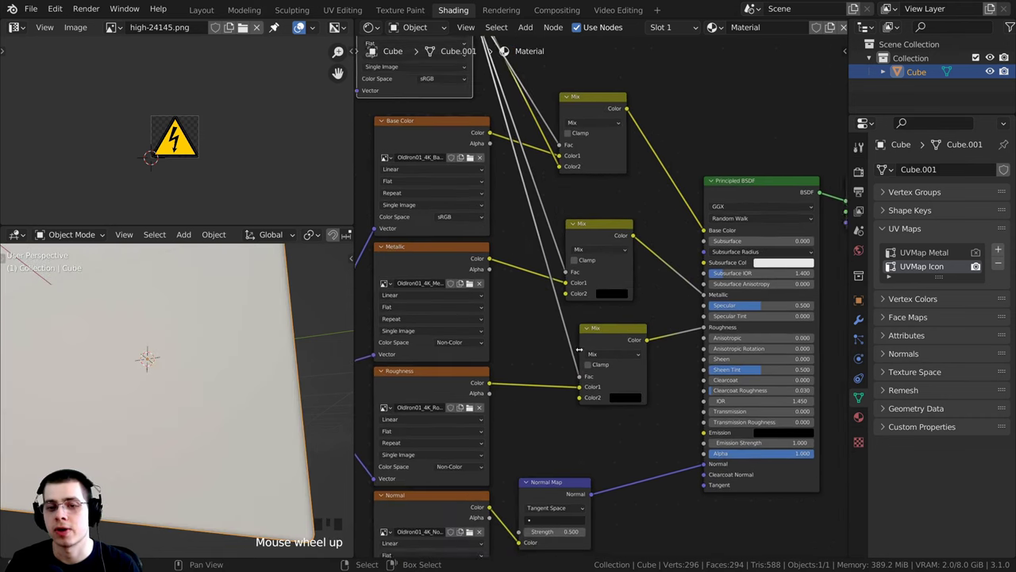
- Preview the Roughness channel's Mix node output on the cube and examine the masked sign area
left_click(593, 334, "ctrl+shift")
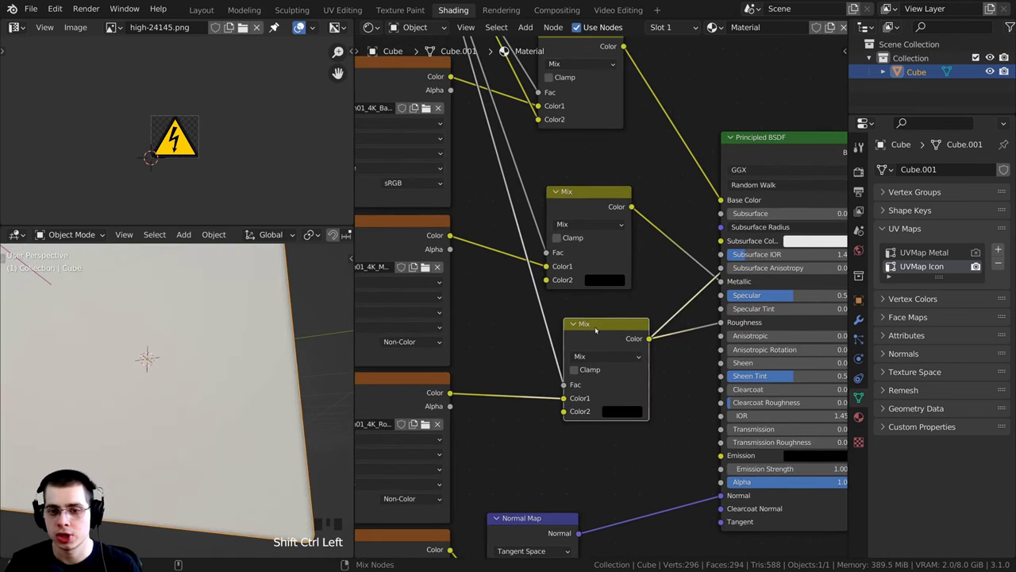
middle_click_drag(214, 343, 238, 347)
scroll(230, 346, "down", 3)
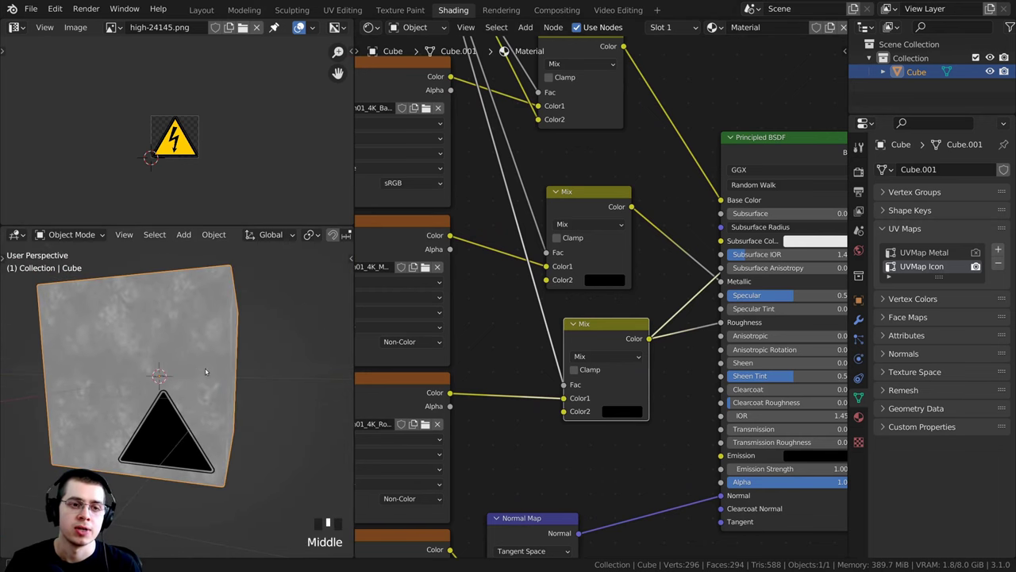
middle_click_drag(411, 375, 516, 335)
scroll(644, 327, "up", 1)
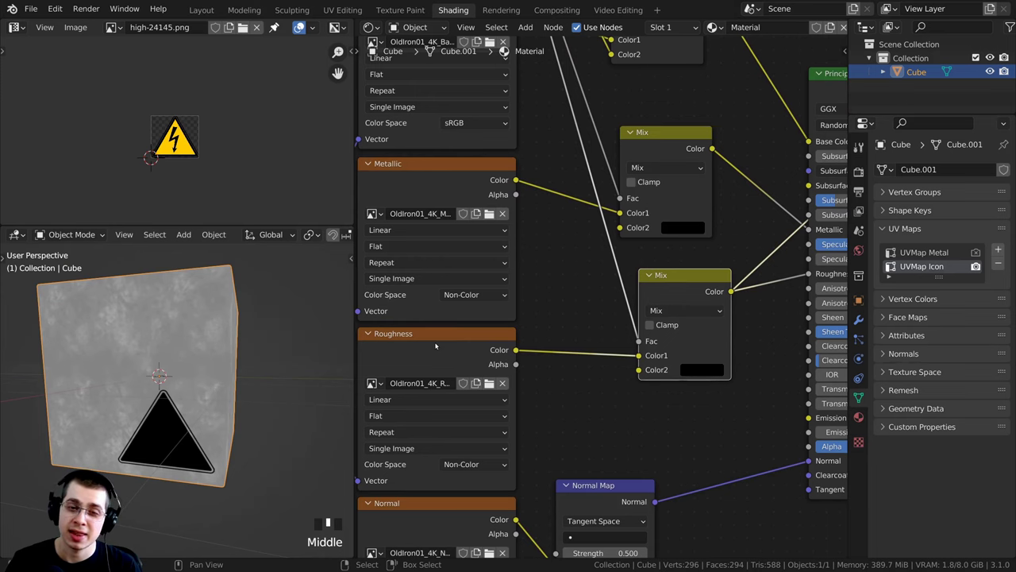
left_click(436, 345)
left_click(704, 297)
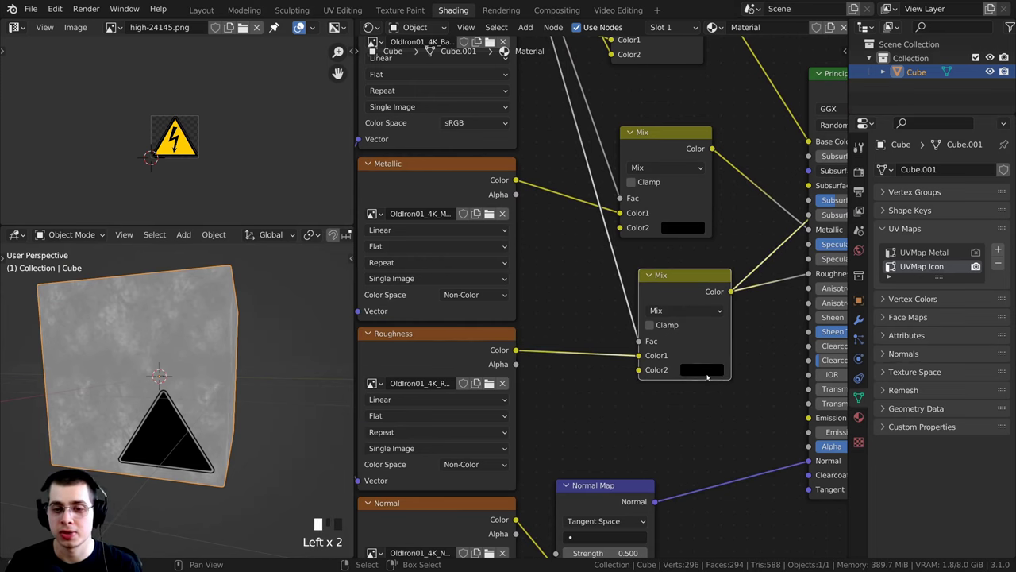
- Try a light grey with a Value of 0.605 as Color2 of the Roughness channel's Mix node
middle_click_drag(737, 373, 686, 371)
scroll(638, 370, "up", 1)
left_click(656, 386)
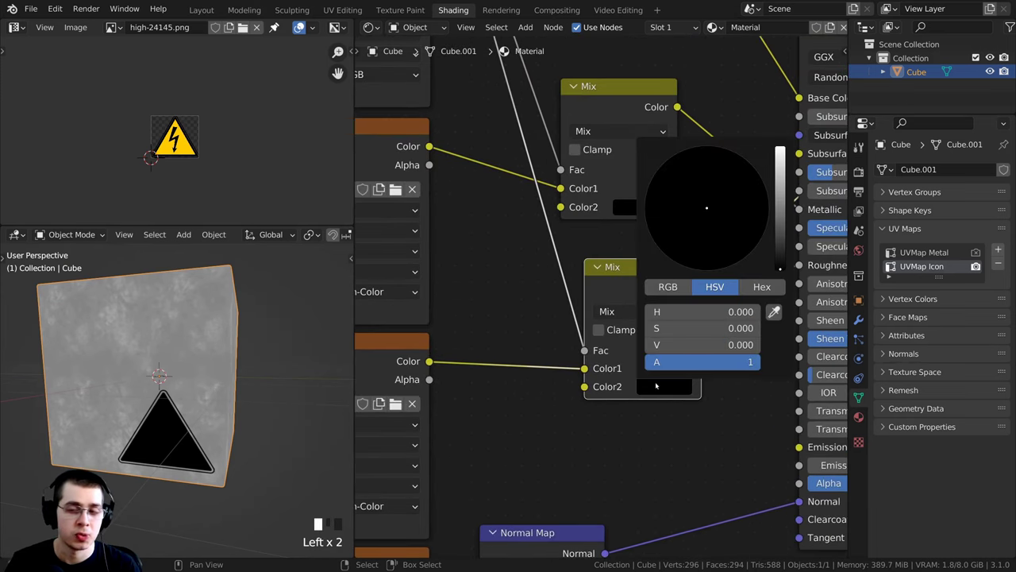
mouse_move(781, 268)
left_mouse_down()
mouse_move(781, 203)
mouse_move(781, 269)
left_mouse_up()
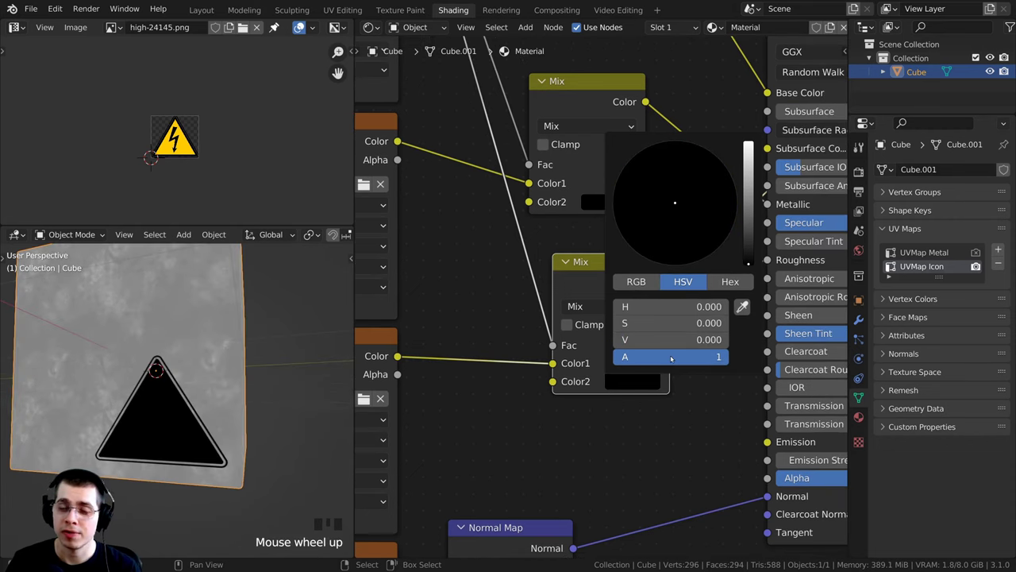
left_click(649, 381)
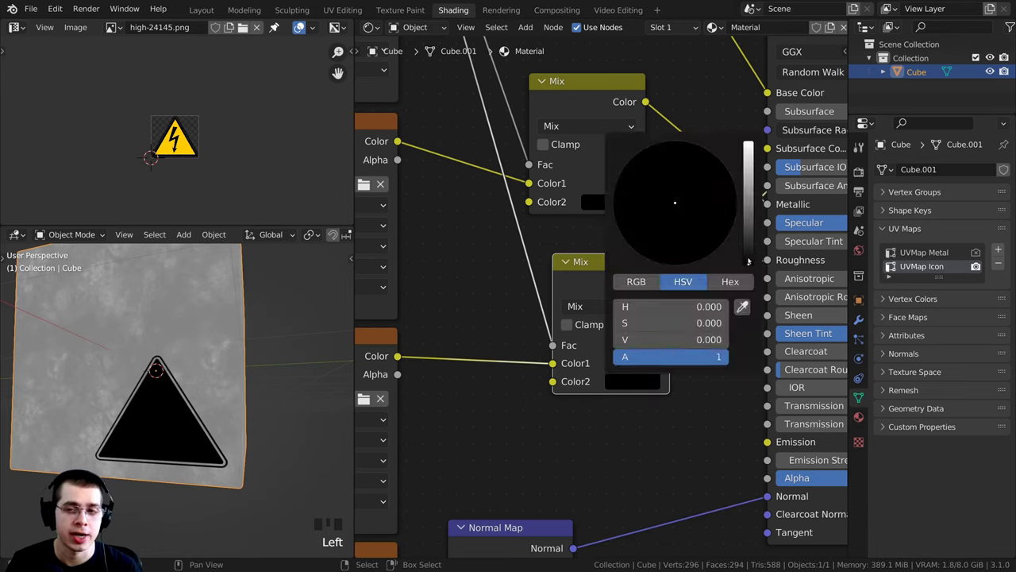
left_click(748, 243)
left_click_drag(749, 242, 748, 166)
scroll(730, 151, "down", 1)
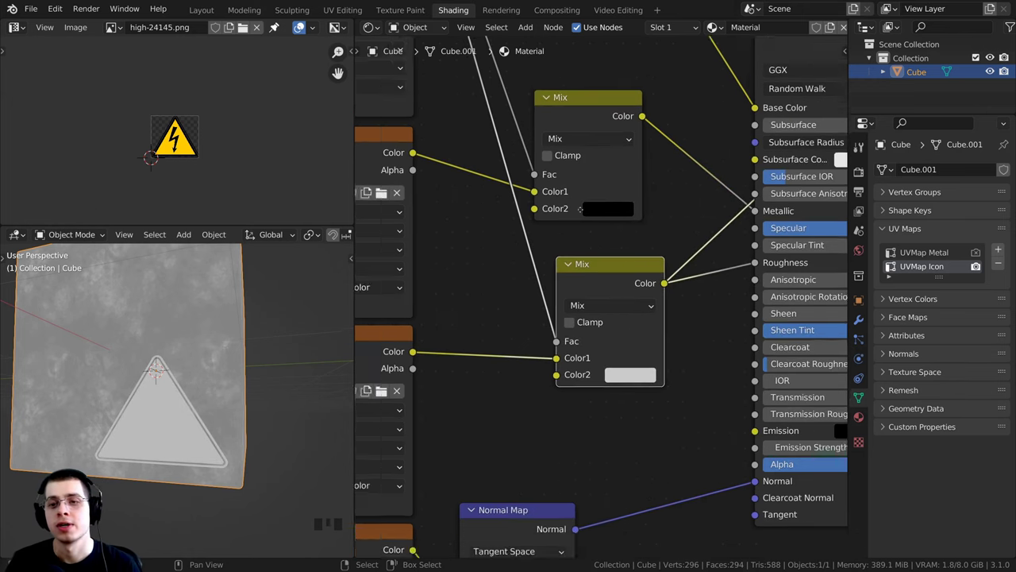
- Restore the full Principled BSDF shading on the cube and inspect the sign's surface
middle_click_drag(730, 151, 602, 210)
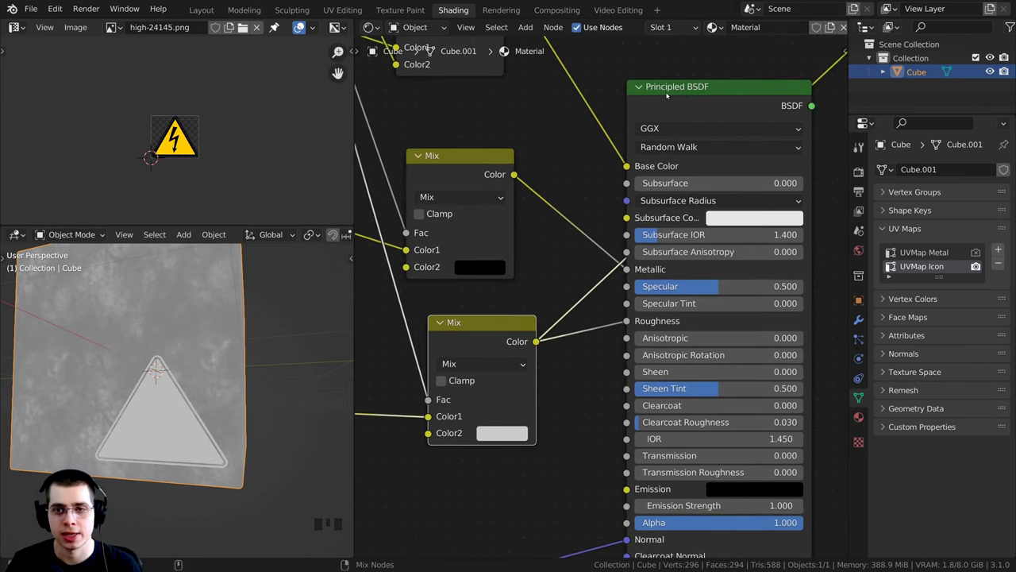
left_click(669, 93, "ctrl+shift")
middle_click_drag(111, 373, 172, 333, "shift")
scroll(164, 395, "up", 3)
scroll(171, 412, "down", 3)
middle_click_drag(507, 427, 549, 436)
- Try black as Color2 of the Roughness channel's Mix node, and inspect the sign's reflections
left_click(547, 438)
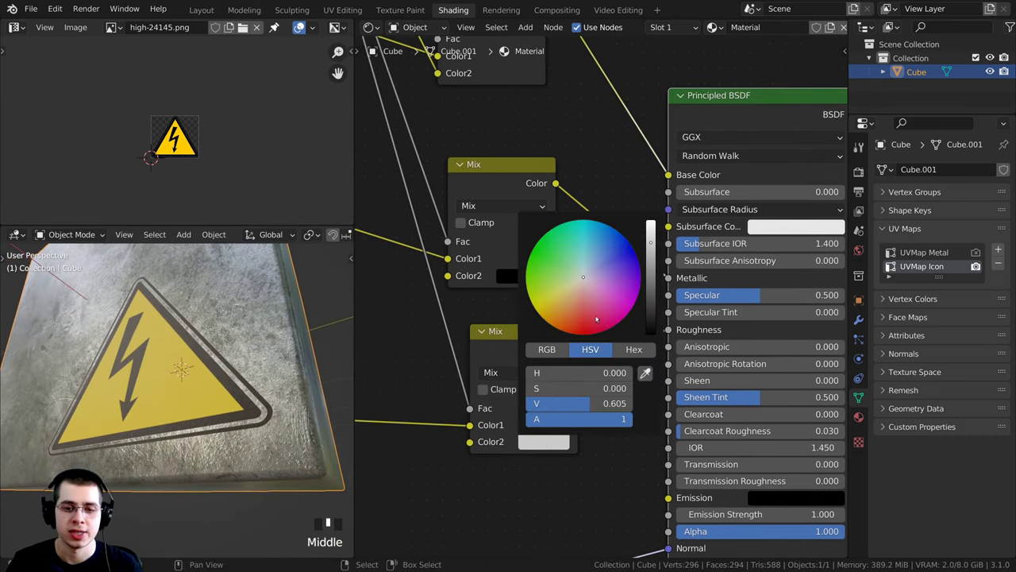
left_click_drag(651, 243, 651, 335)
middle_click_drag(176, 378, 135, 348)
scroll(176, 389, "up", 2)
scroll(135, 347, "down", 3)
- Set Color2 of the Roughness channel's Mix node to a grey with a Value of 0.173, and check the sign's shine
left_click(545, 441)
mouse_move(651, 326)
left_mouse_down()
mouse_move(651, 221)
mouse_move(651, 290)
mouse_move(651, 254)
mouse_move(651, 282)
left_mouse_up()
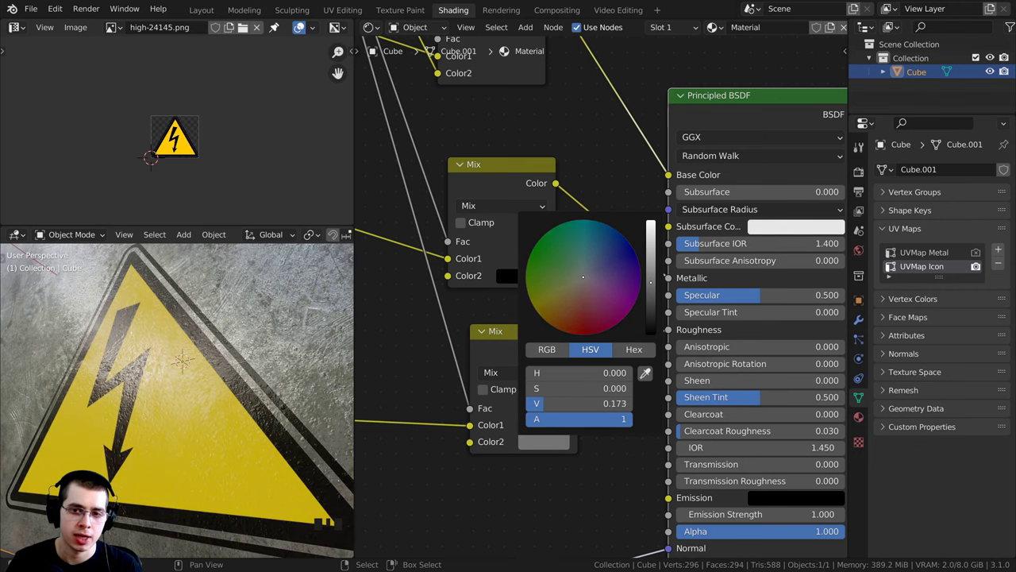
middle_click_drag(214, 373, 191, 397)
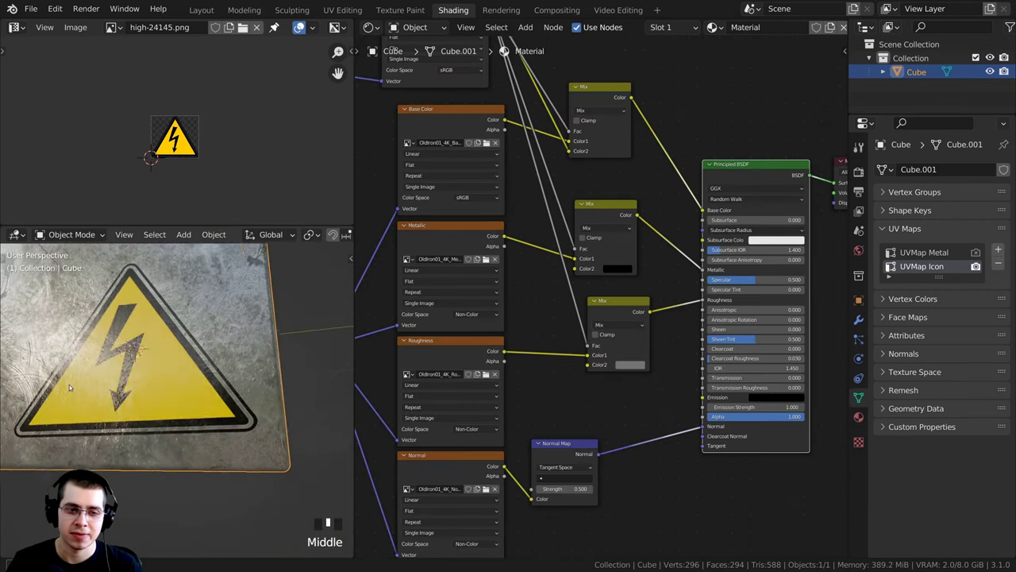
middle_click_drag(191, 397, 203, 375, "shift")
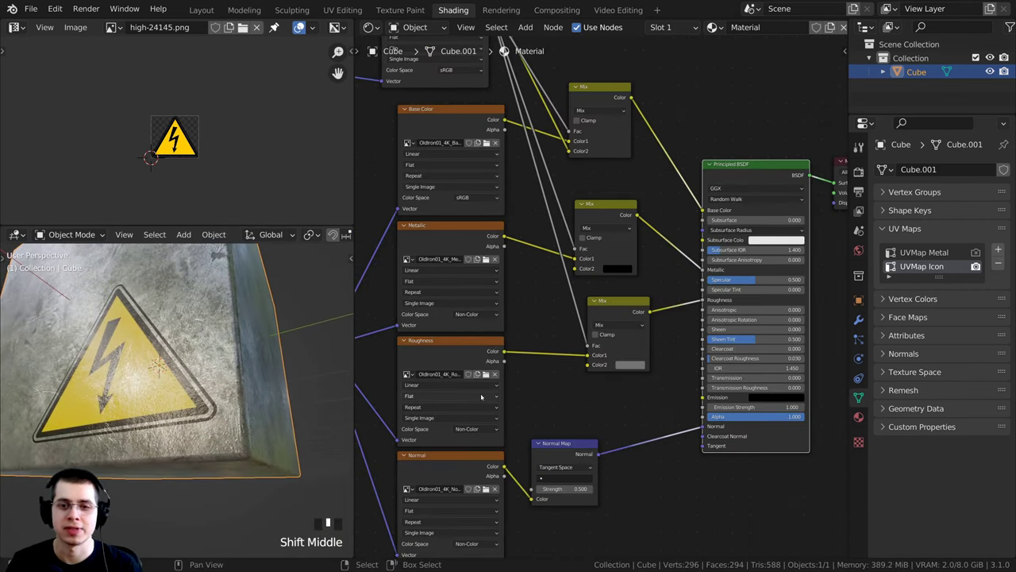
- Examine the Normal texture's nodes and how the metal's surface bumps affect the warning sign up close
middle_click_drag(481, 397, 509, 359, "shift")
middle_click_drag(533, 415, 550, 371, "shift")
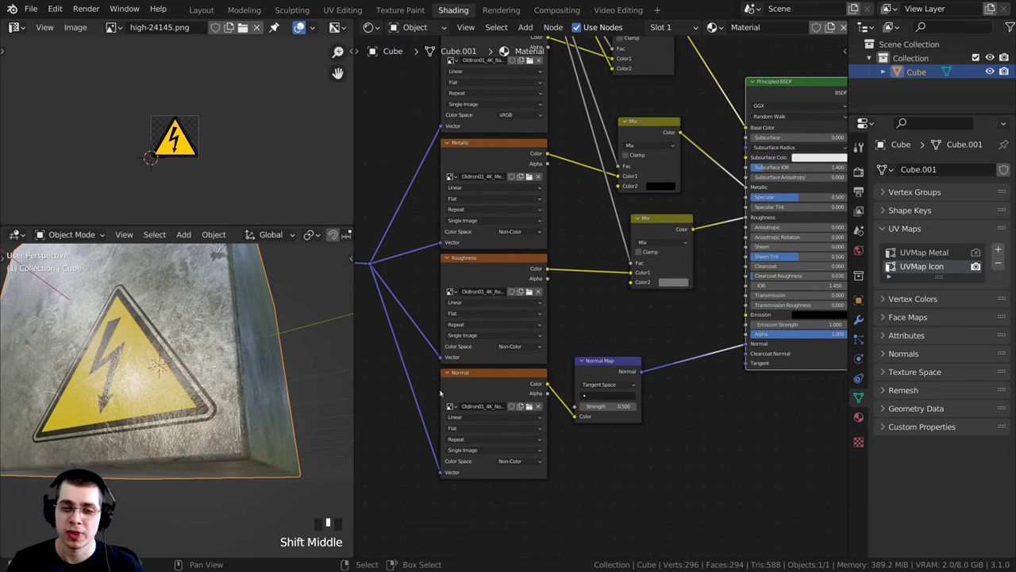
scroll(540, 377, "up", 3)
scroll(159, 399, "up", 3)
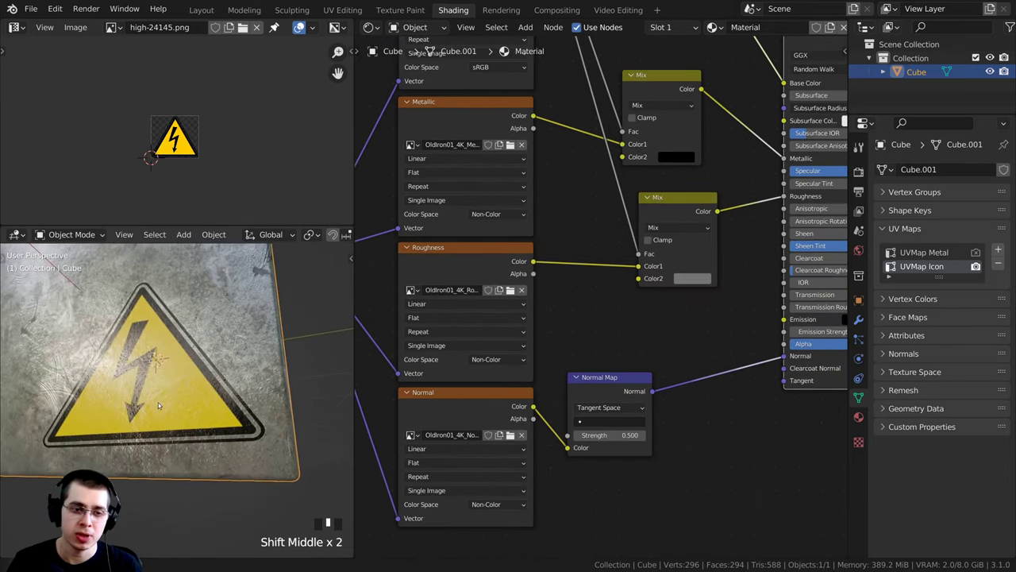
middle_click_drag(158, 396, 158, 375, "shift")
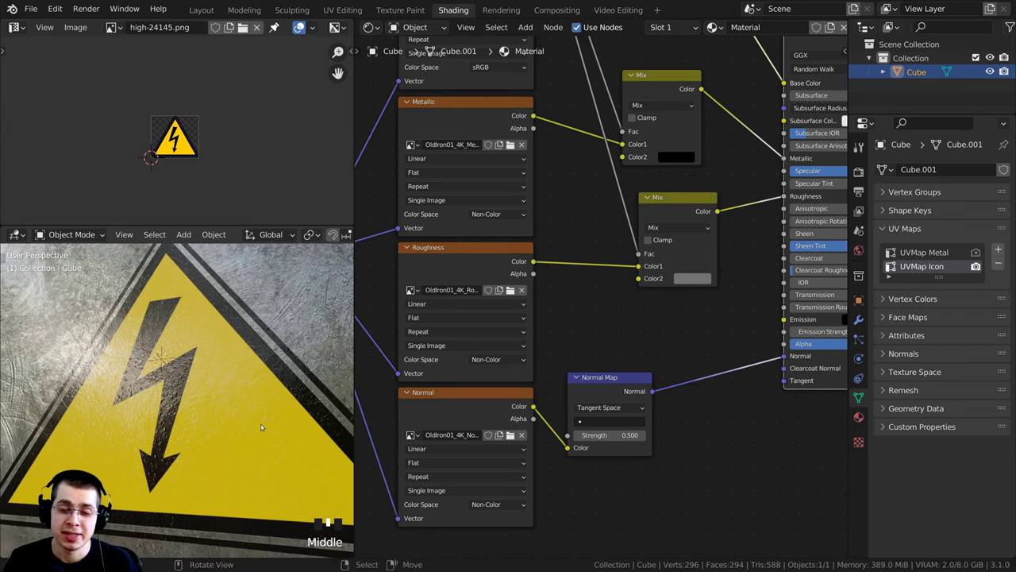
scroll(241, 408, "up", 3)
scroll(240, 405, "down", 3)
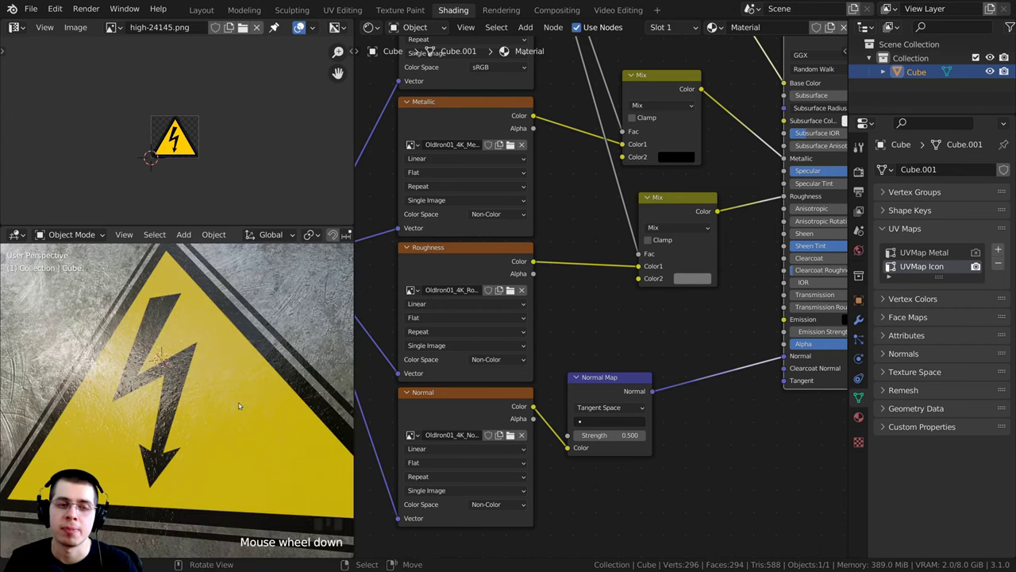
middle_click_drag(238, 403, 233, 404)
scroll(232, 400, "up", 3)
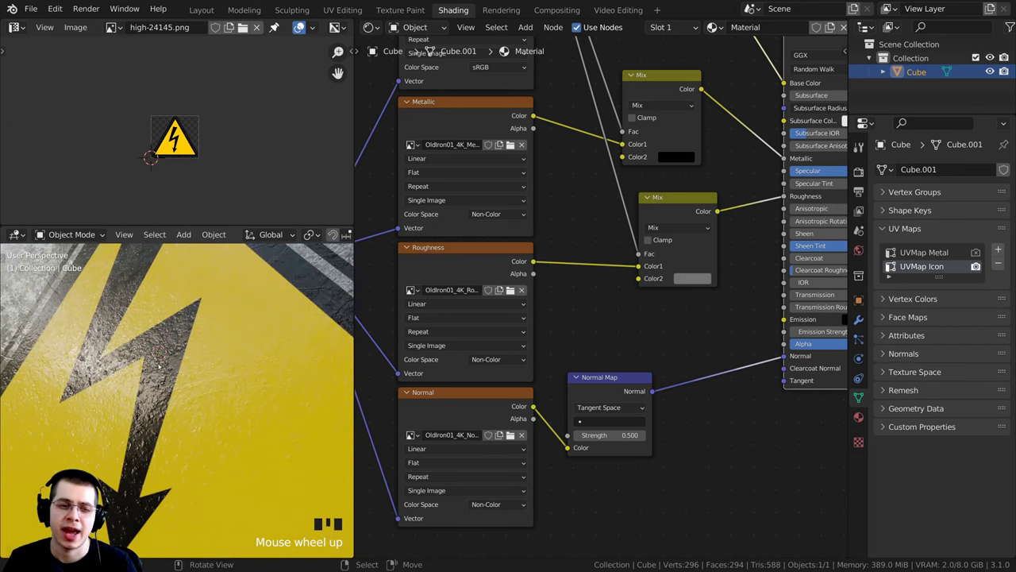
scroll(185, 344, "down", 3)
- Move the Normal Map node away from the Normal texture, and insert a duplicate of the Roughness channel's Mix node between them
left_click_drag(598, 391, 711, 359)
middle_click_drag(642, 303, 700, 271)
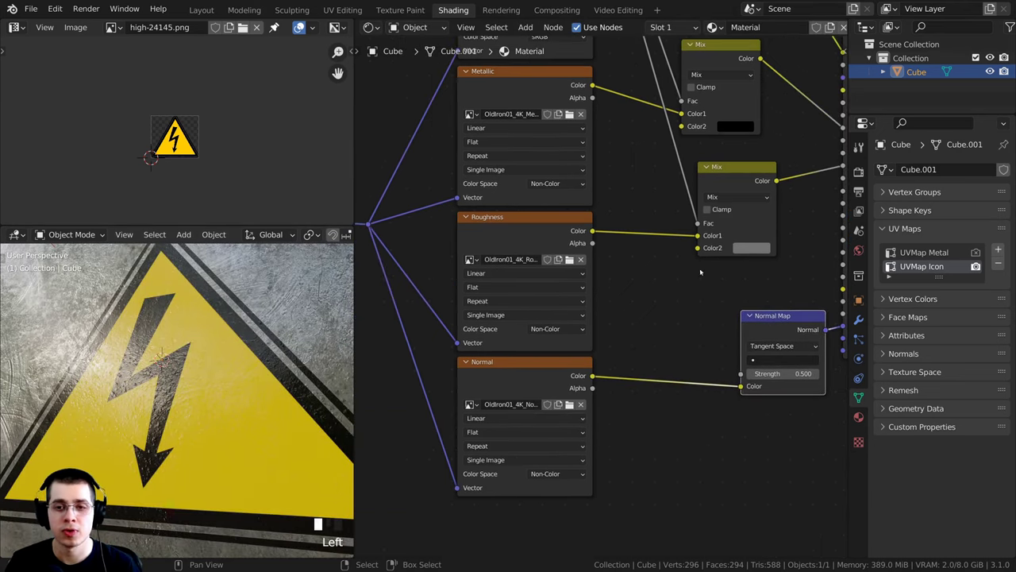
left_click(721, 180)
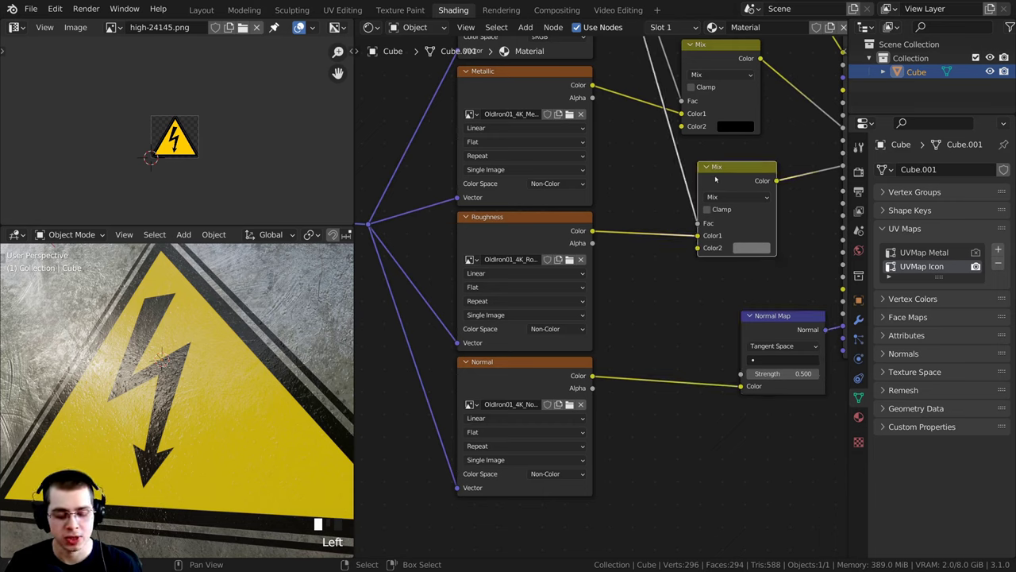
key("shift+s")
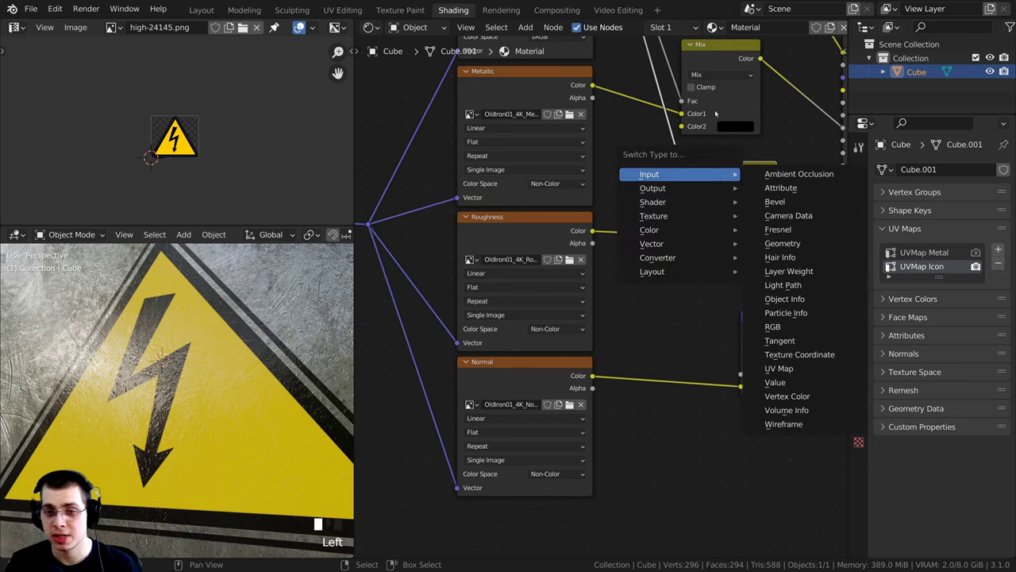
key("Escape")
key("shift+d")
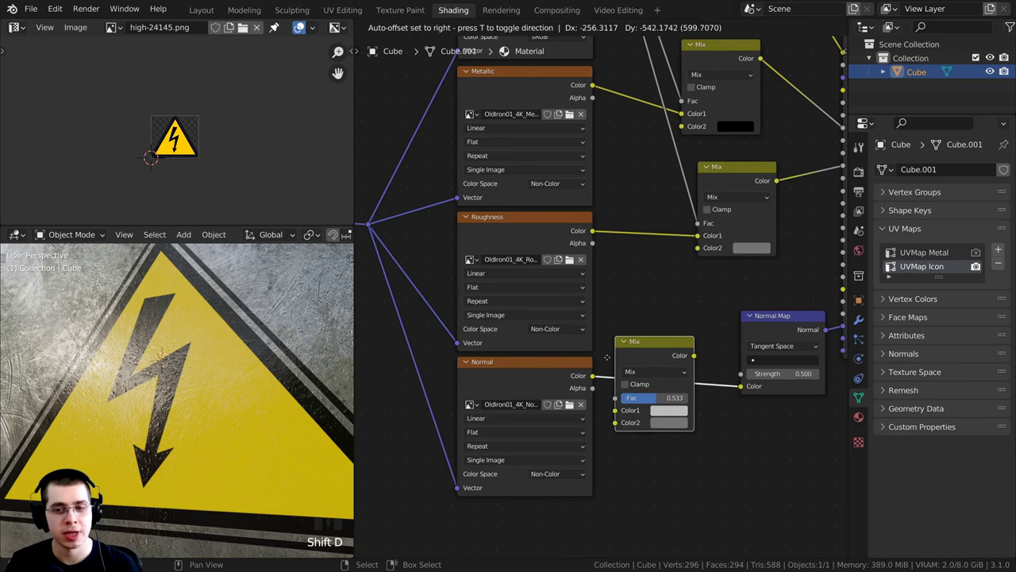
left_click(603, 354)
middle_click_drag(603, 354, 552, 352)
left_click_drag(615, 340, 607, 336)
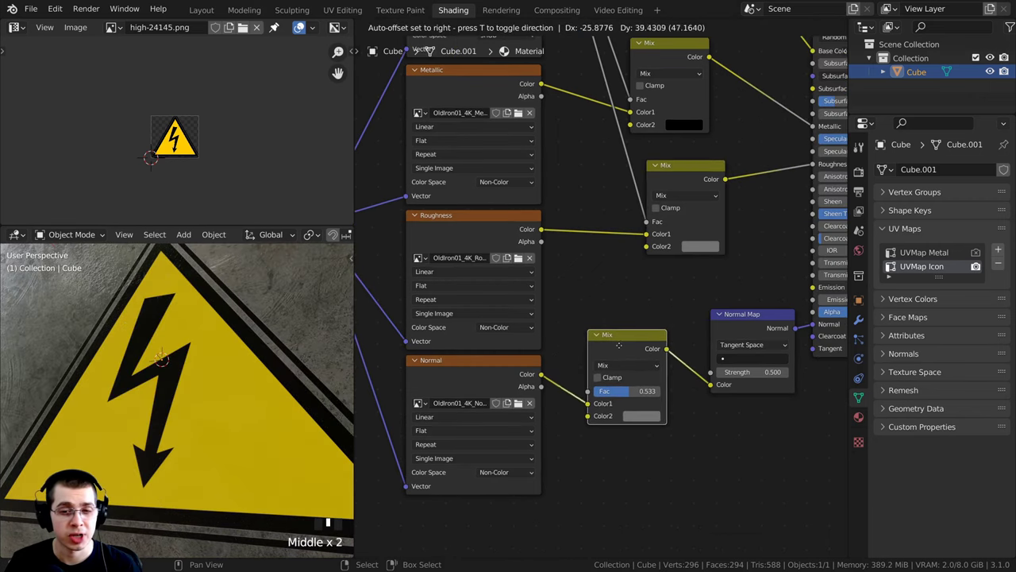
- Connect the high-24145.png texture's Alpha to the Fac of the Normal channel's Mix node, and preview that node's output on the cube
left_click(468, 367)
scroll(556, 324, "down", 4)
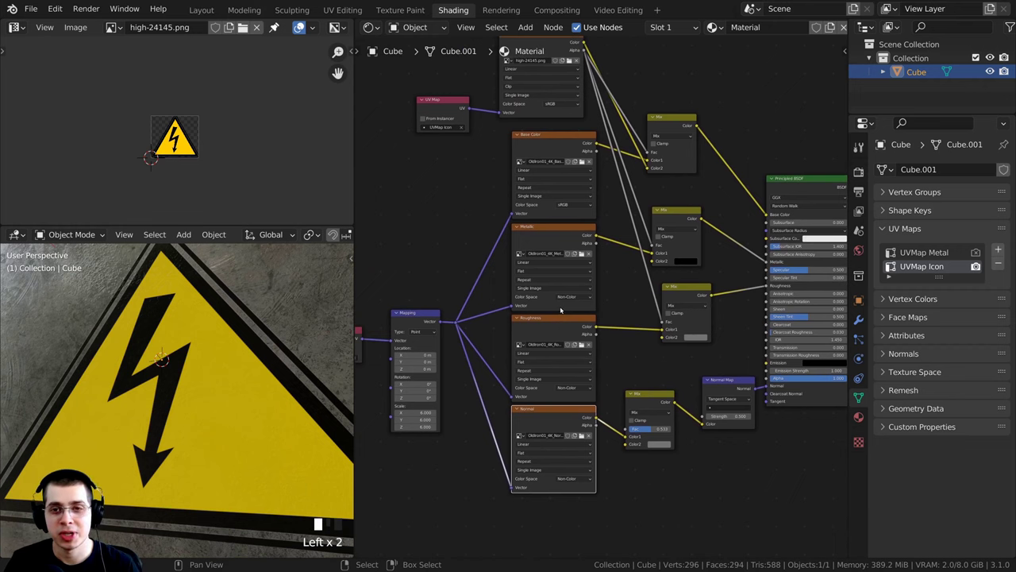
middle_click_drag(561, 309, 556, 312)
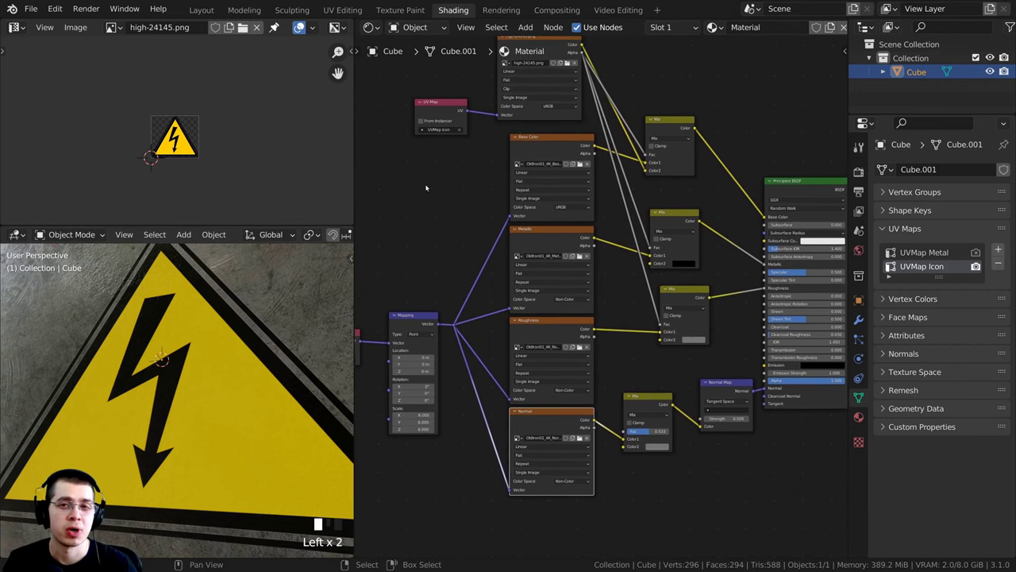
scroll(467, 169, "up", 1)
middle_click_drag(499, 170, 493, 209)
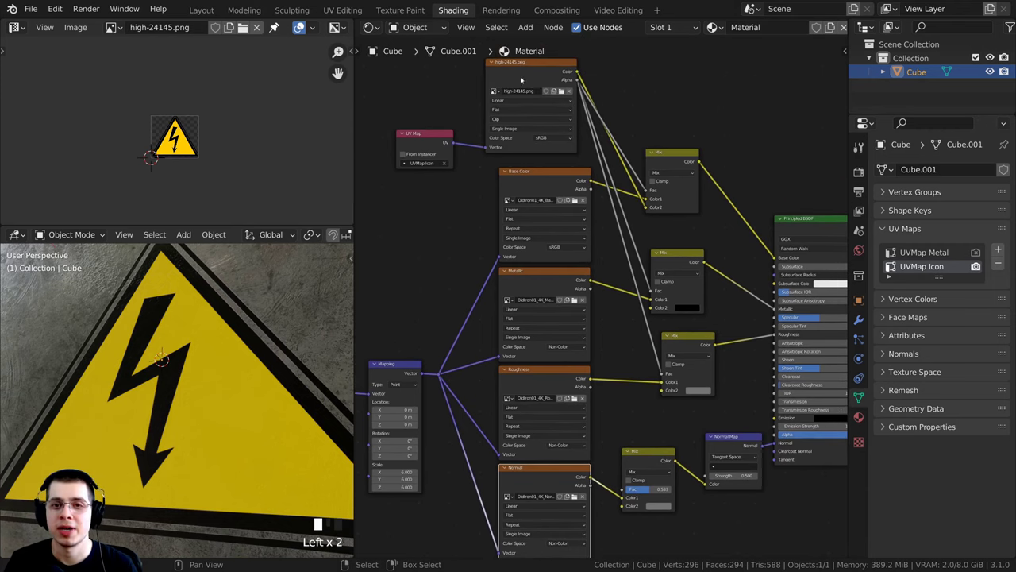
scroll(521, 63, "up", 2, "shift")
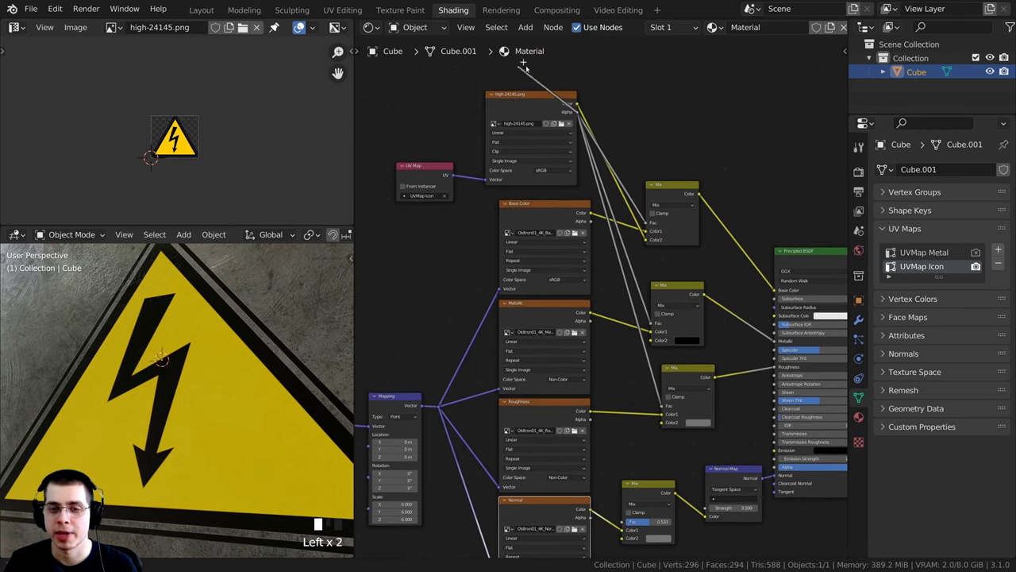
left_click_drag(577, 111, 624, 353)
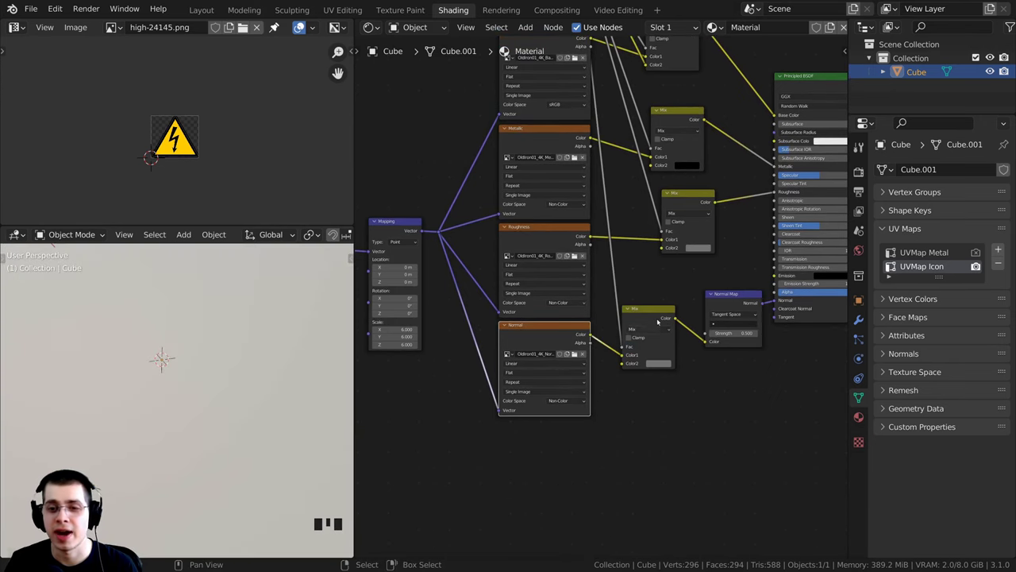
scroll(669, 307, "up", 5)
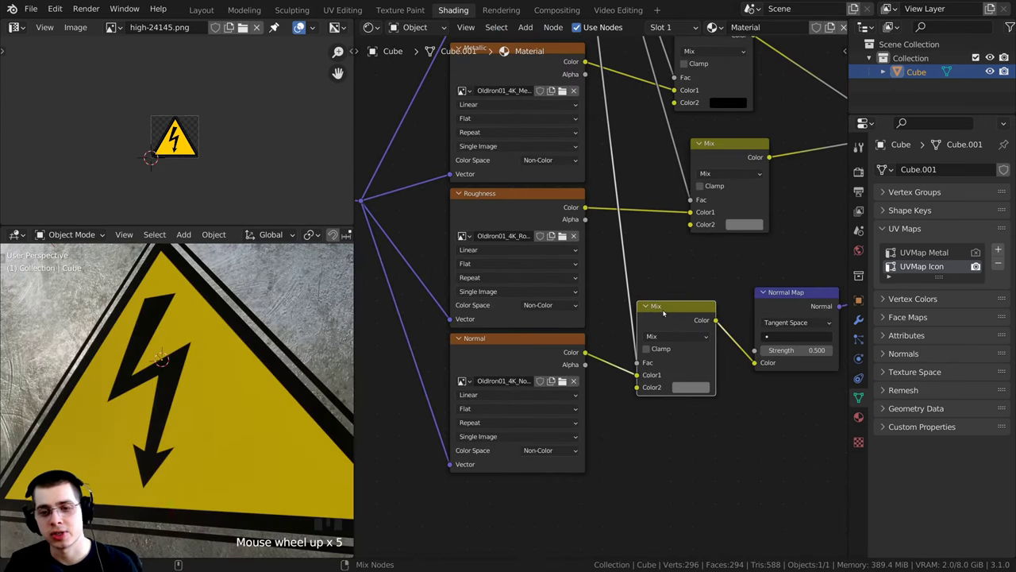
left_click(665, 316, "ctrl+shift")
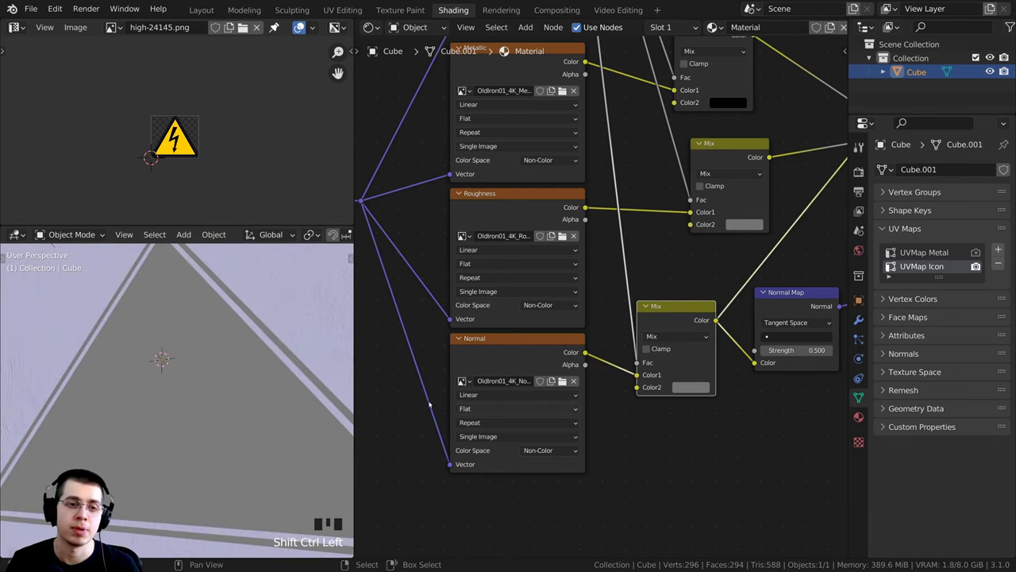
- Set Color2 of the Normal channel's Mix node to black with a Value of 0 and check its preview on the cube
scroll(274, 413, "down", 3)
middle_click_drag(274, 413, 311, 427)
scroll(738, 381, "up", 2)
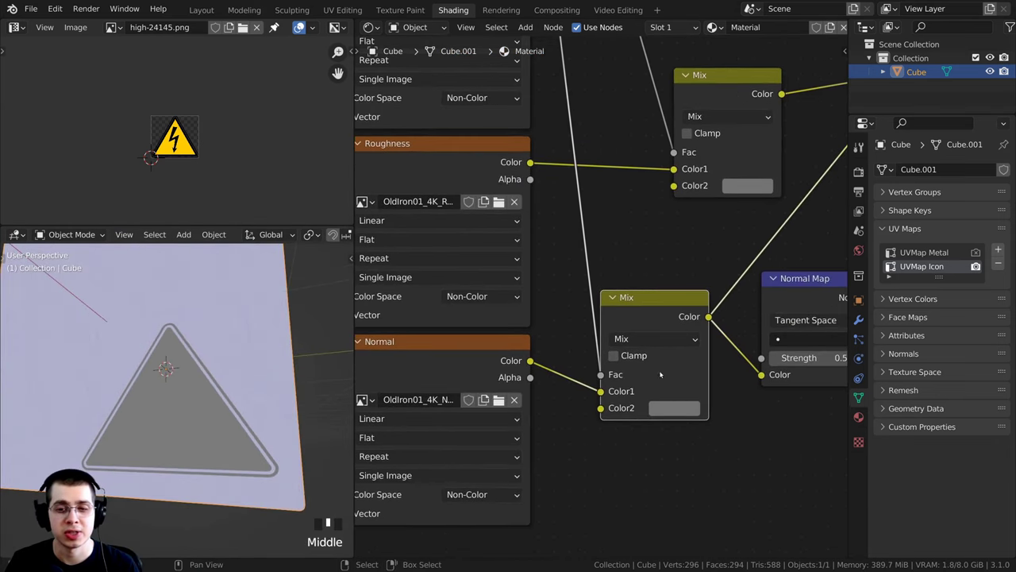
left_click(680, 410)
left_click_drag(781, 252, 781, 296)
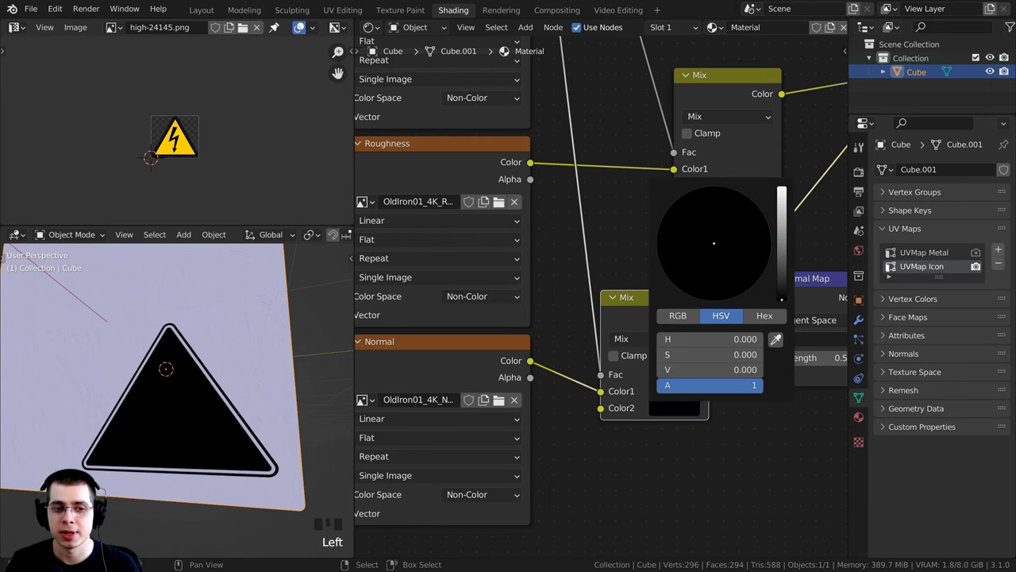
middle_click_drag(135, 363, 262, 444)
- Switch the cube's preview back to the Principled BSDF and inspect the warning sign's surface up close
scroll(542, 215, "down", 1)
scroll(541, 216, "down", 2)
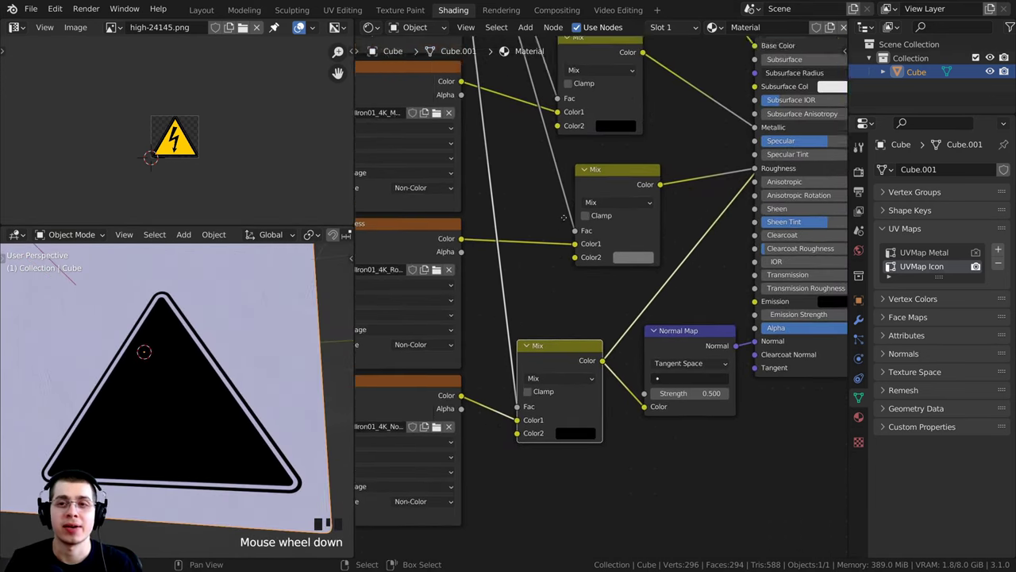
left_click(691, 108, "ctrl+shift")
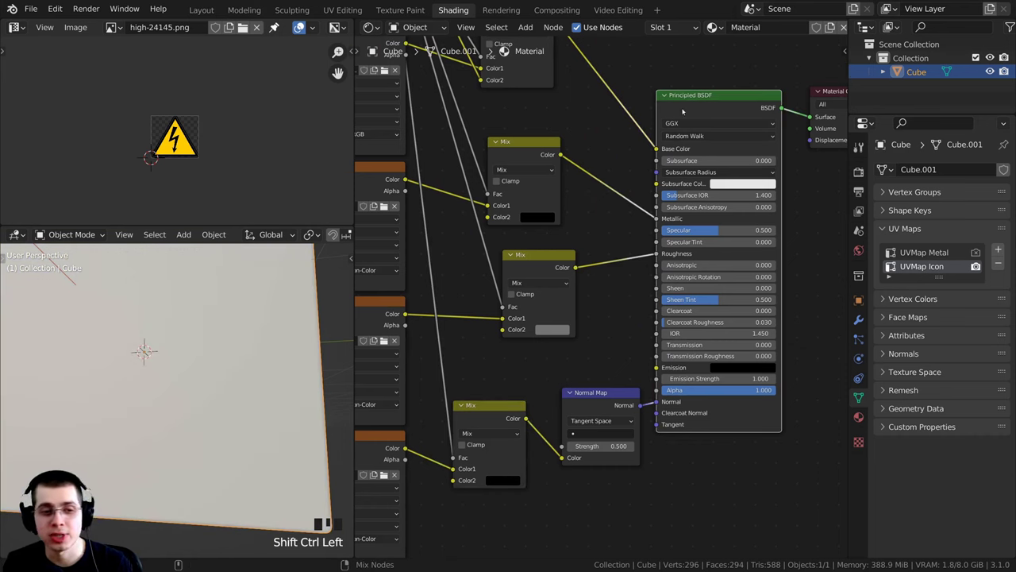
middle_click_drag(162, 318, 191, 397, "shift")
scroll(165, 346, "up", 3)
scroll(191, 397, "up", 2)
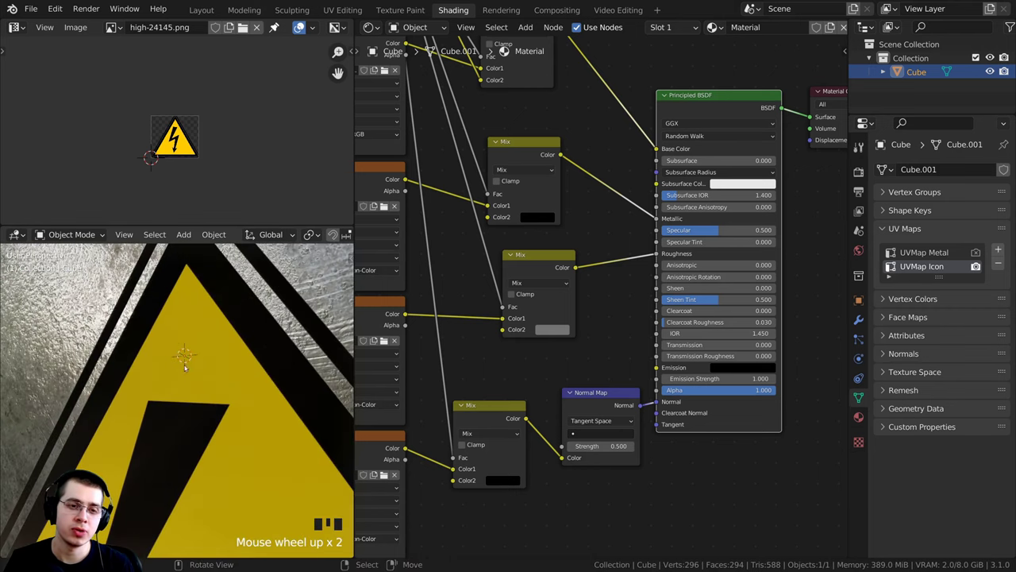
scroll(167, 315, "down", 1)
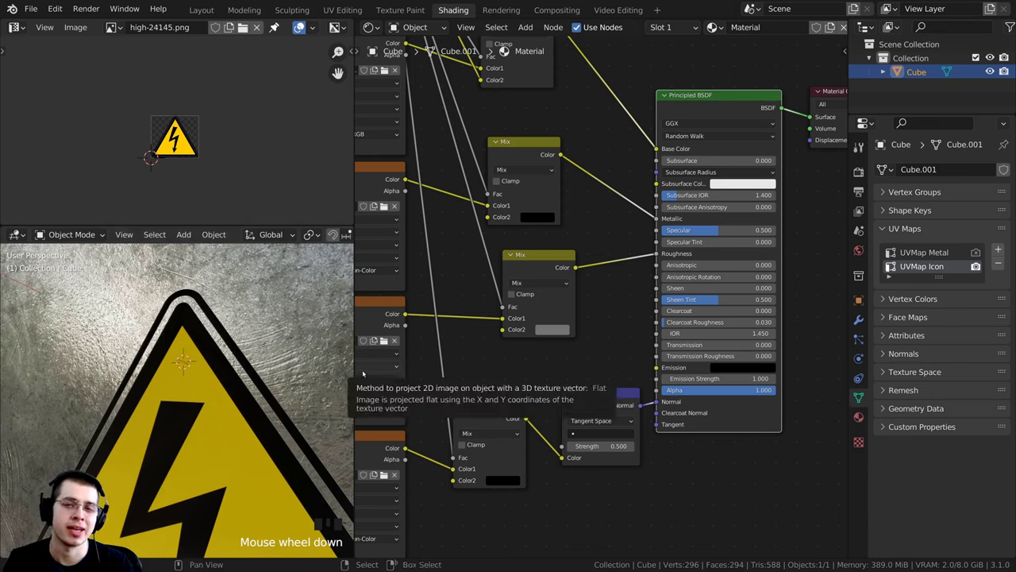
- Insert a Bump node between the Normal Map node and the Principled BSDF's Normal input
left_click_drag(588, 411, 563, 405)
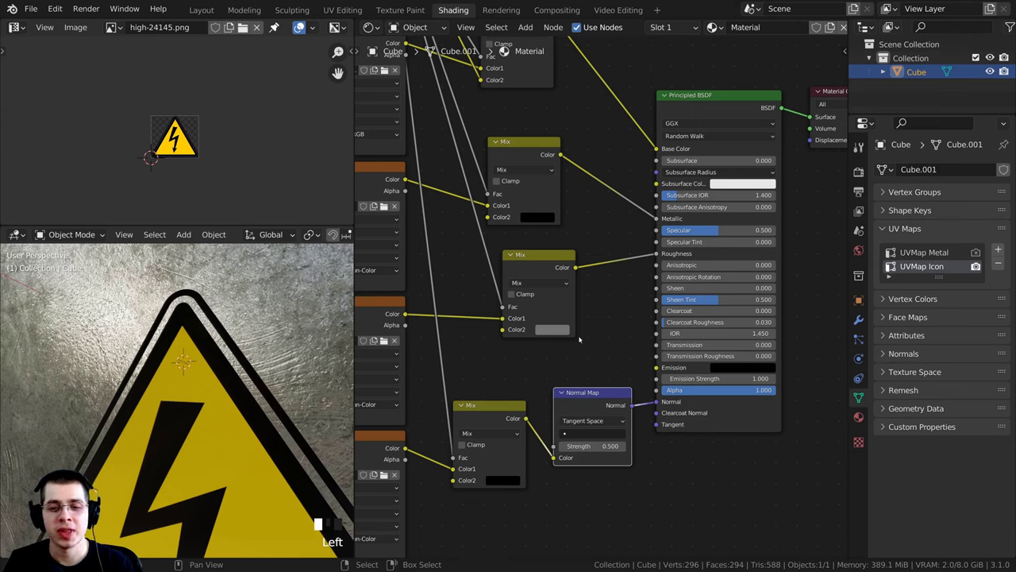
key("shift+a")
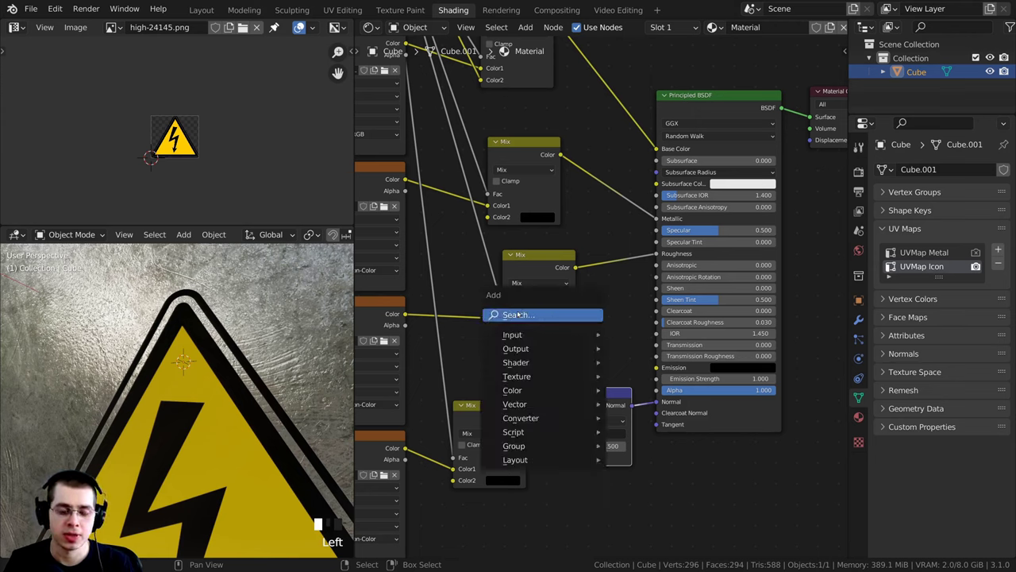
left_click(518, 315)
type("bum")
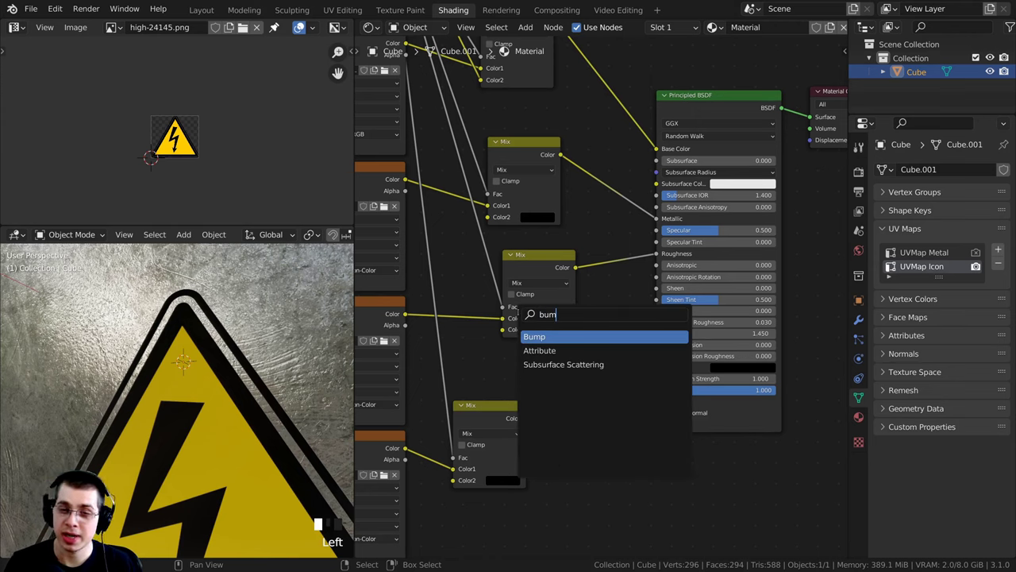
left_click(534, 337)
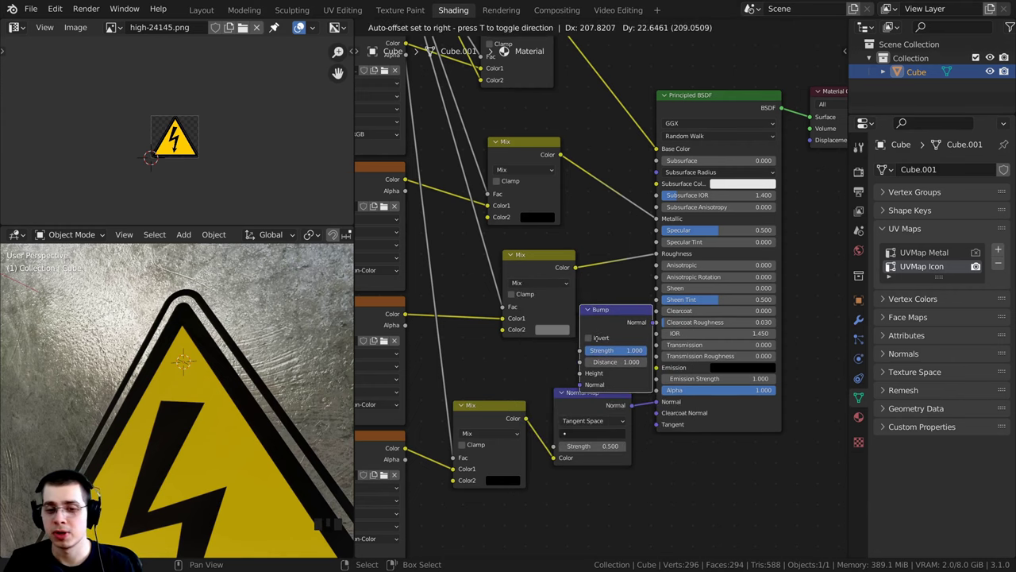
left_click(671, 381)
- Connect the high-24145.png texture's Alpha to the Height of the Bump node
scroll(544, 361, "up", 2)
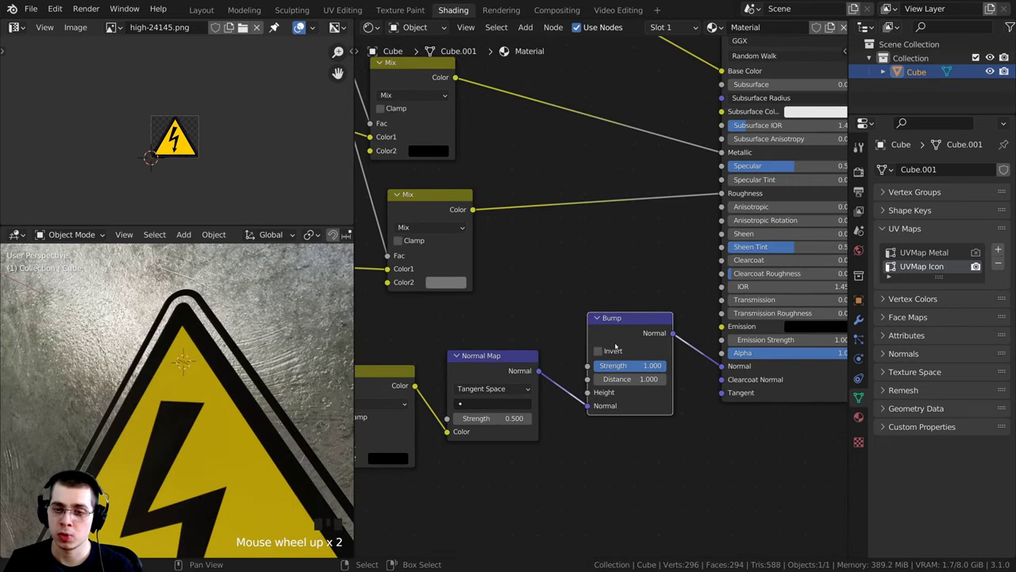
scroll(604, 417, "up", 1)
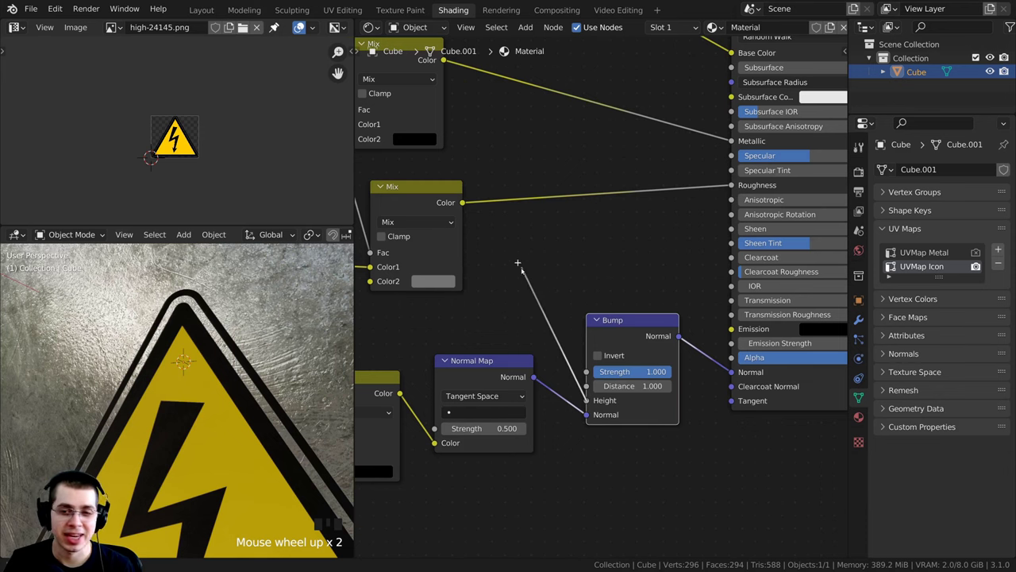
left_click_drag(517, 262, 524, 272)
scroll(416, 166, "down", 8)
middle_click_drag(419, 176, 463, 282)
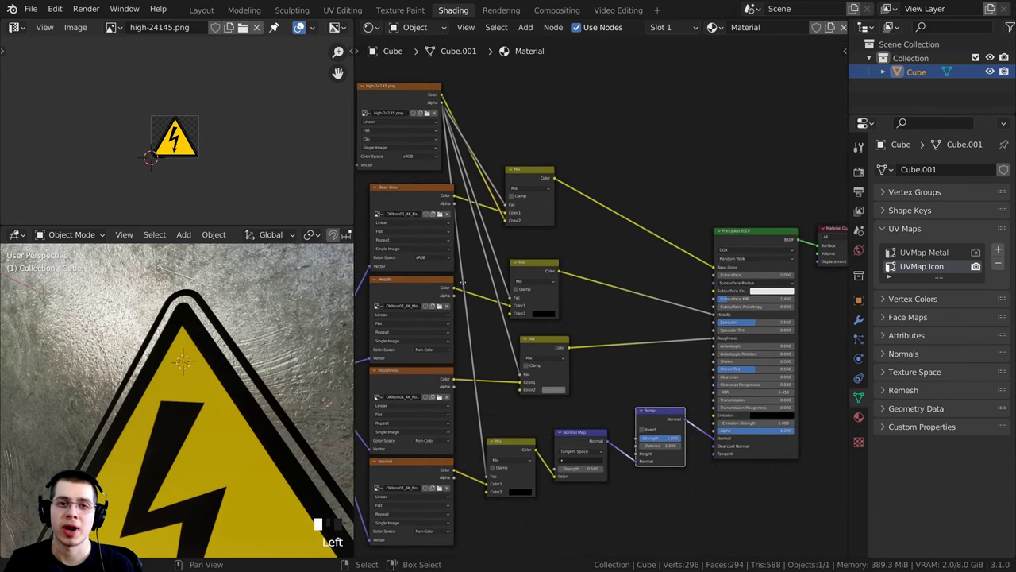
middle_click_drag(459, 102, 472, 100)
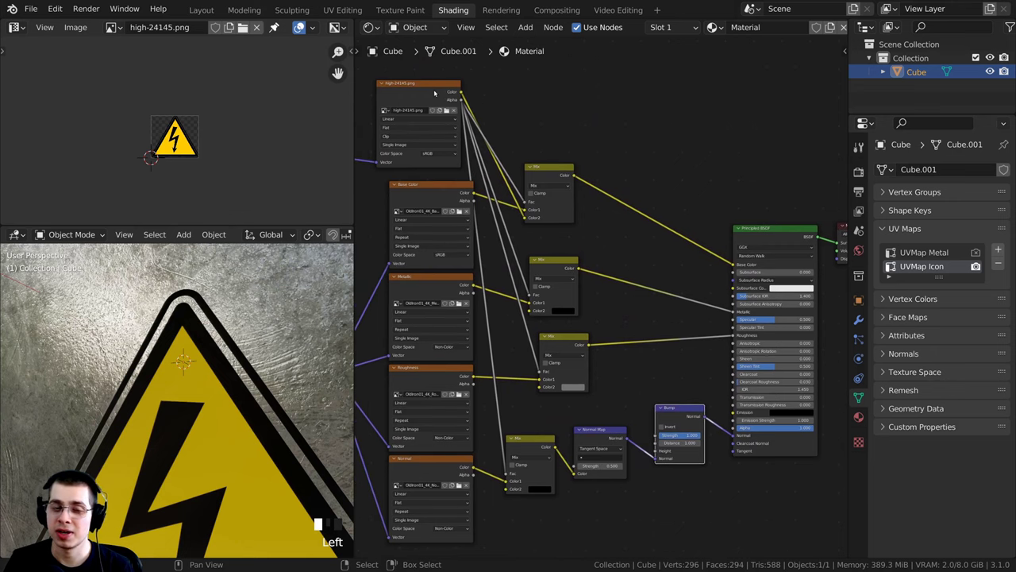
left_click(436, 94)
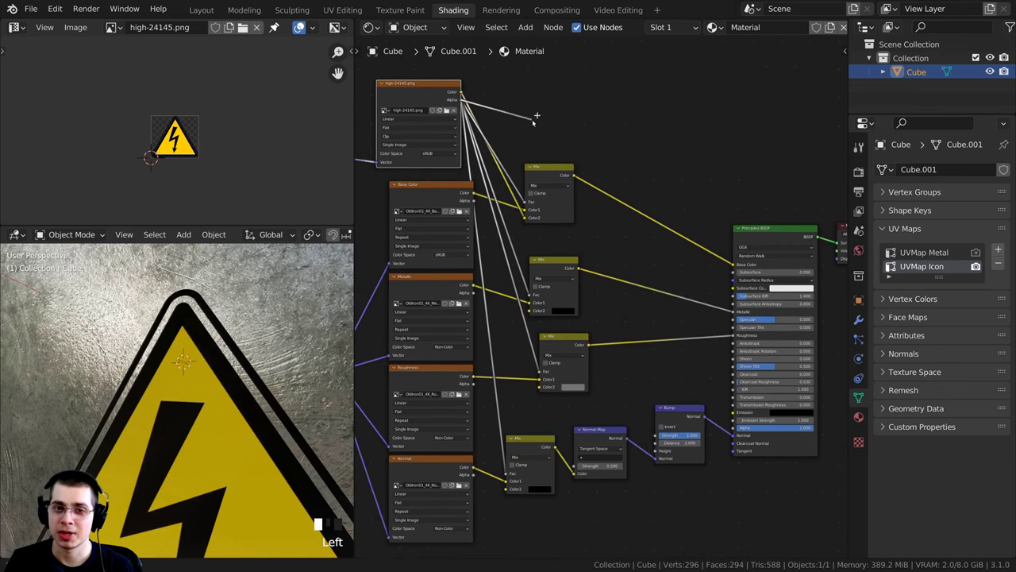
left_click_drag(635, 309, 656, 450)
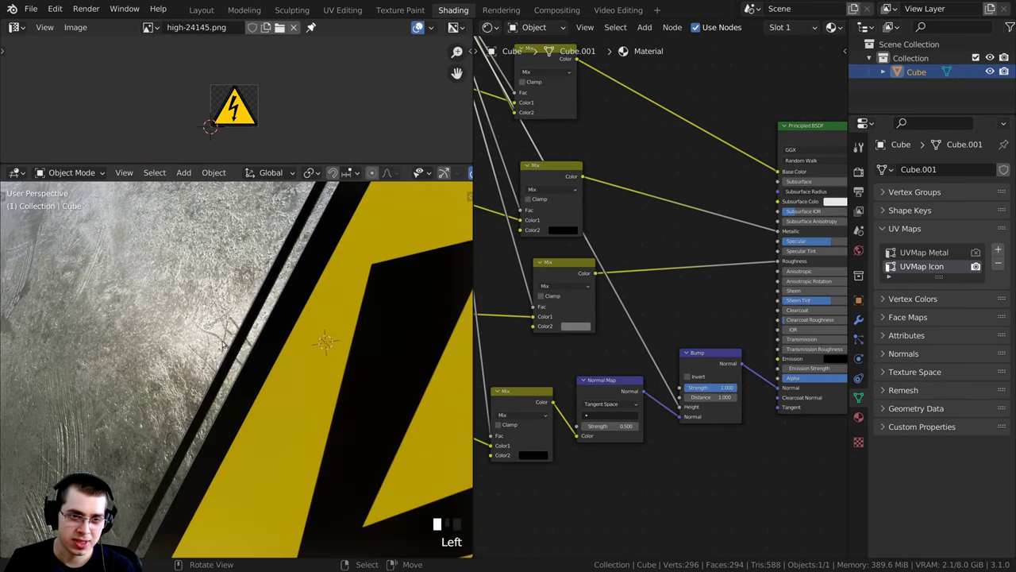
- Examine the bump effect along the warning sign's edges from several angles, up close and with the whole cube in view
middle_click_drag(224, 346, 223, 327)
scroll(233, 309, "up", 1)
scroll(206, 341, "down", 2)
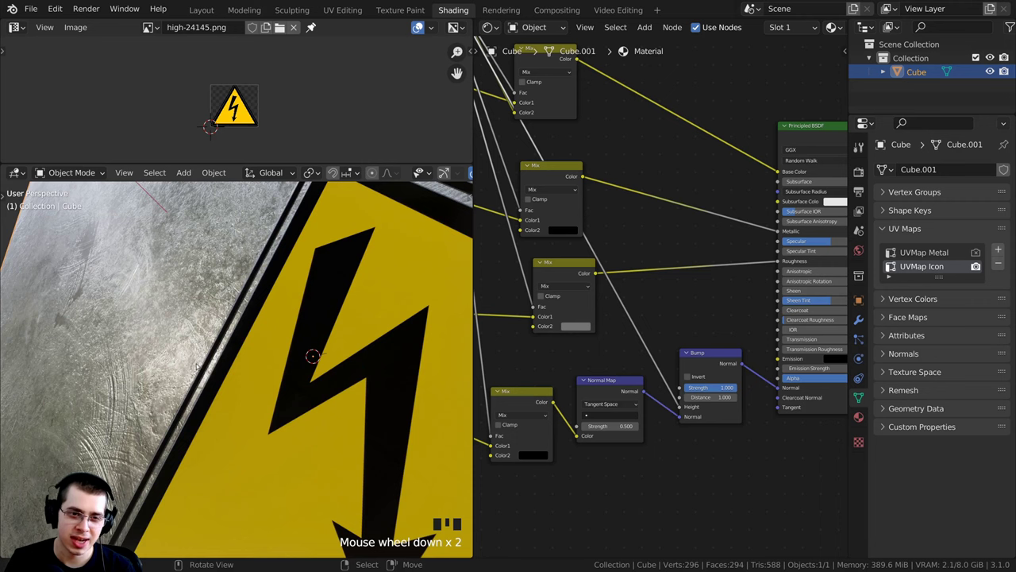
middle_click_drag(196, 366, 239, 350)
scroll(267, 370, "up", 4)
scroll(268, 370, "down", 1)
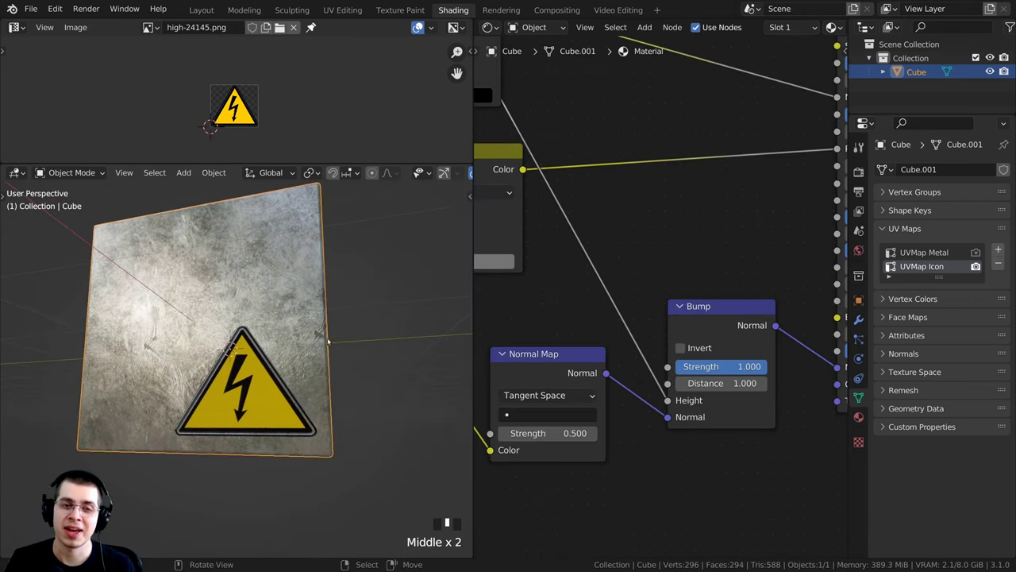
key("ctrl+space")
mouse_move(528, 294)
middle_mouse_down()
mouse_move(430, 232)
mouse_move(510, 258)
mouse_move(445, 327)
middle_mouse_up()
scroll(470, 260, "down", 2)
key("ctrl+space")
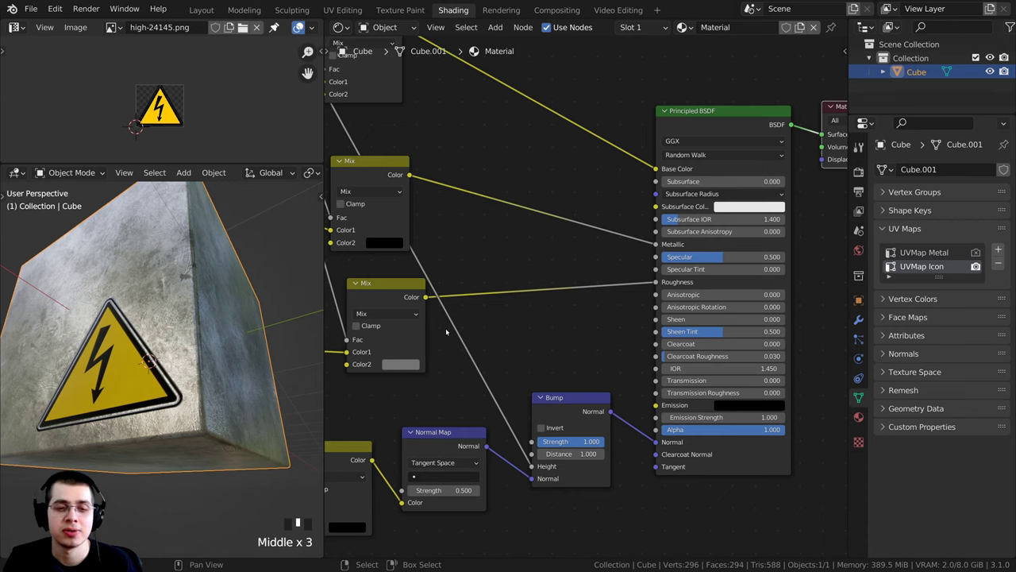
- Review the Principled BSDF's input channels and the nodes connected to them
middle_click_drag(490, 309, 473, 310)
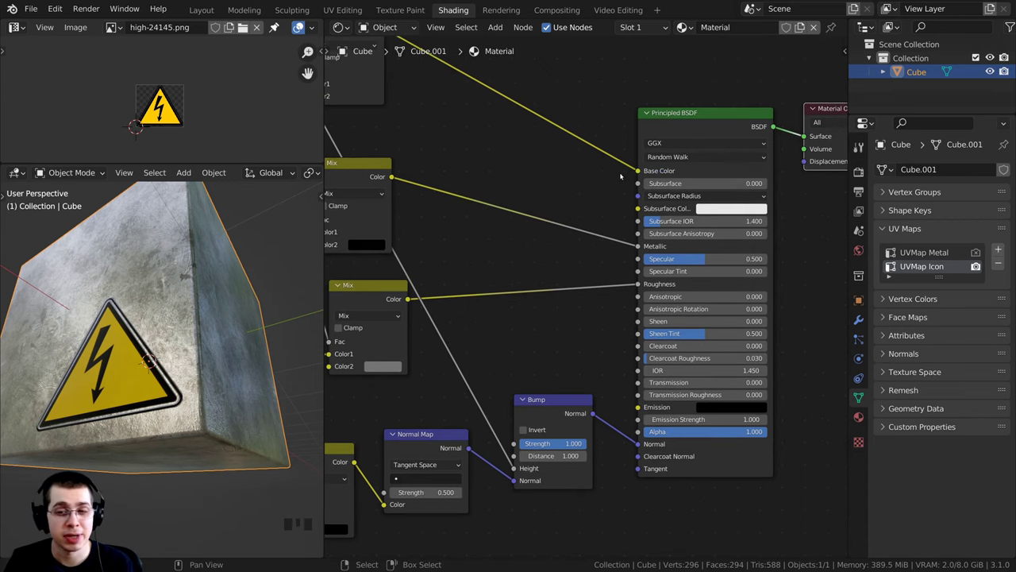
scroll(601, 412, "up", 2)
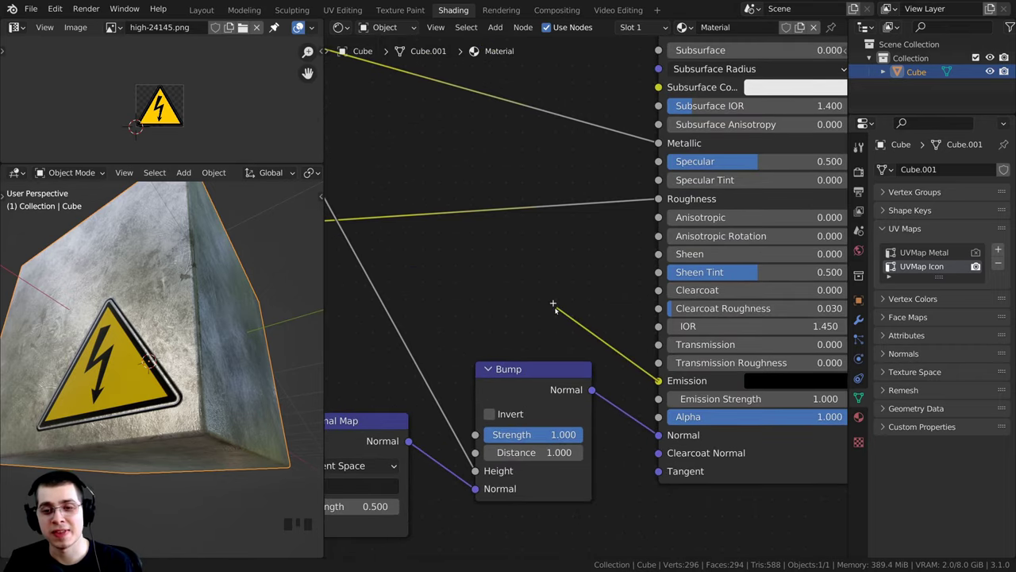
middle_click_drag(641, 157, 595, 256)
left_click(613, 260)
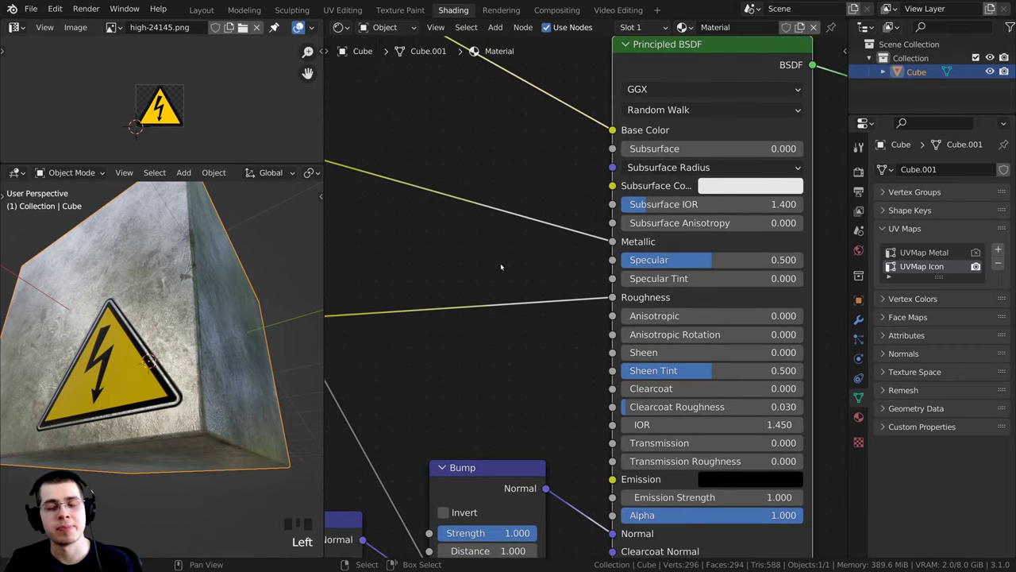
scroll(574, 281, "down", 1)
scroll(578, 383, "down", 2)
middle_click_drag(578, 383, 687, 372)
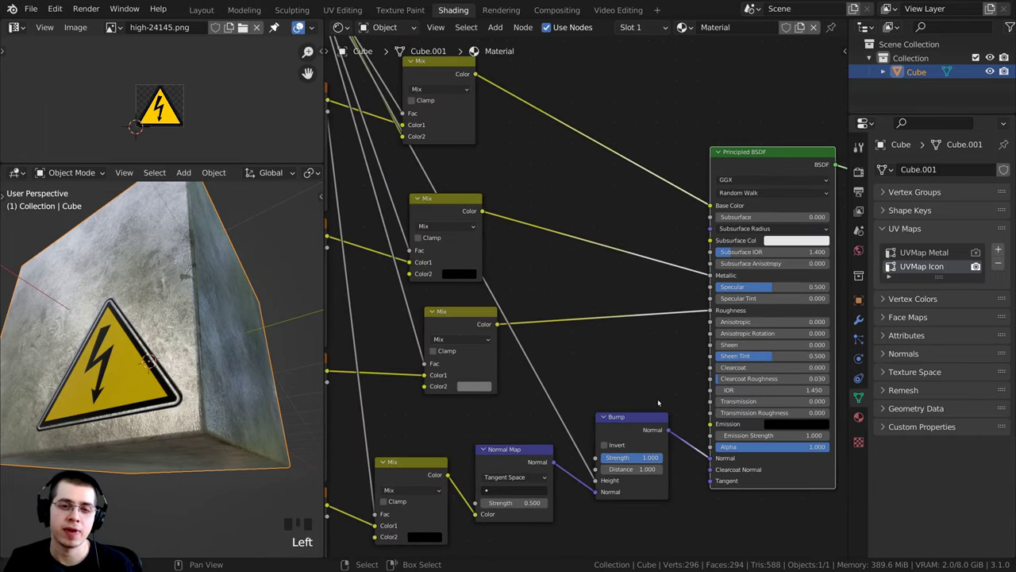
- Move the Metallic and Roughness channels' Mix nodes slightly farther from their textures
left_click_drag(472, 321, 484, 328)
scroll(485, 324, "up", 3)
middle_click_drag(476, 314, 529, 293)
left_click_drag(530, 292, 537, 278)
left_click_drag(508, 160, 547, 160)
scroll(548, 161, "down", 2)
middle_click_drag(548, 160, 592, 280)
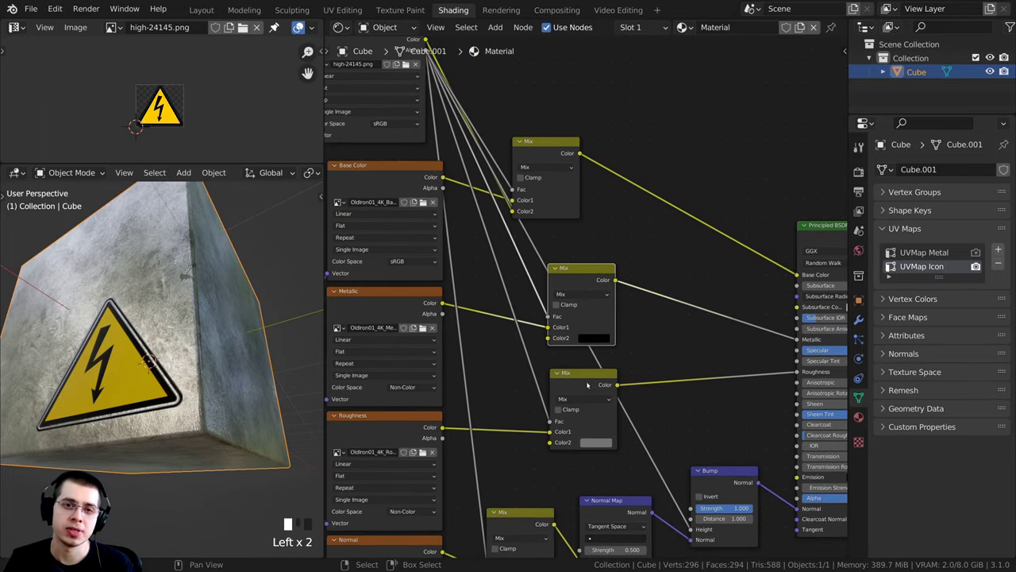
- Review the complete node setup and inspect the cube with its warning sign in a maximized 3D view
scroll(486, 209, "down", 1)
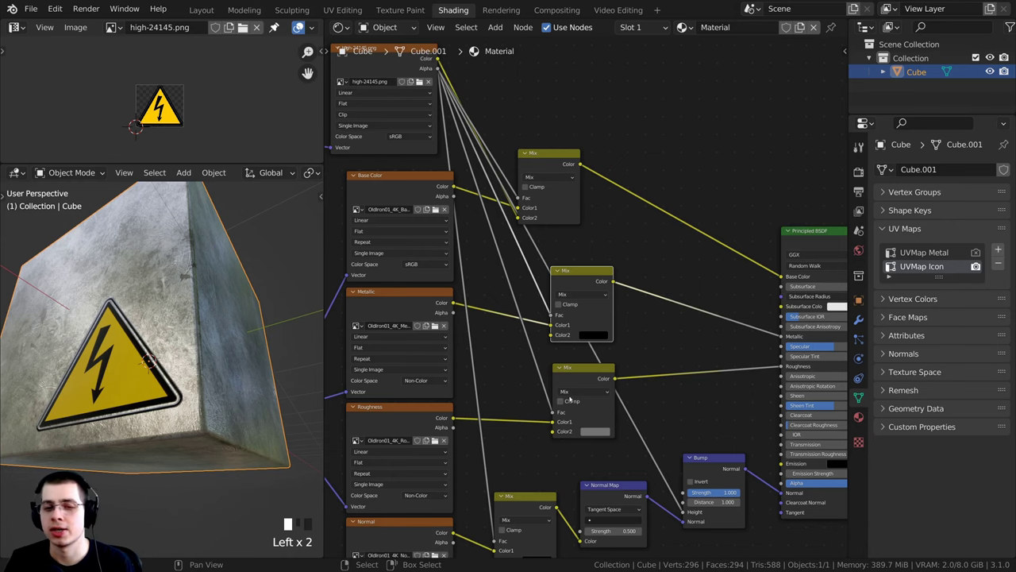
middle_click_drag(570, 397, 526, 346)
scroll(533, 349, "down", 3)
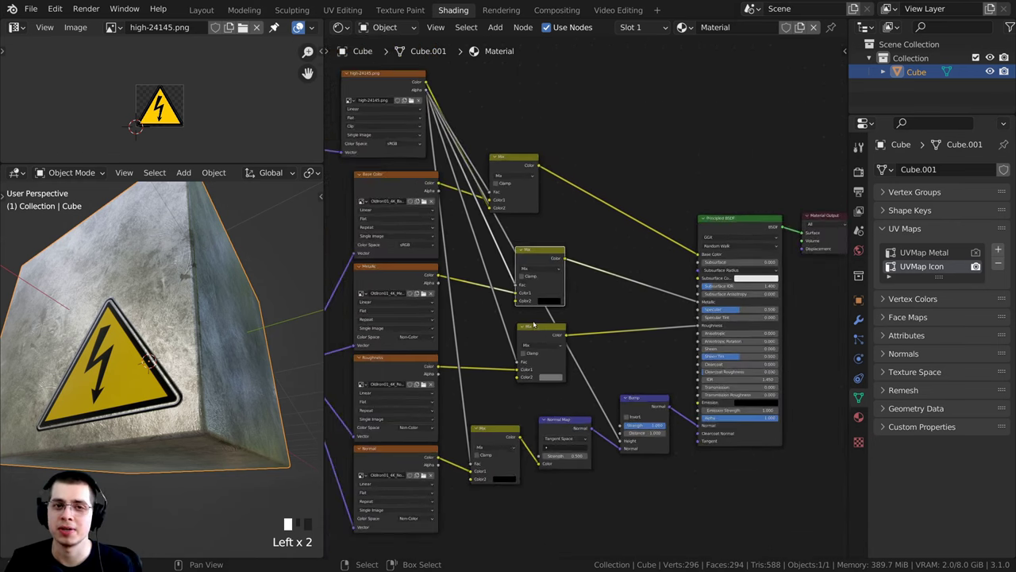
middle_click_drag(537, 298, 494, 316)
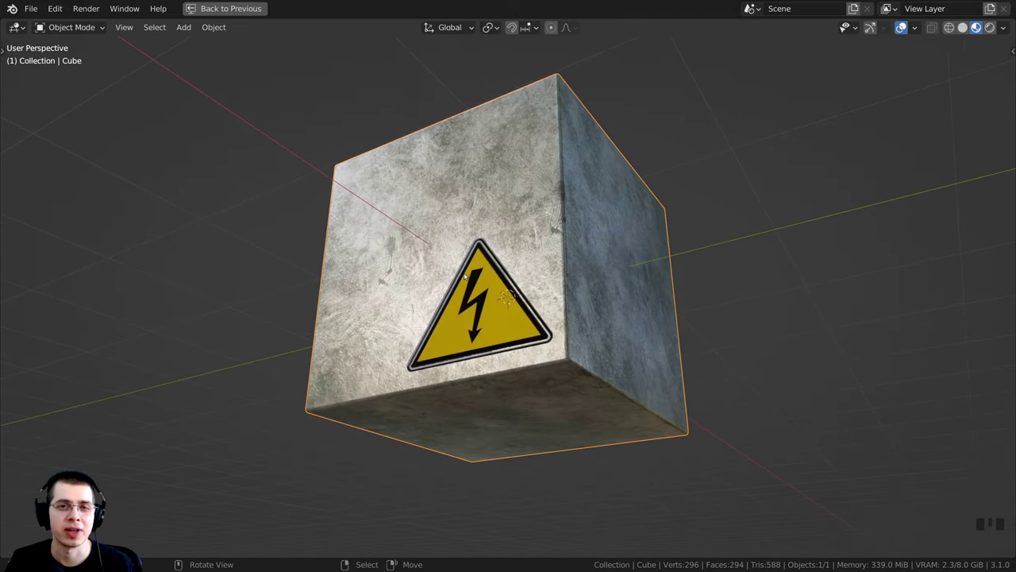
scroll(470, 280, "up", 3)
scroll(494, 316, "down", 3)
left_click_drag(978, 161, 976, 225)
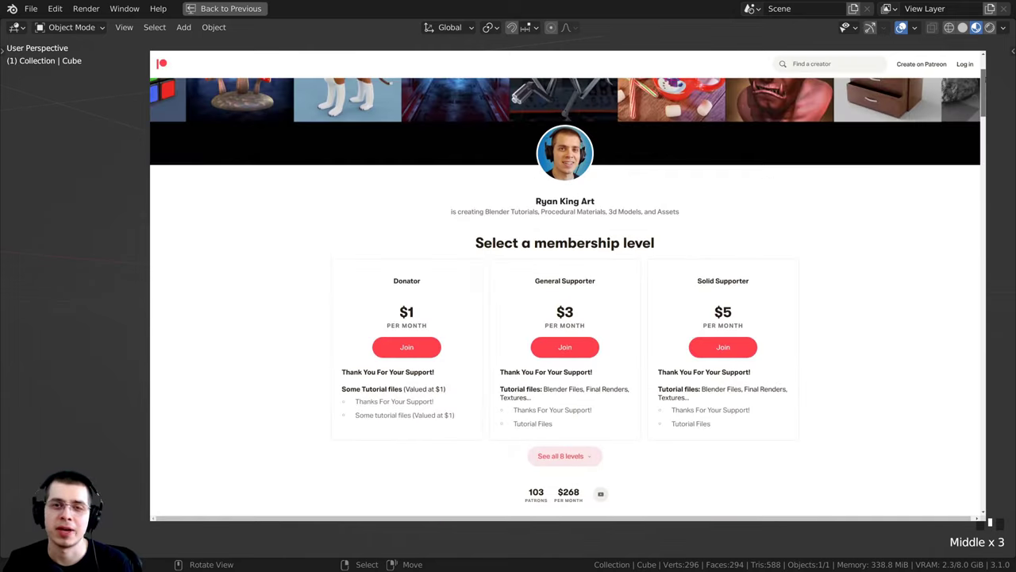
scroll(568, 286, "down", 4)
scroll(567, 286, "down", 6)
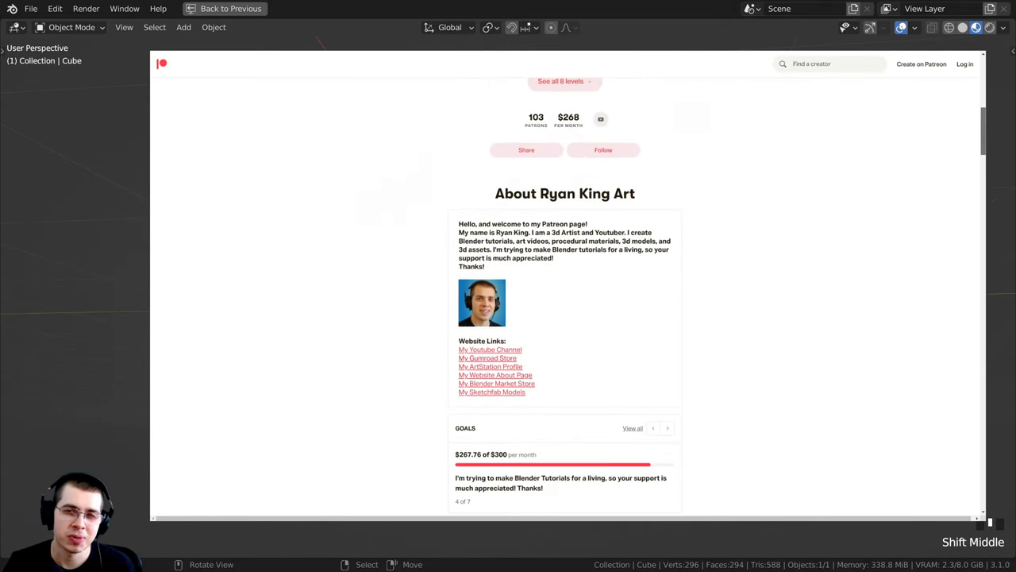